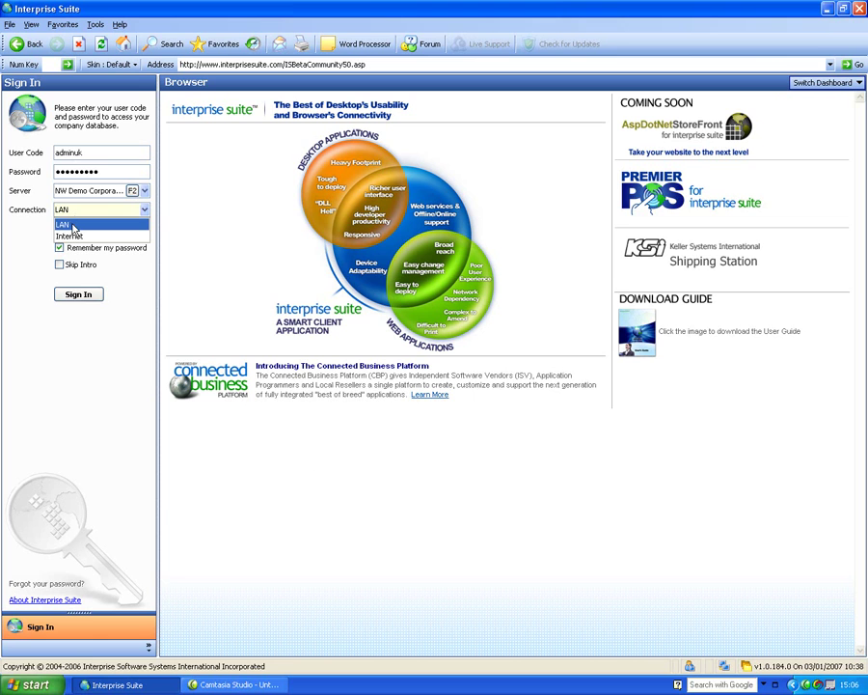
# Sign in to the company database over LAN and switch to the 300 Supplier area.
pyautogui.click(77, 222)
pyautogui.click(85, 298)
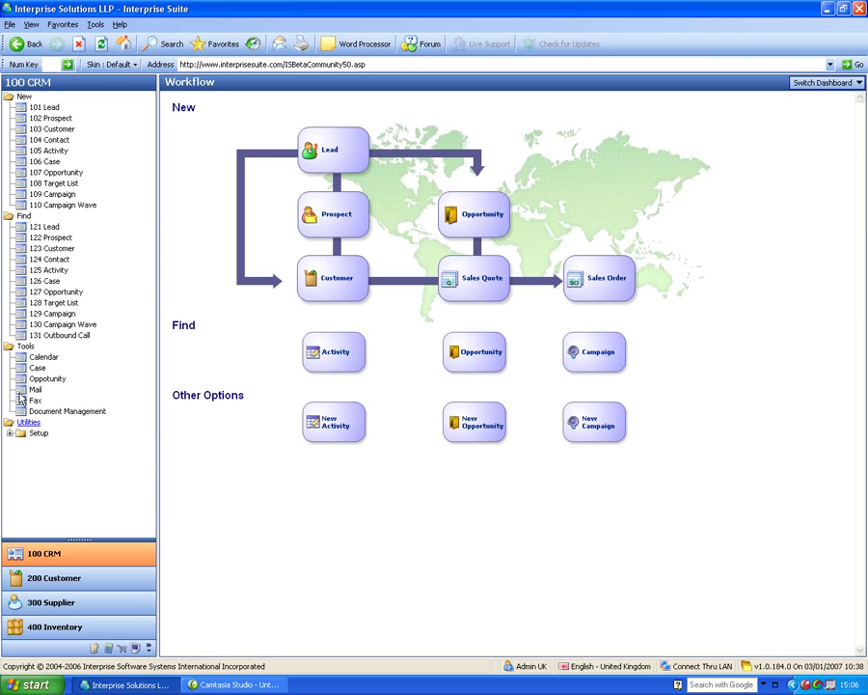
pyautogui.click(48, 602)
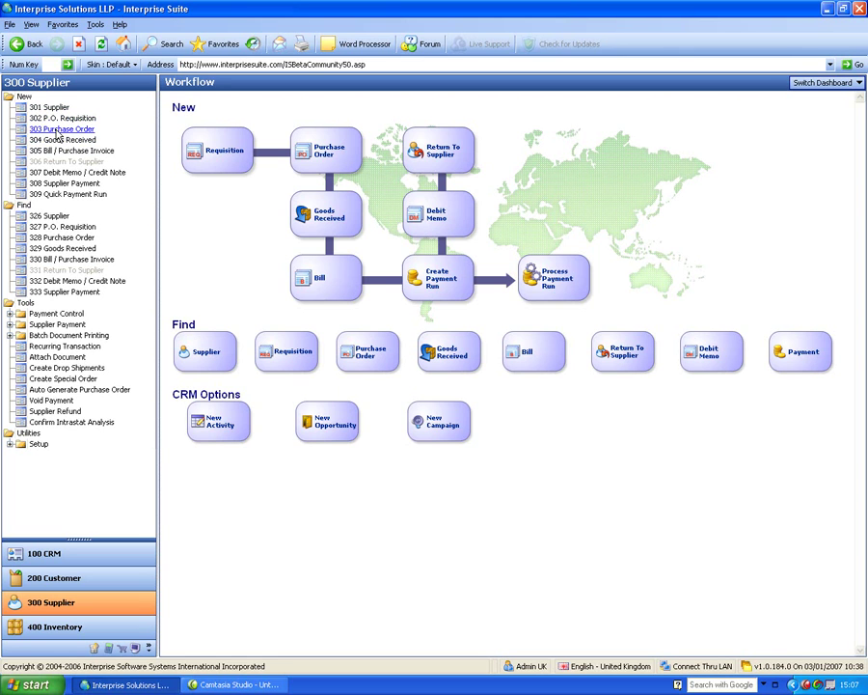
# From 303 Purchase Order, pick Abraxas Plc in Active Suppliers to open a new order.
pyautogui.click(58, 130)
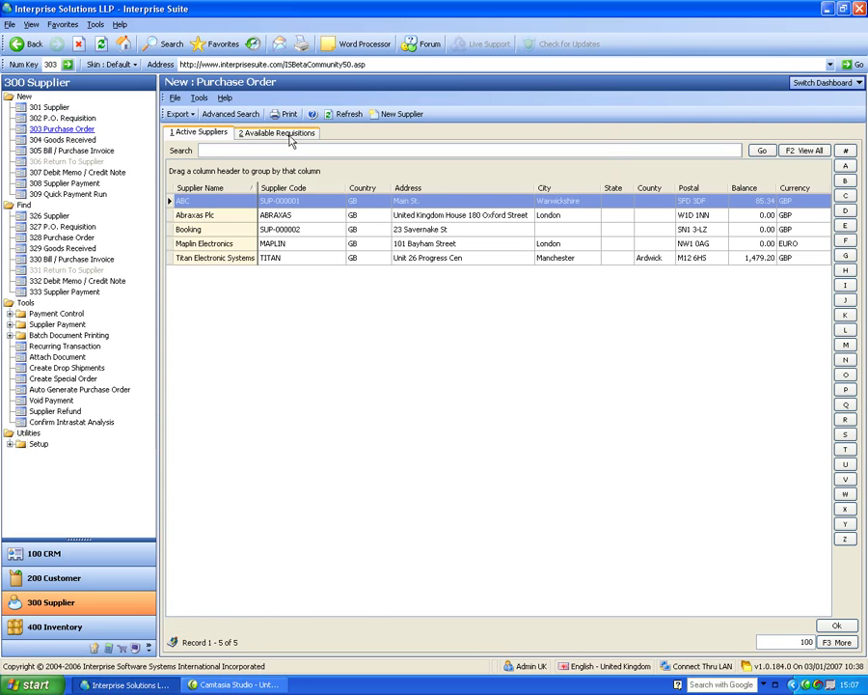
pyautogui.click(234, 228)
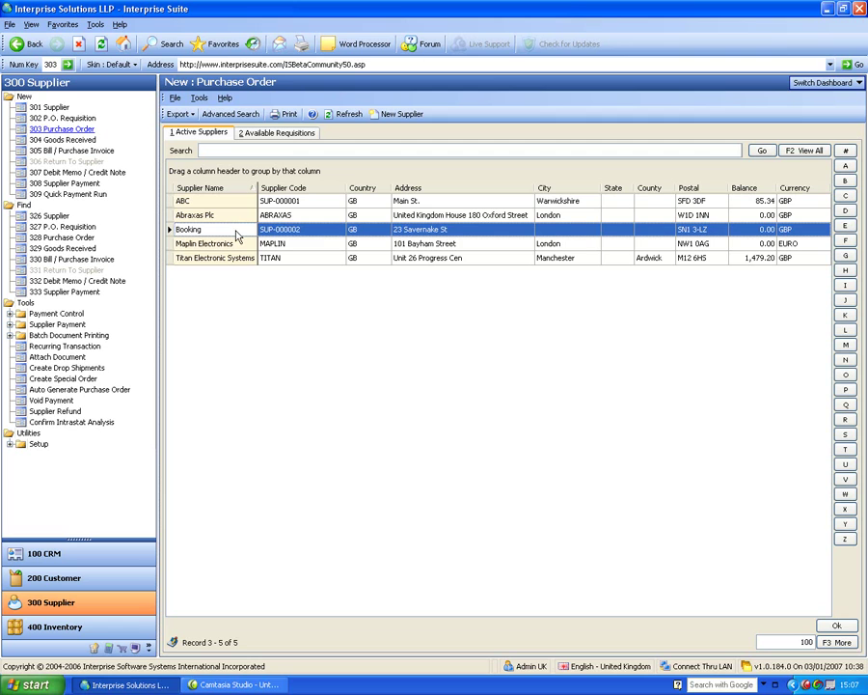
pyautogui.click(236, 217)
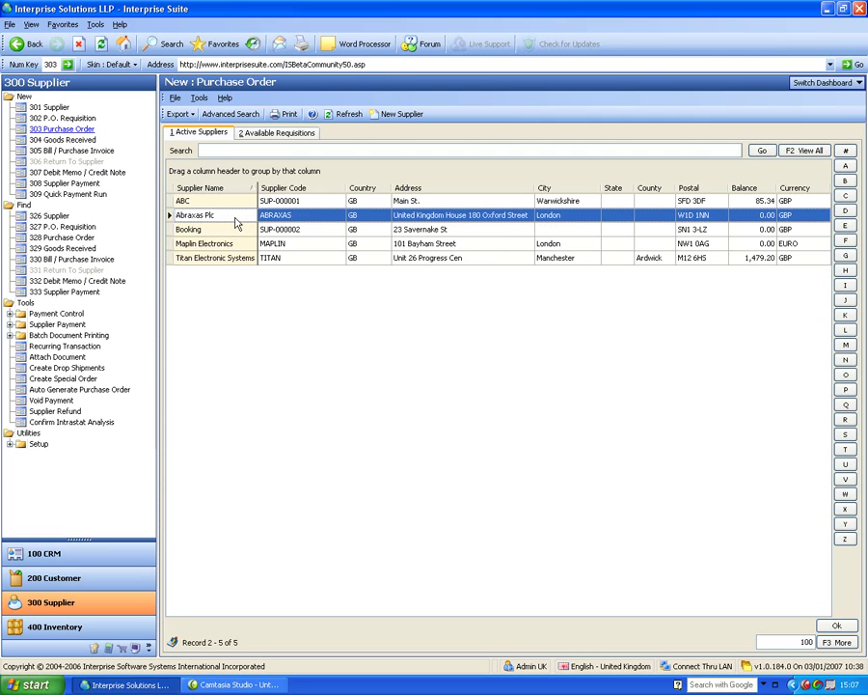
pyautogui.doubleClick(236, 221)
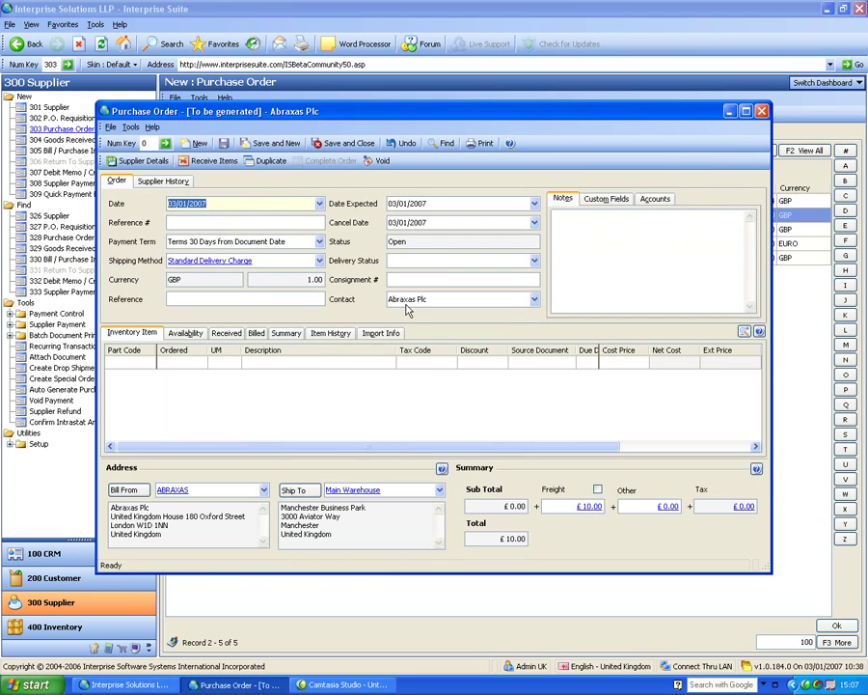
# Enter 456789 as the purchase order's Reference #, then go to the first Part Code cell.
pyautogui.press('Tab')
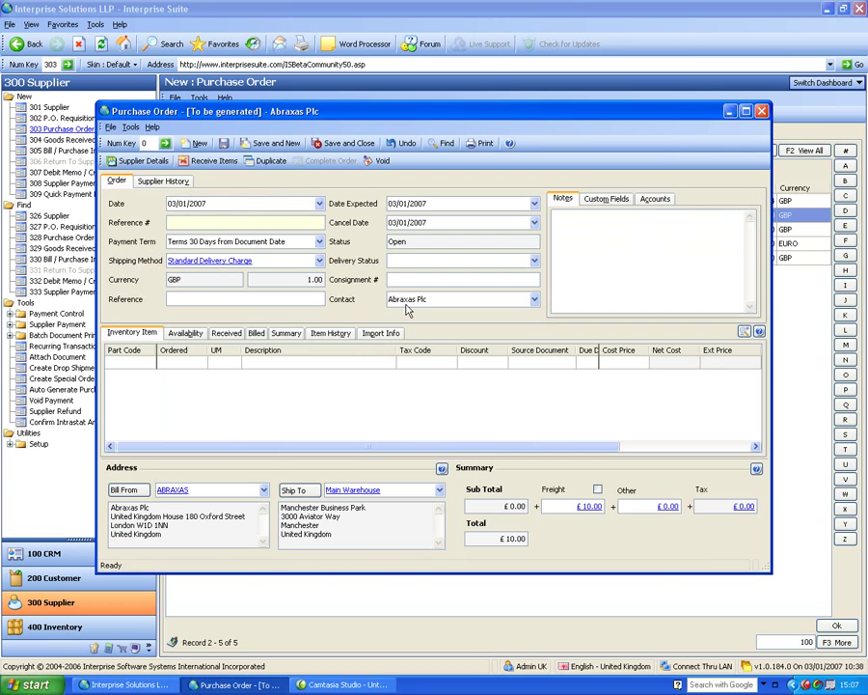
pyautogui.write('456789')
pyautogui.press('Tab')
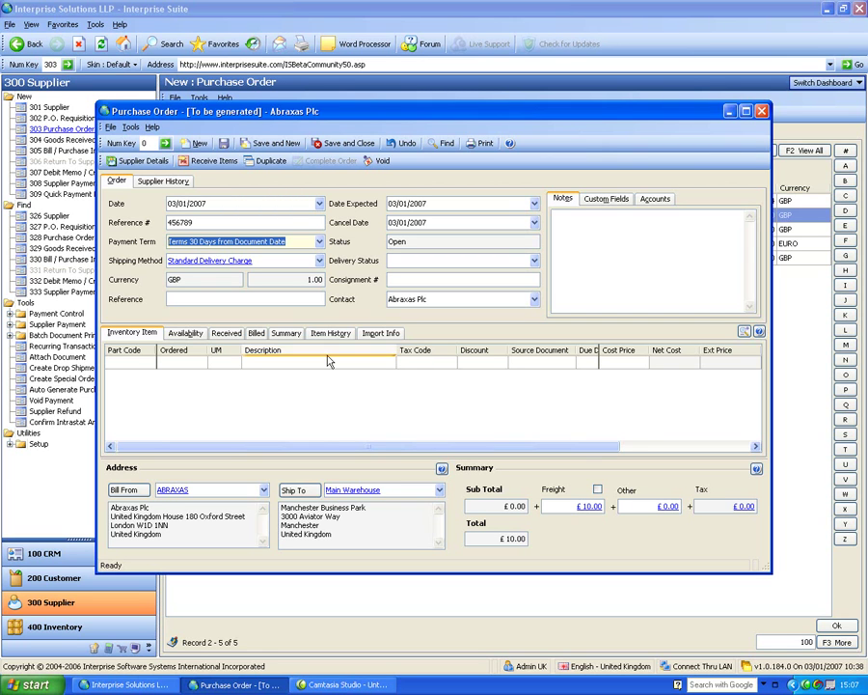
pyautogui.click(194, 300)
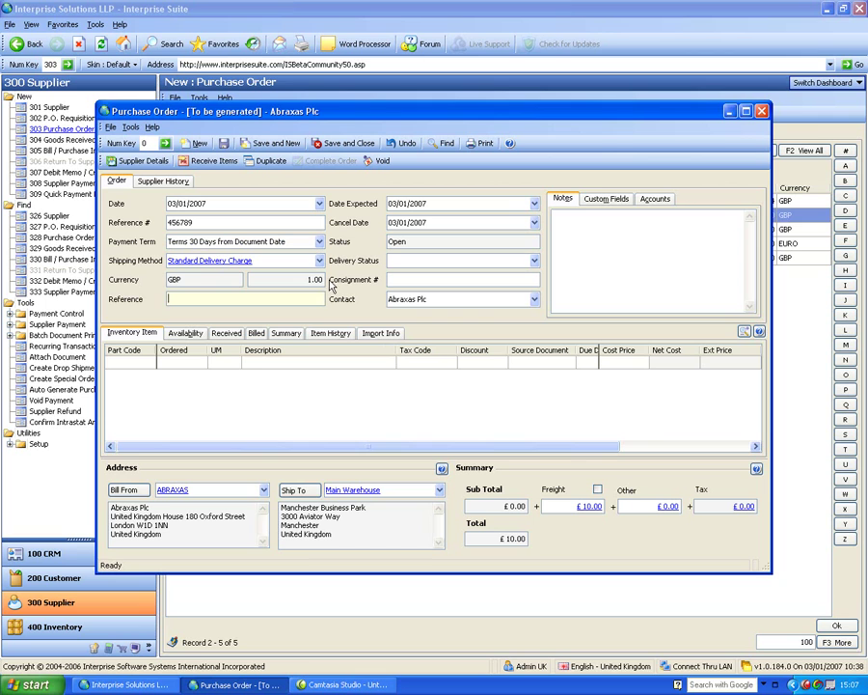
pyautogui.click(129, 362)
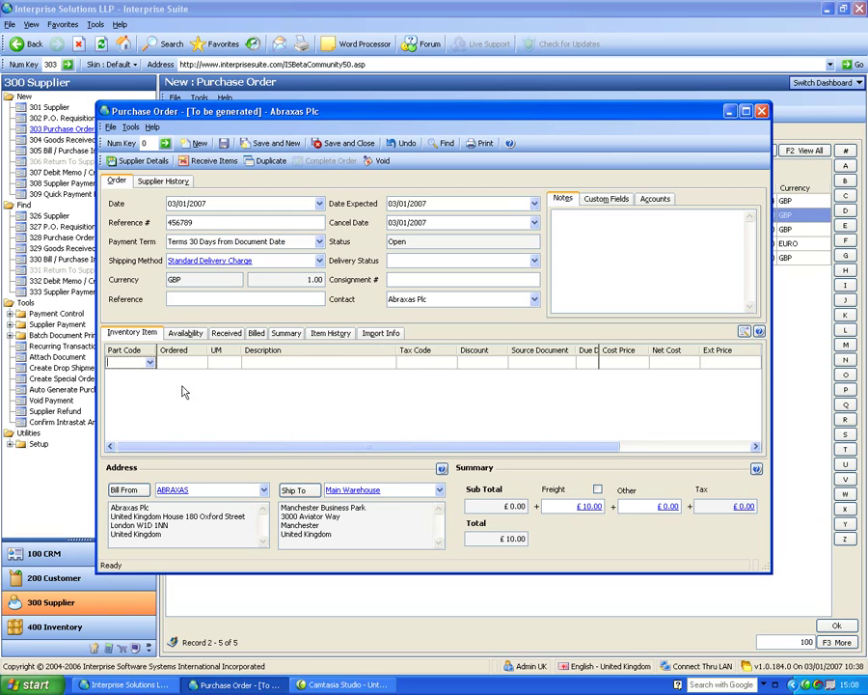
# Add 1 GB Kingston Memory and 2.6 Intel Duo Processor lines with quantities 10 and 20.
pyautogui.click(150, 362)
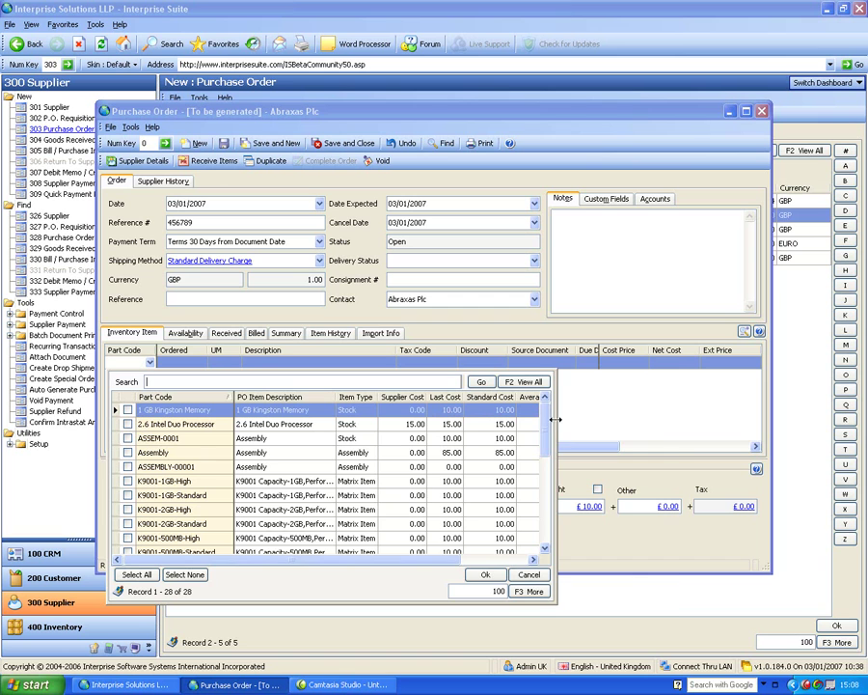
pyautogui.moveTo(555, 416); pyautogui.dragTo(678, 435)
pyautogui.click(127, 410)
pyautogui.click(127, 424)
pyautogui.click(608, 574)
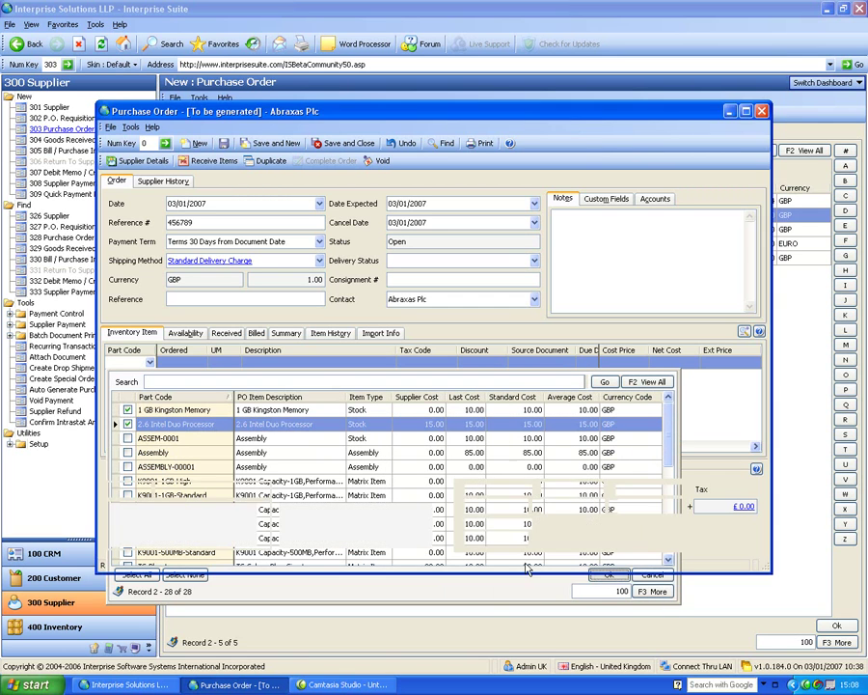
pyautogui.click(199, 362)
pyautogui.write('10.')
pyautogui.press('Down')
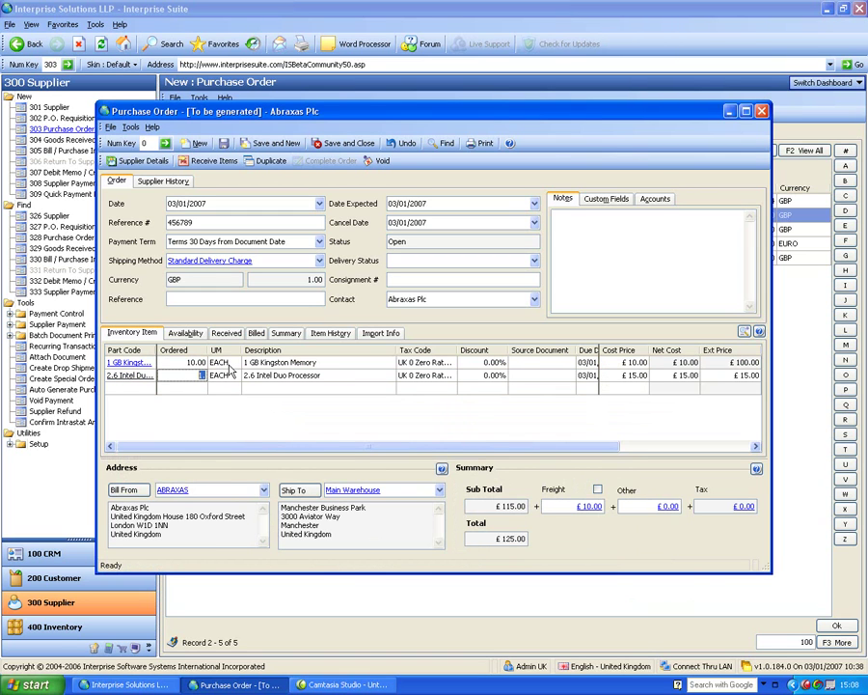
pyautogui.write('20')
pyautogui.press('Down')
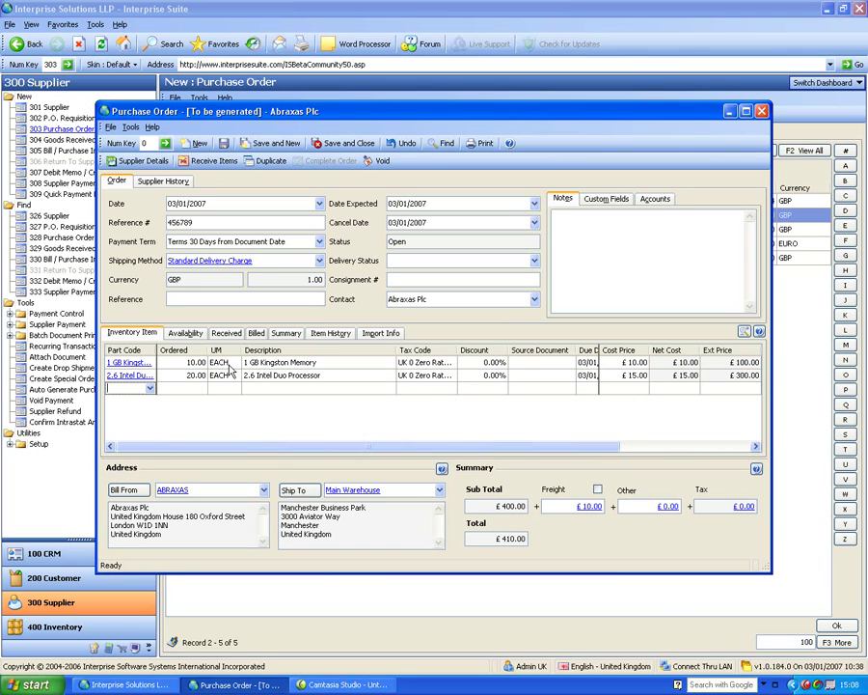
# Add a NONSTOCK line of 10 'labour to fit' at £100.00 cost price.
pyautogui.press('Tab')
pyautogui.write('109.')
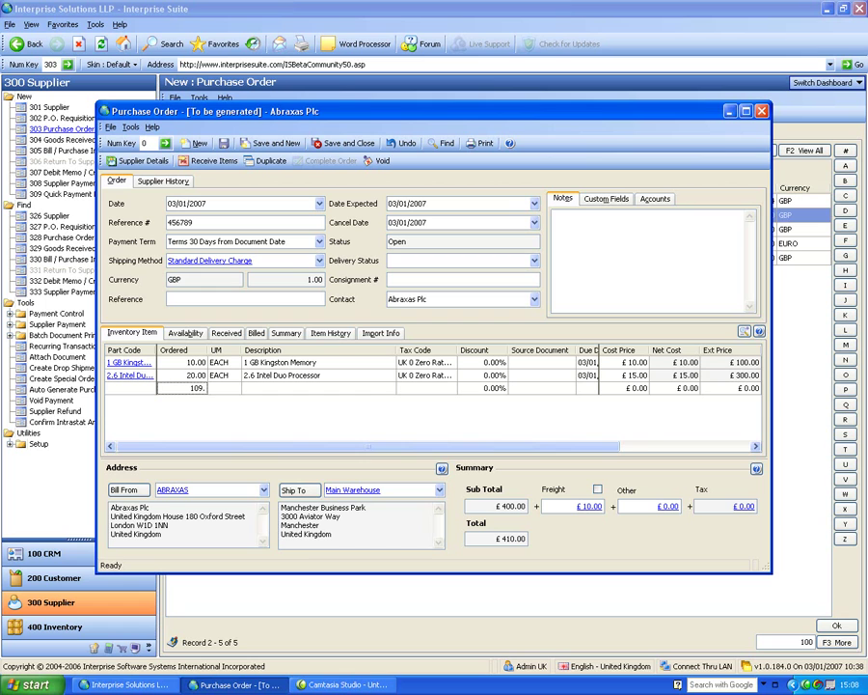
pyautogui.press('Tab')
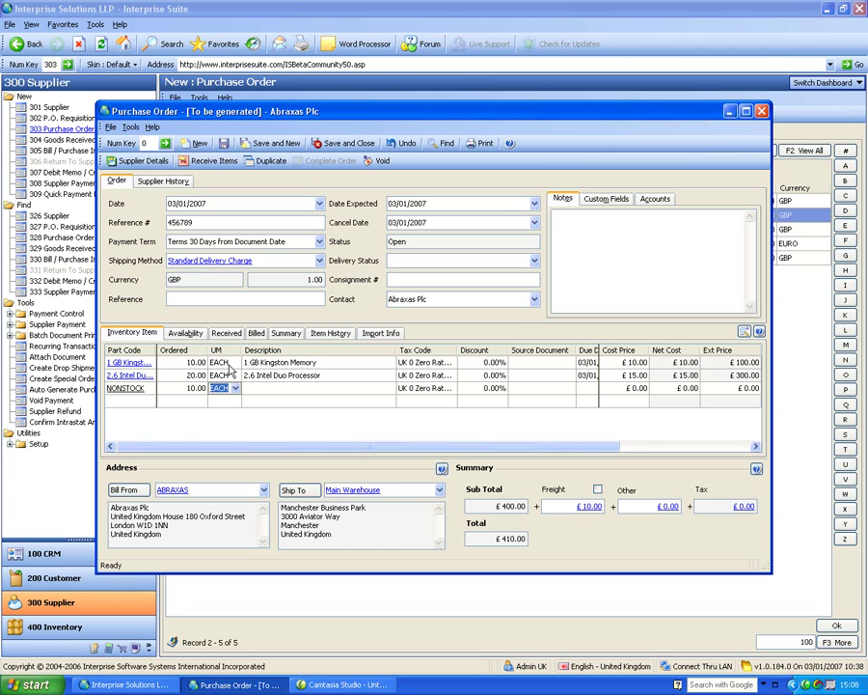
pyautogui.press('Tab')
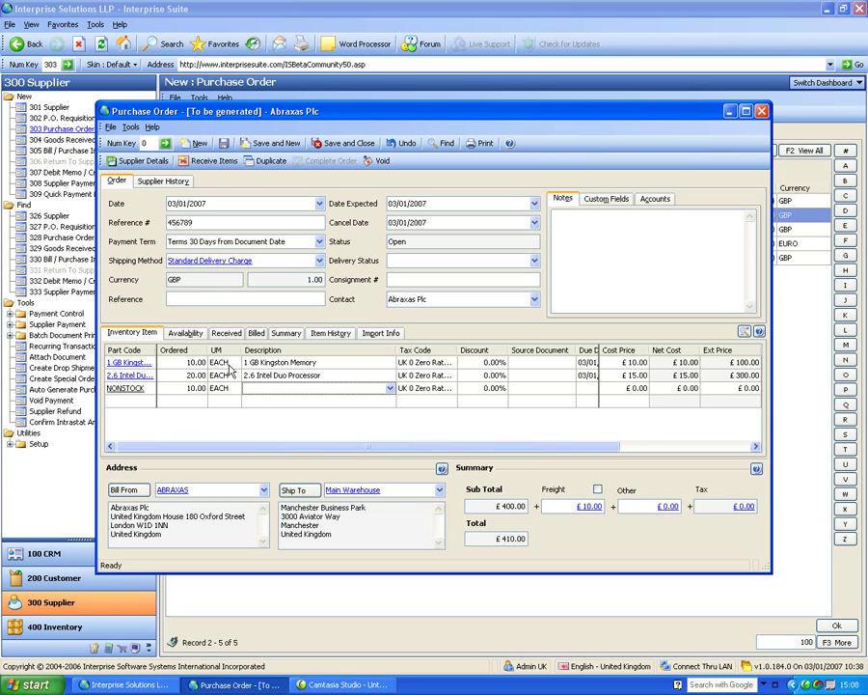
pyautogui.hotkey('alt', 'Down')
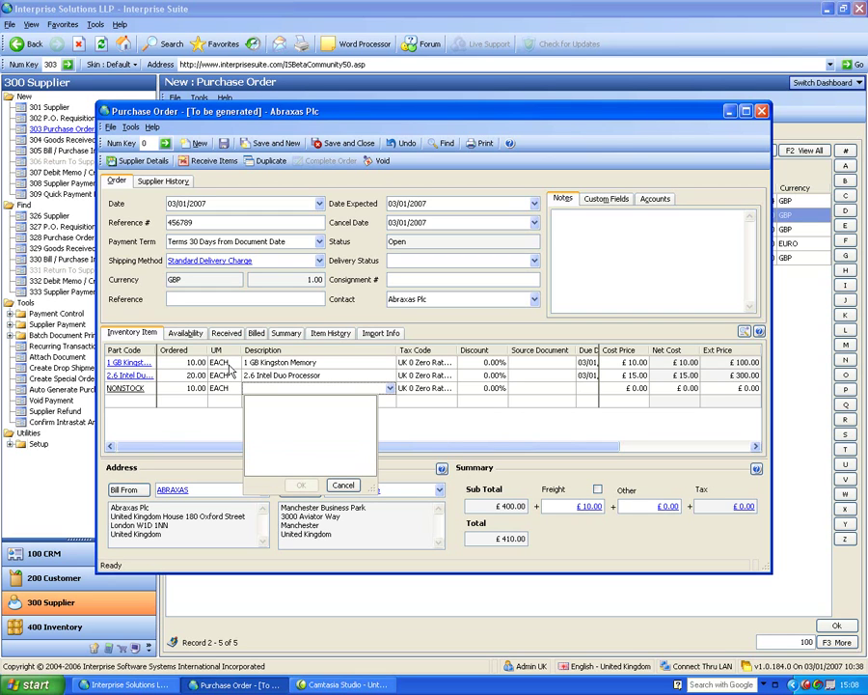
pyautogui.write('labour to fit')
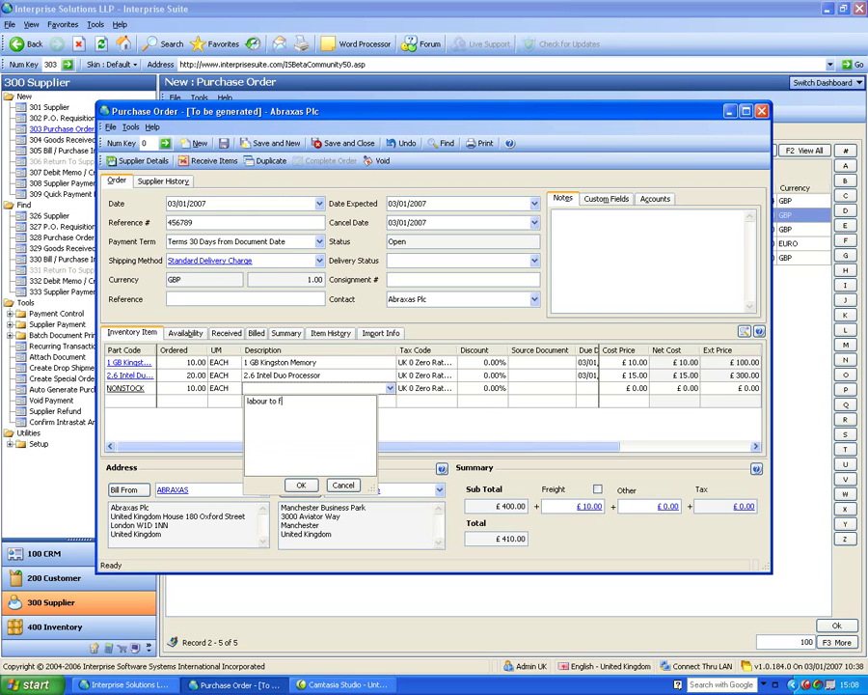
pyautogui.click(300, 485)
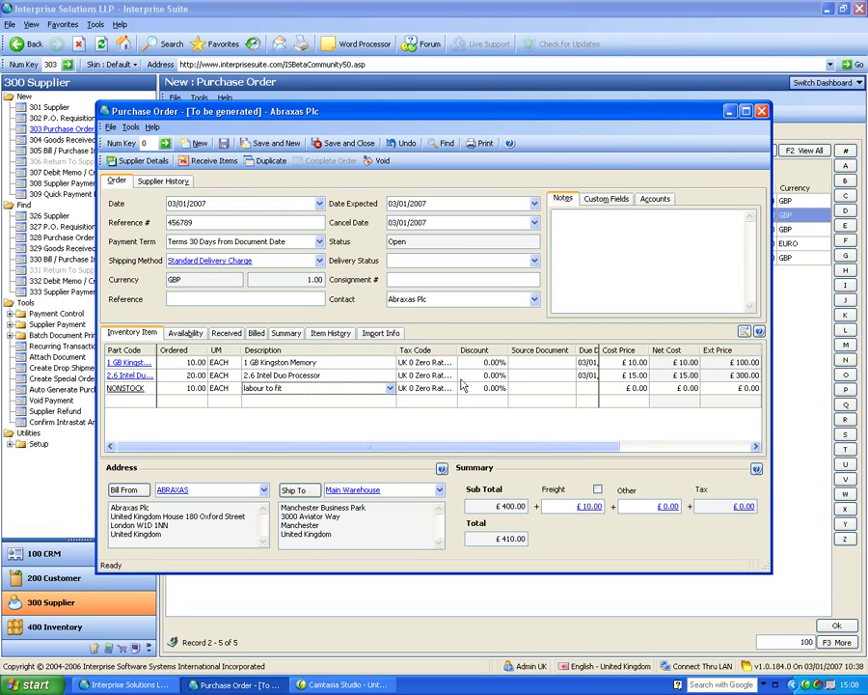
pyautogui.click(633, 388)
pyautogui.write('10')
pyautogui.press('Return')
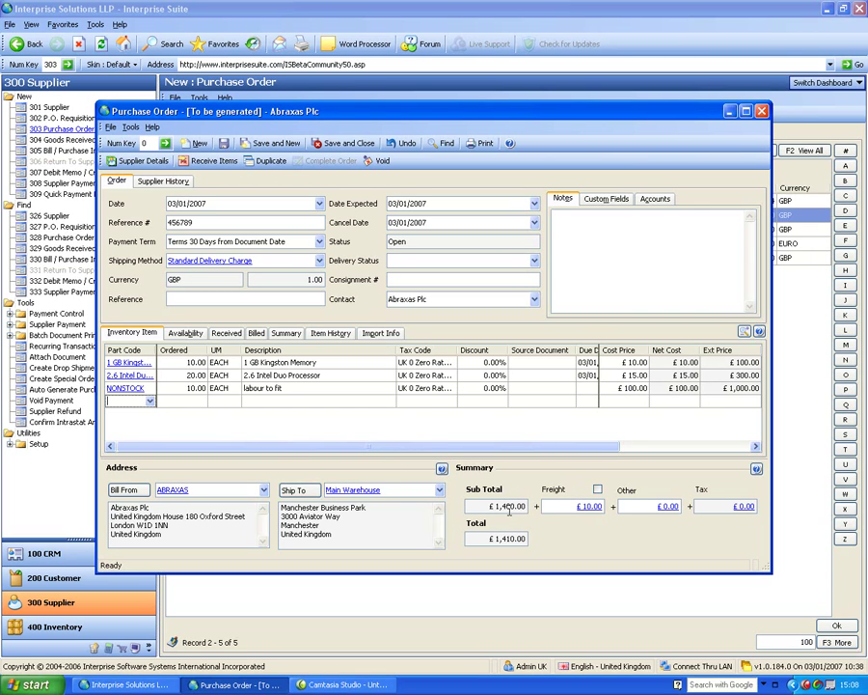
# Override the purchase order's freight charge to £5.00.
pyautogui.click(597, 489)
pyautogui.click(572, 509)
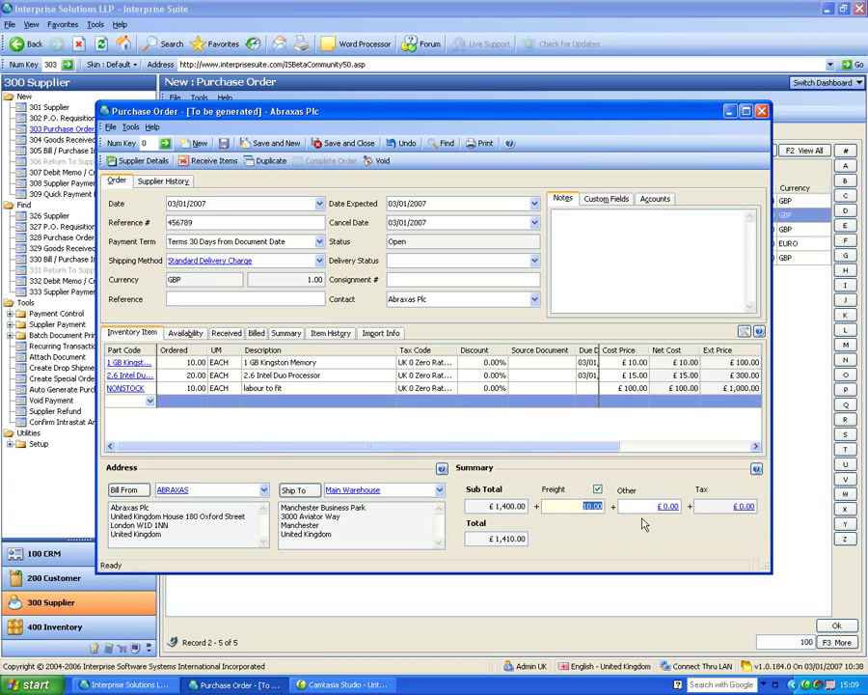
pyautogui.write('5')
pyautogui.press('Tab')
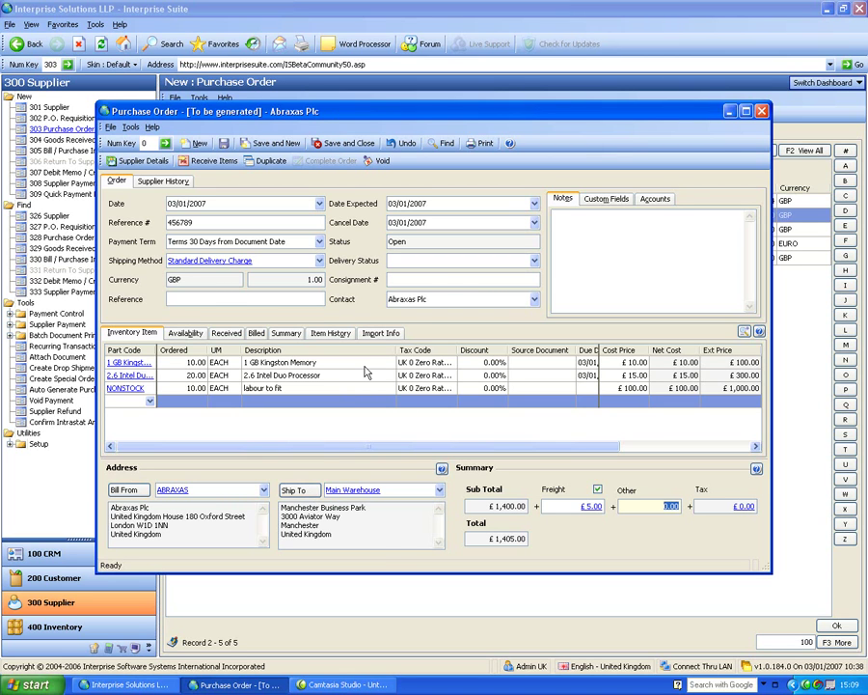
# Add a note to the order and save it as PO-000003.
pyautogui.click(745, 311)
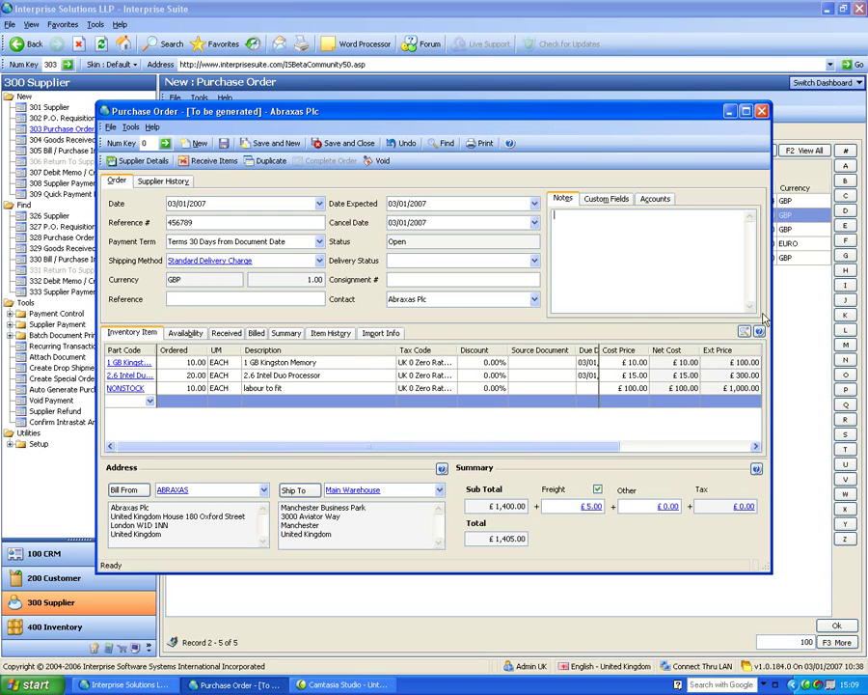
pyautogui.write('fgtfgfiegfuir')
pyautogui.click(223, 145)
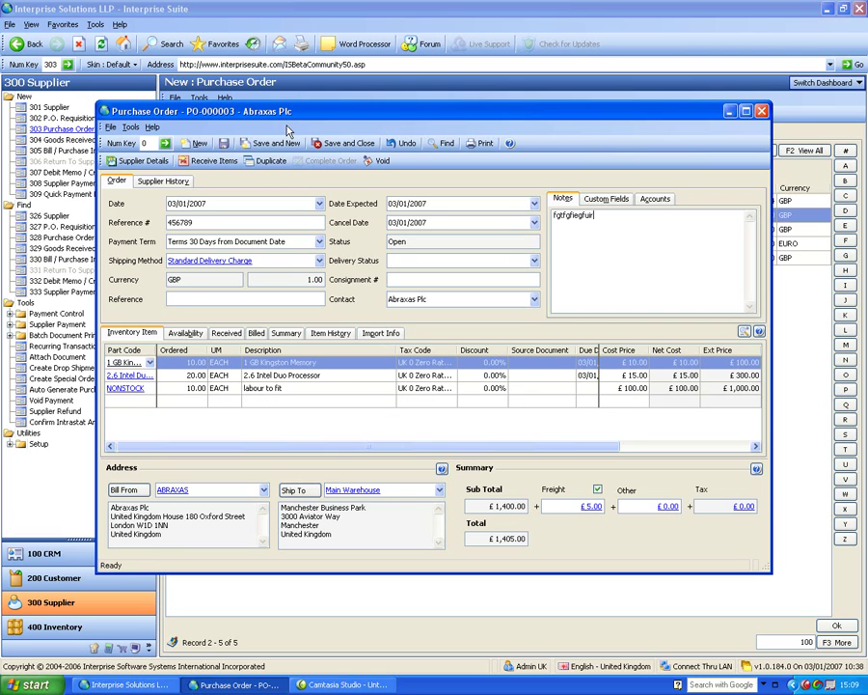
pyautogui.moveTo(288, 111); pyautogui.dragTo(336, 82)
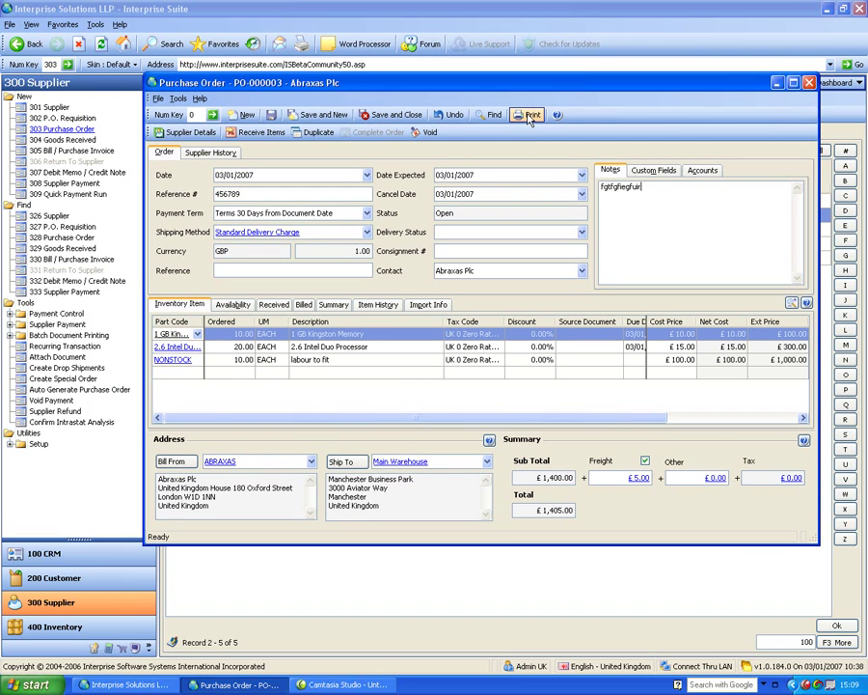
pyautogui.click(530, 118)
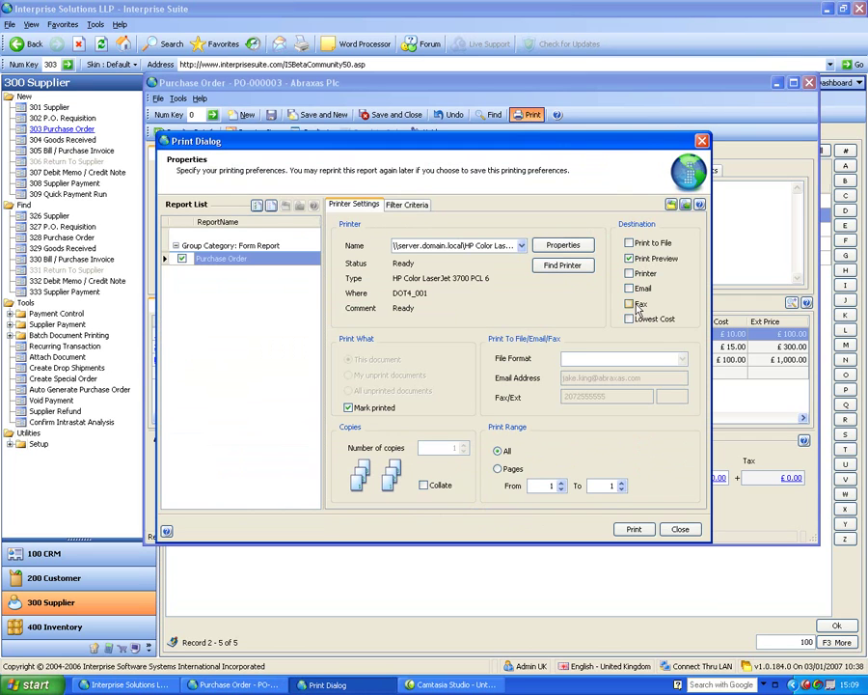
pyautogui.click(633, 528)
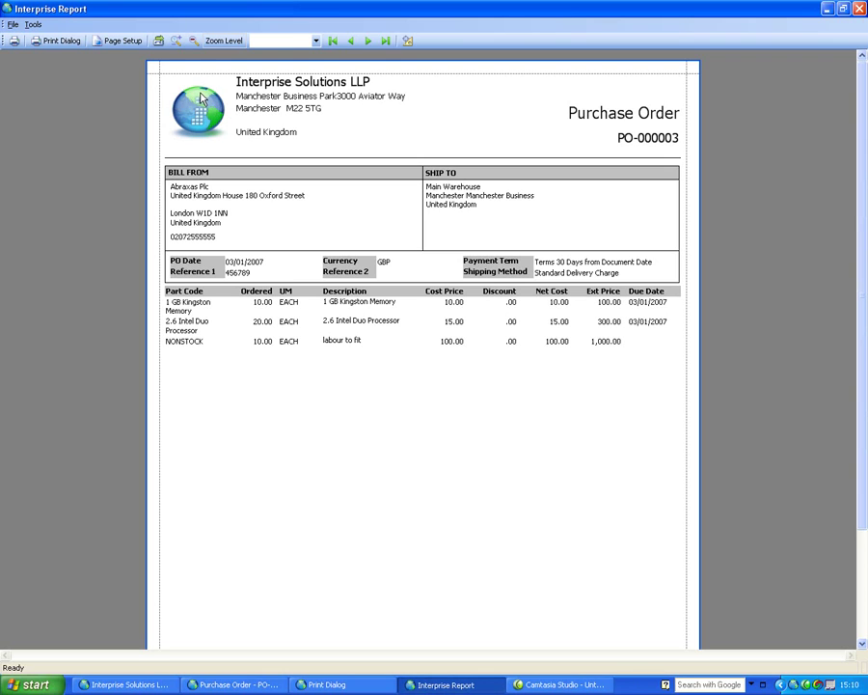
pyautogui.click(853, 8)
pyautogui.click(680, 528)
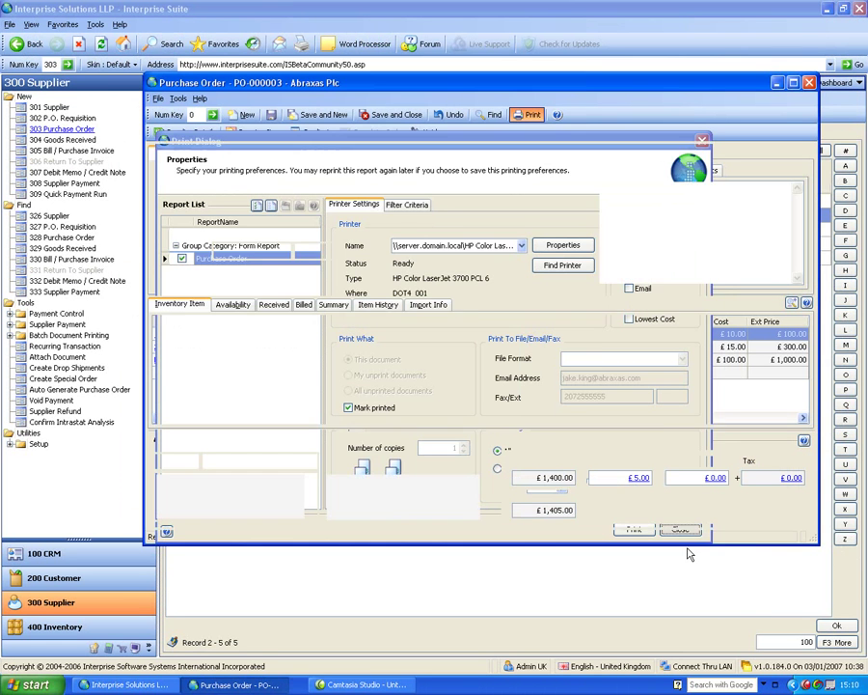
# Close the purchase order and create a goods received note from PO-000003.
pyautogui.click(400, 117)
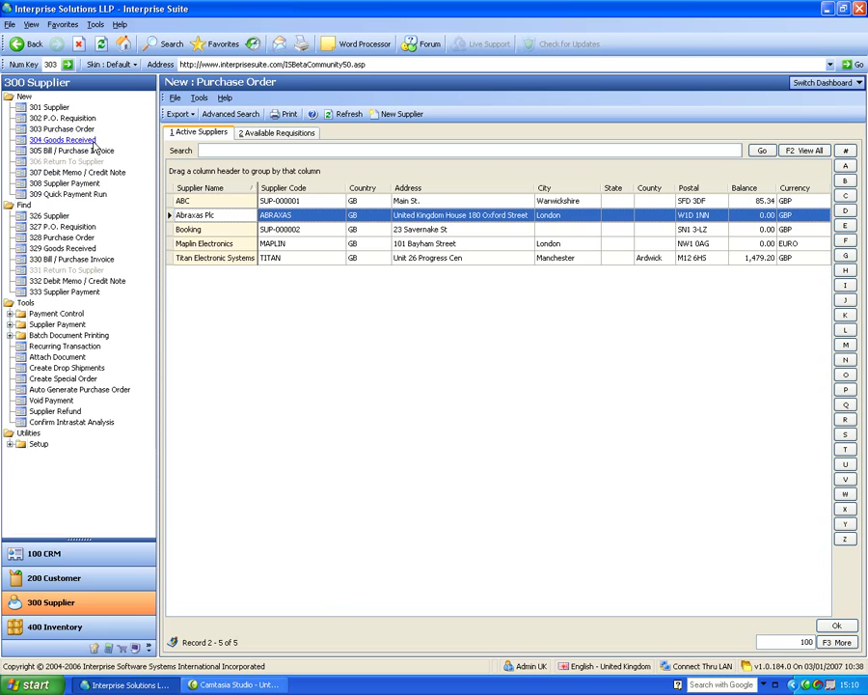
pyautogui.click(92, 142)
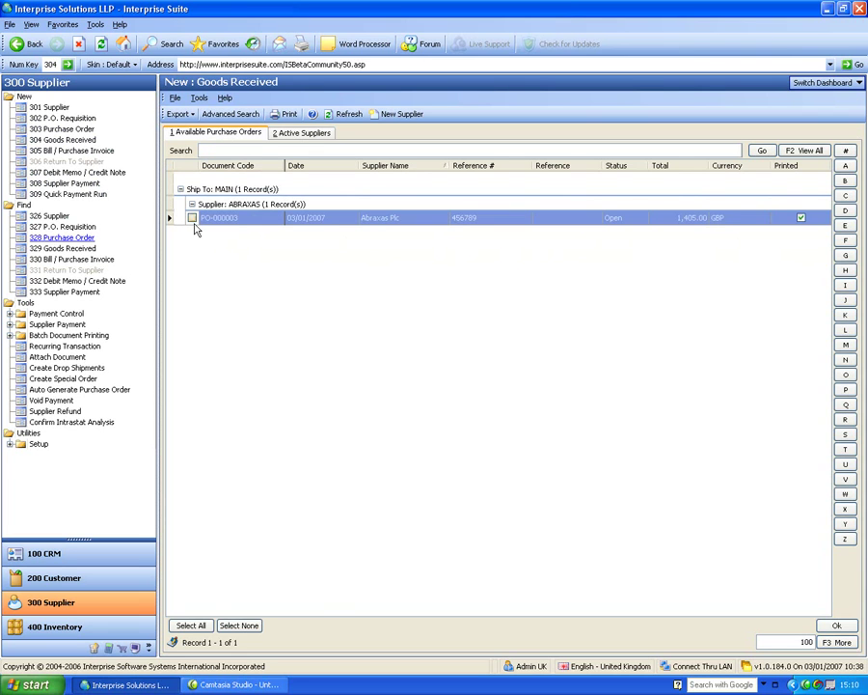
pyautogui.click(192, 219)
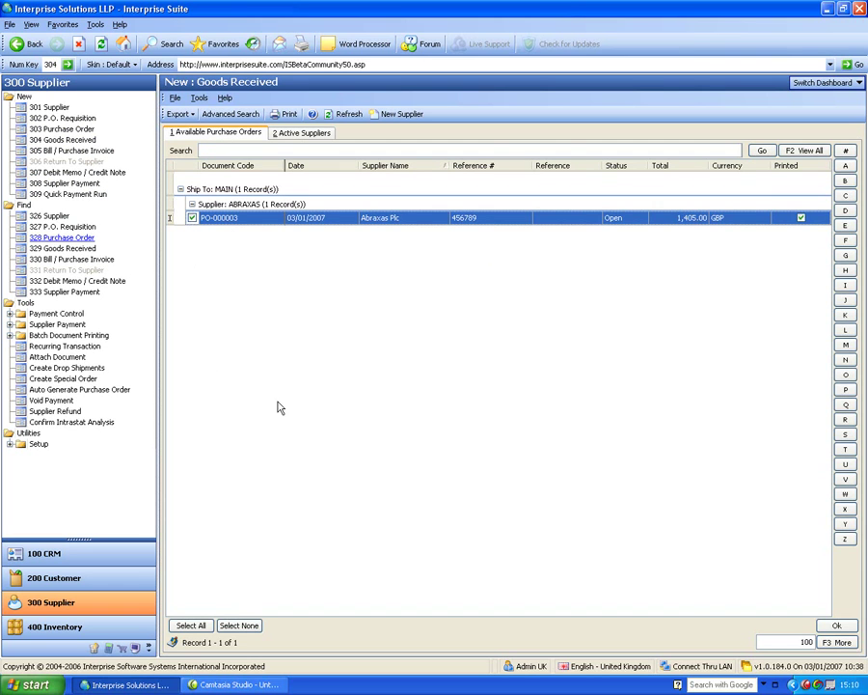
pyautogui.click(837, 627)
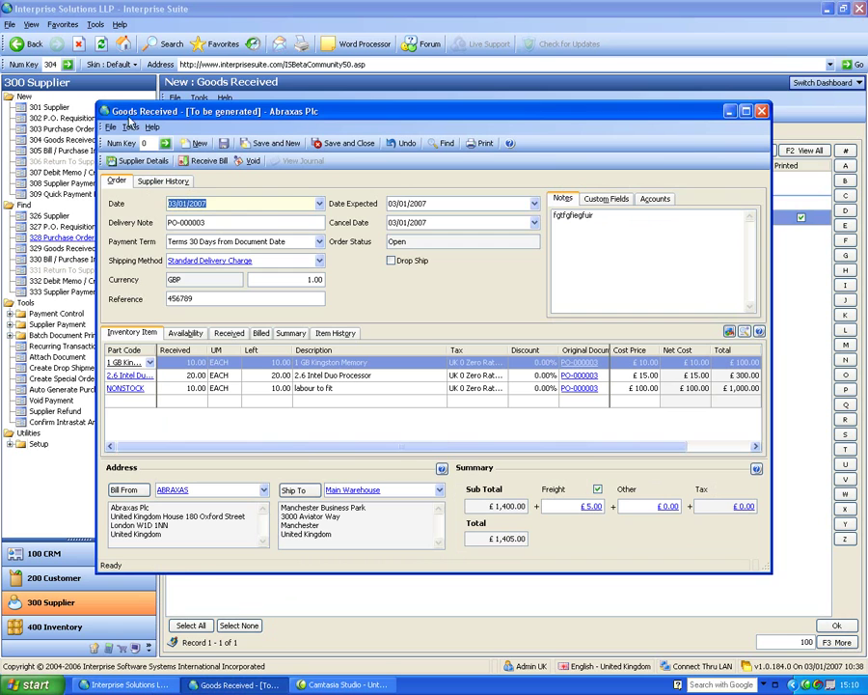
# Change the Kingston memory line's received quantity to 5 and confirm the ordered-quantity prompt.
pyautogui.moveTo(207, 111); pyautogui.dragTo(246, 88)
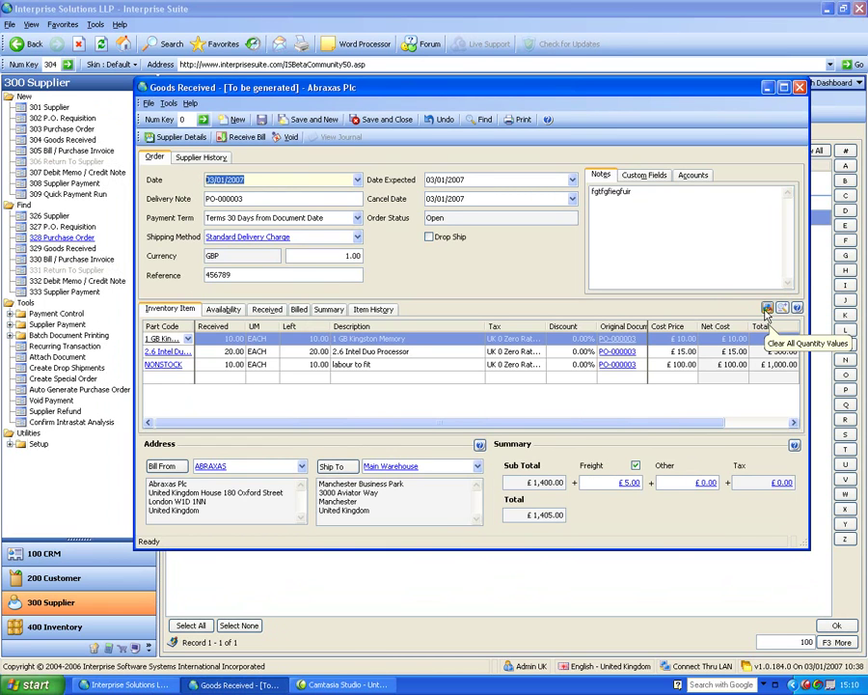
pyautogui.click(232, 339)
pyautogui.write('5')
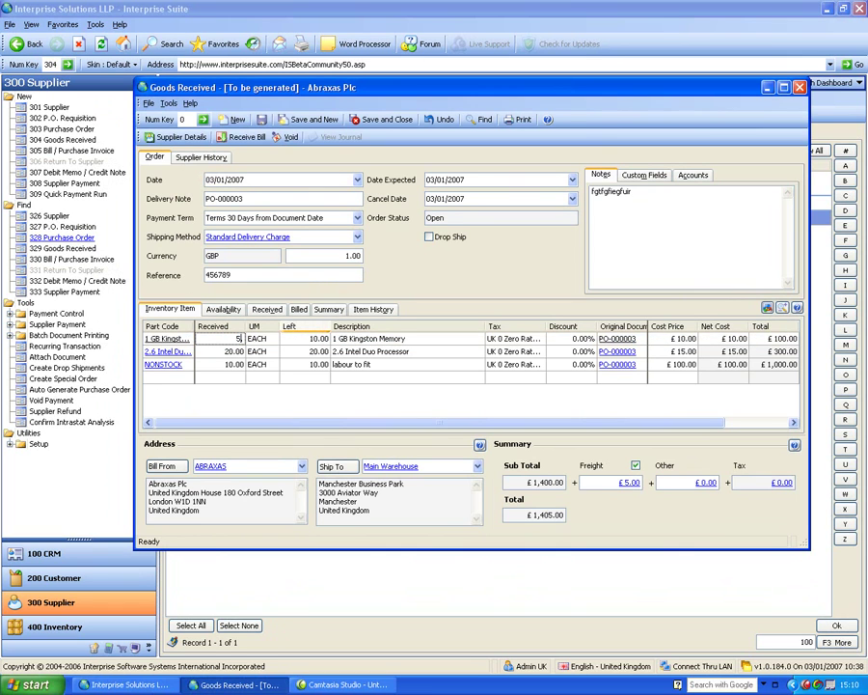
pyautogui.press('Return')
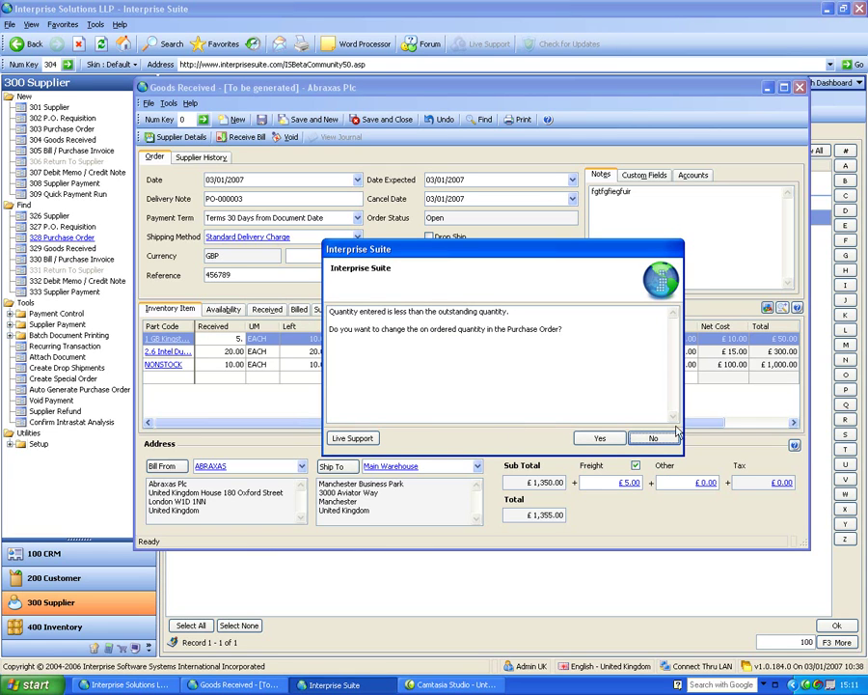
pyautogui.press('Return')
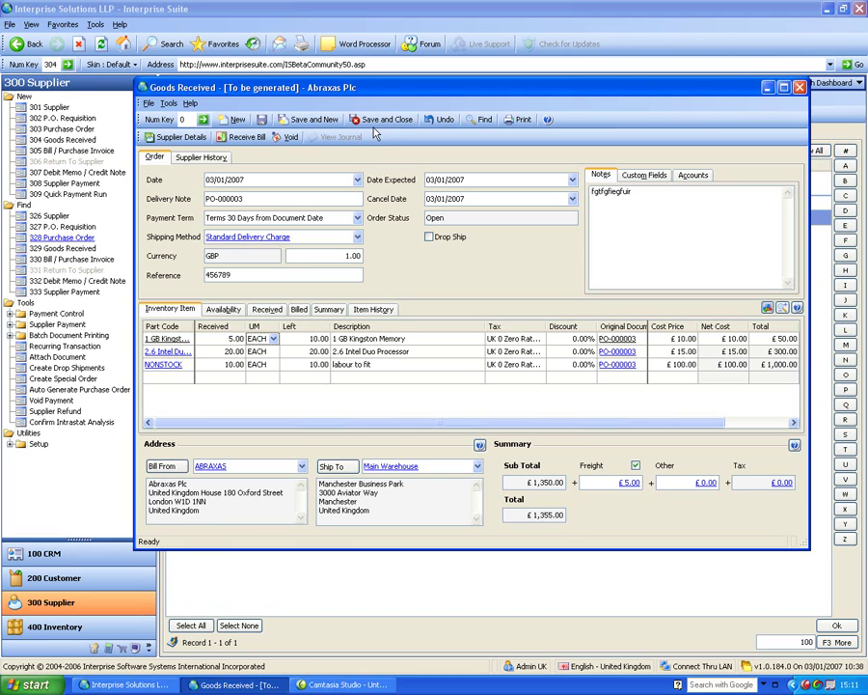
# Save the note as GRN-000004 and reopen it from the 329 Goods Received history.
pyautogui.click(378, 122)
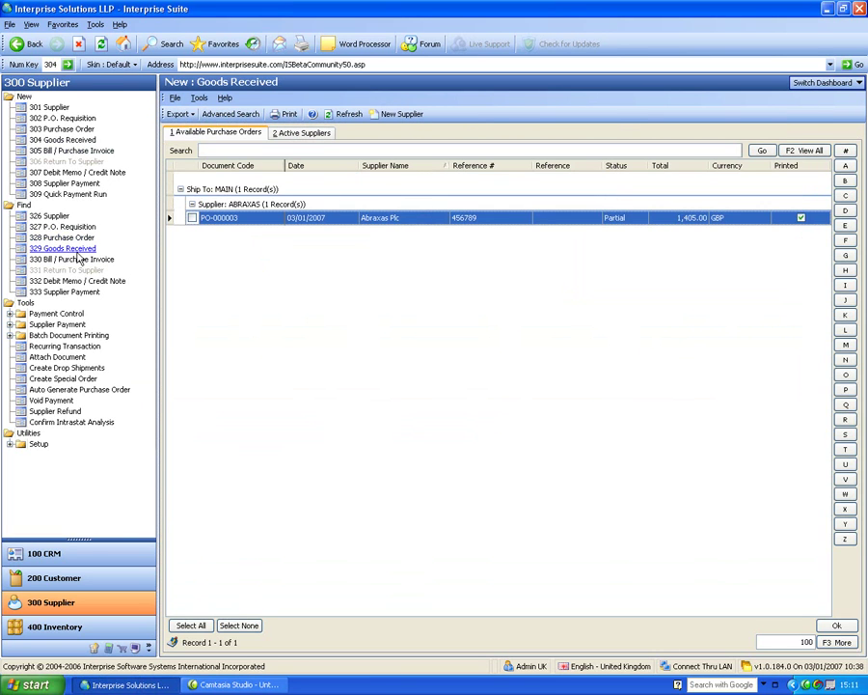
pyautogui.click(76, 251)
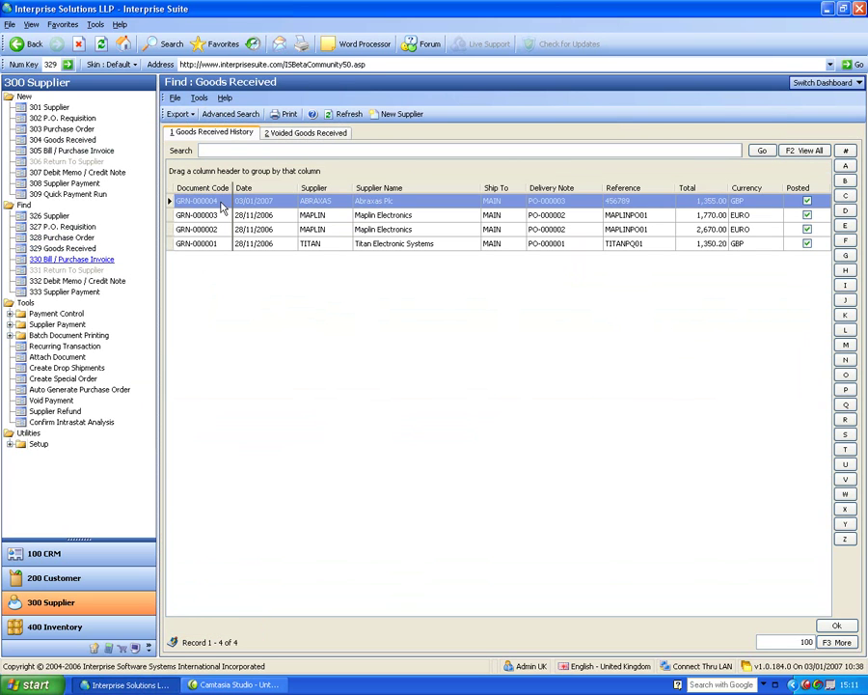
pyautogui.doubleClick(221, 206)
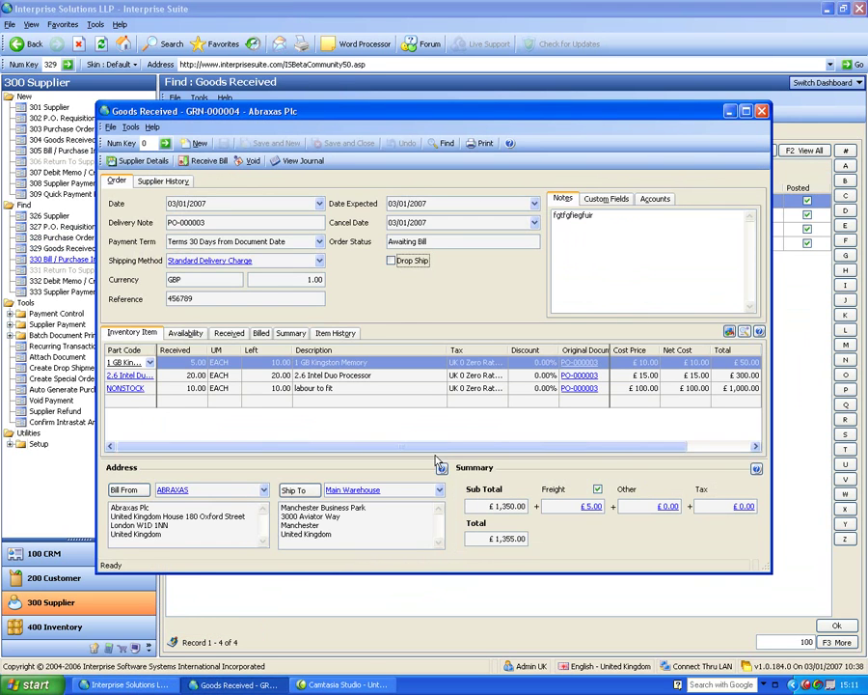
# View GRN-000004's journal, inspecting the accrued creditors line, then close it.
pyautogui.click(303, 163)
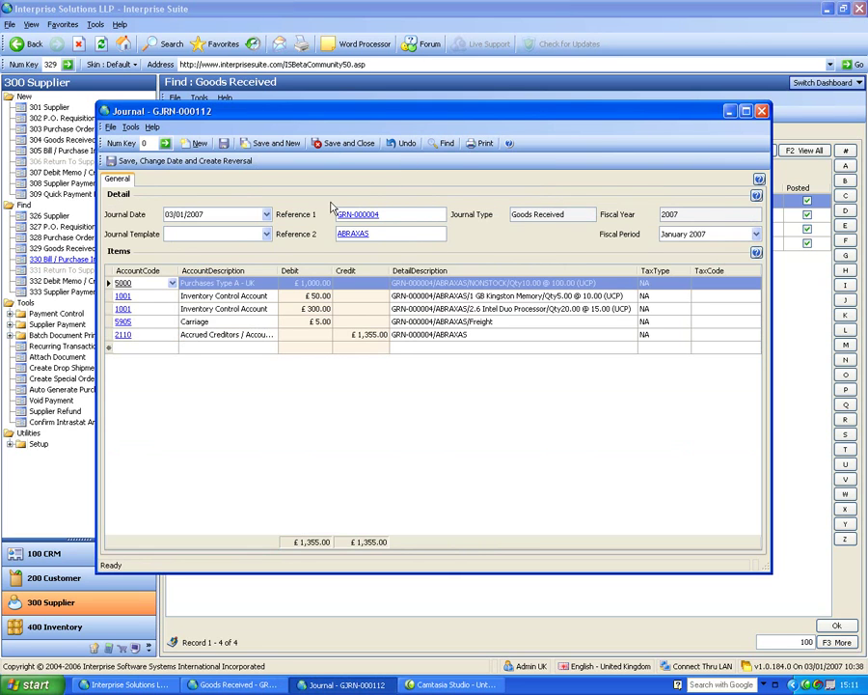
pyautogui.click(306, 334)
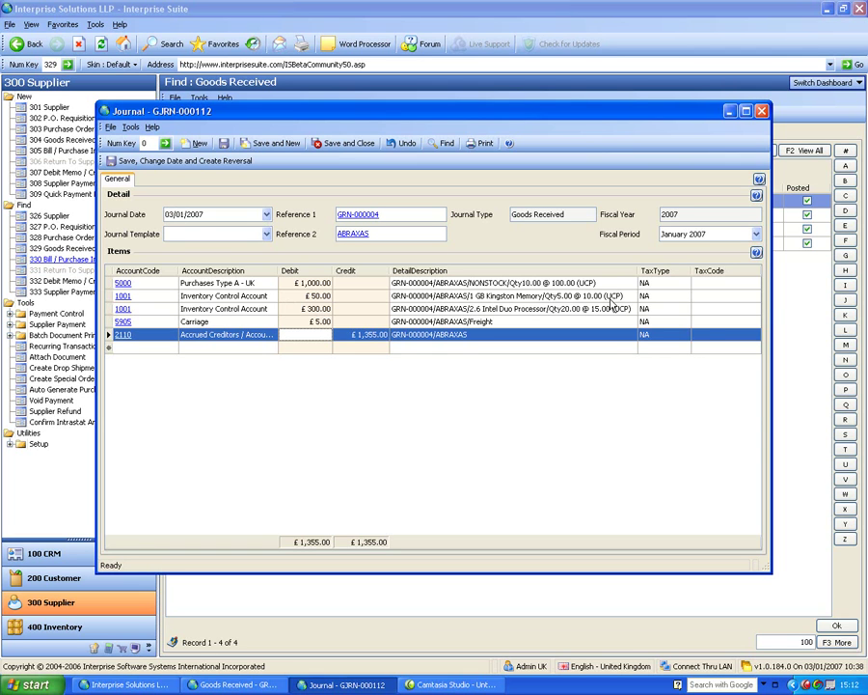
pyautogui.click(762, 111)
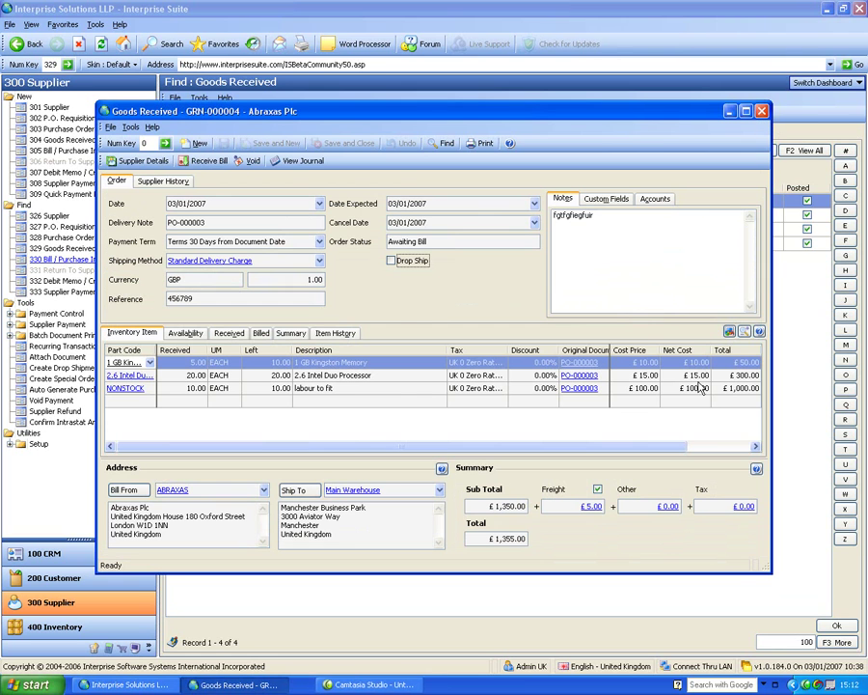
# Close the GRN and create a 305 Bill / Purchase Invoice from GRN-000004.
pyautogui.click(762, 111)
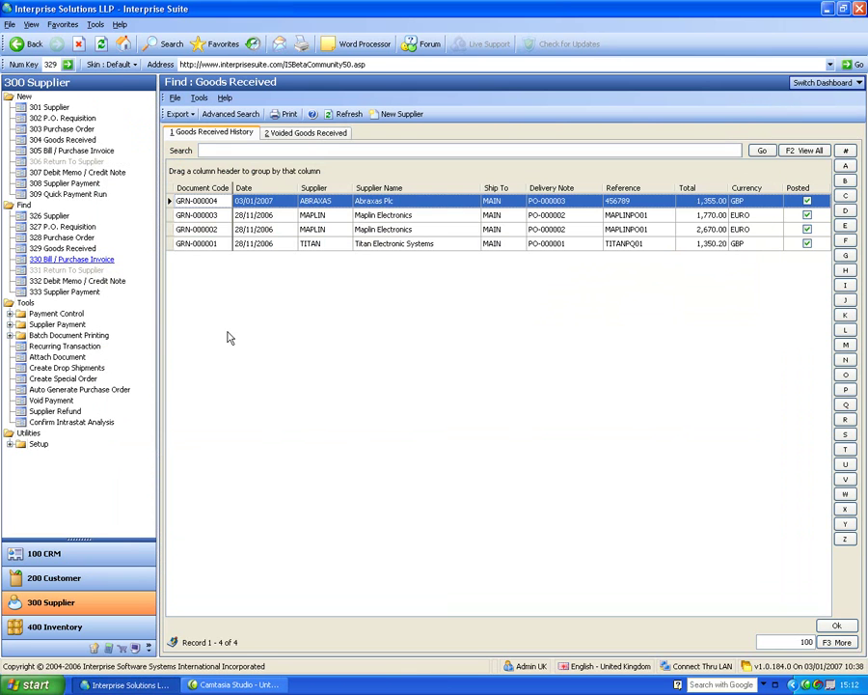
pyautogui.click(68, 151)
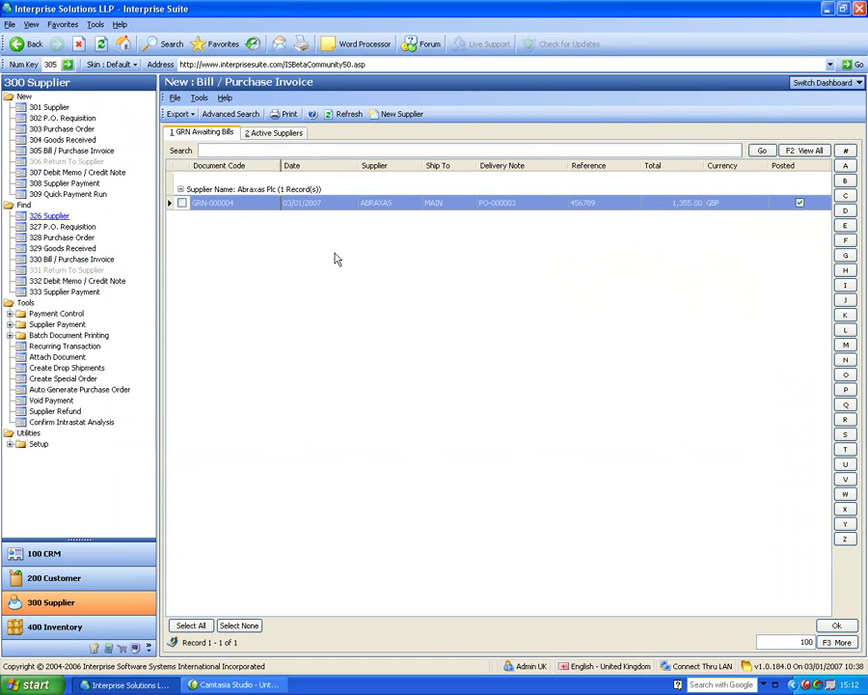
pyautogui.click(278, 133)
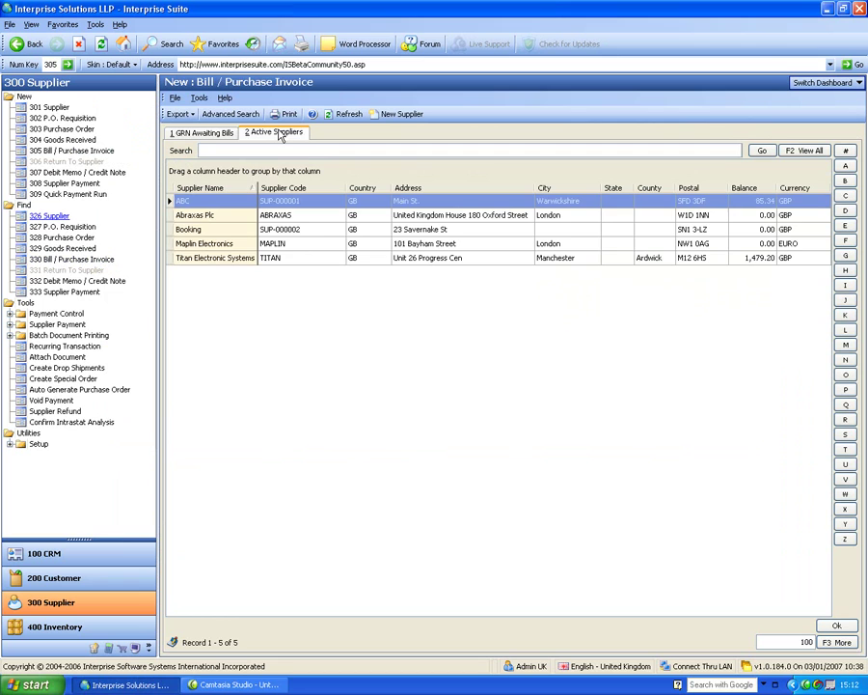
pyautogui.click(217, 133)
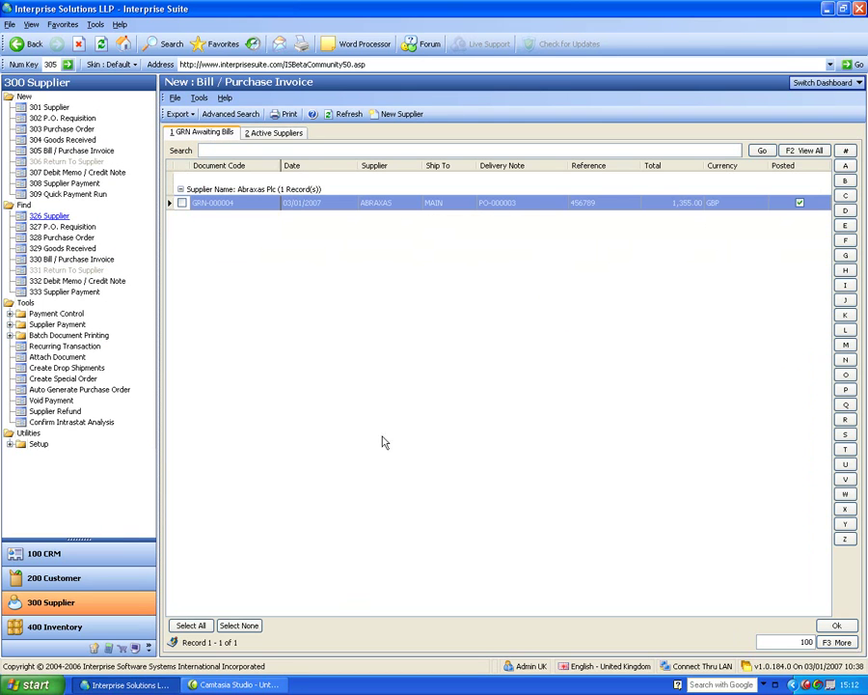
pyautogui.click(182, 204)
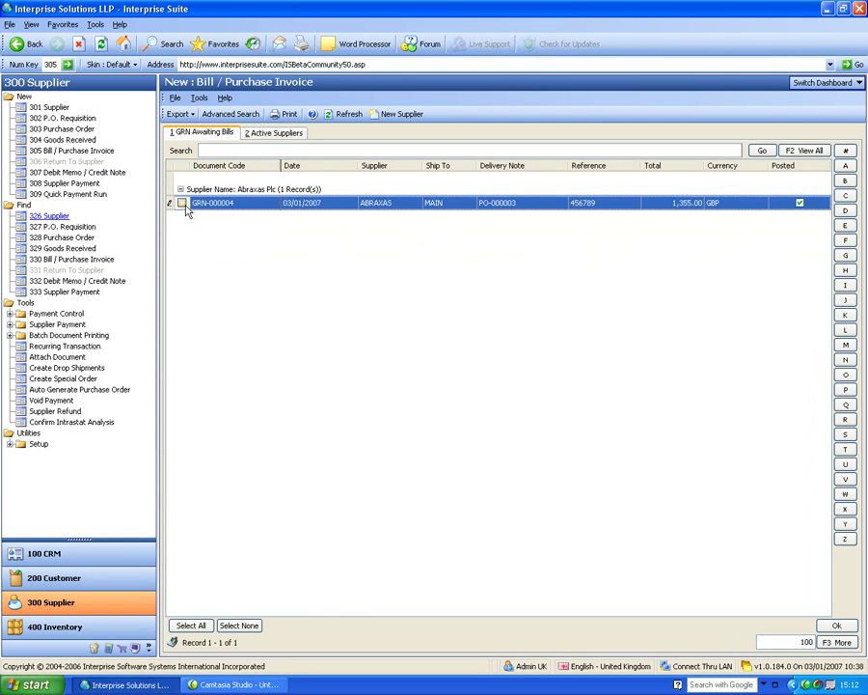
pyautogui.click(833, 644)
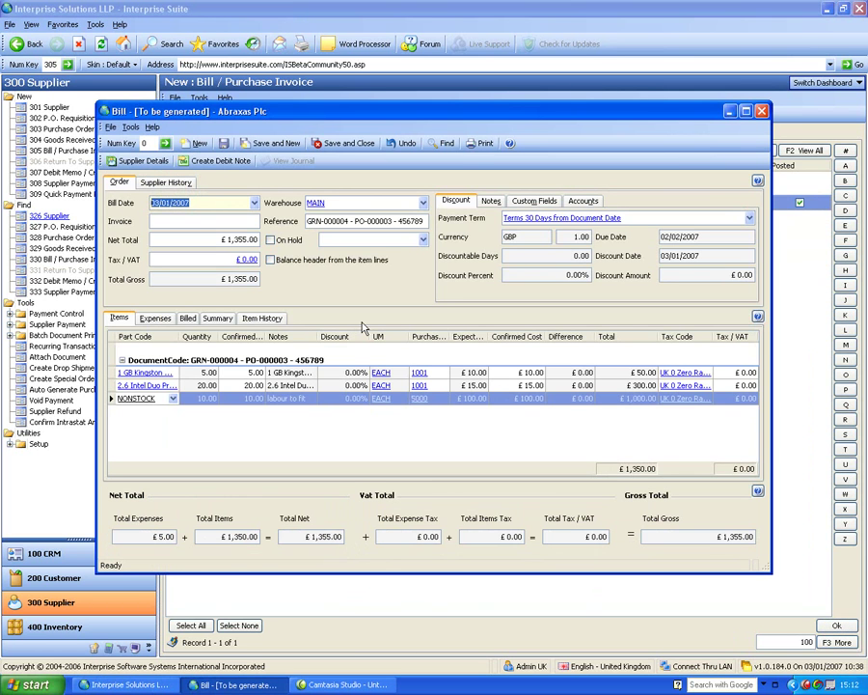
# Enter the supplier's invoice number on the Abraxas Plc bill, then select the first line's Confirmed cell.
pyautogui.press('Tab')
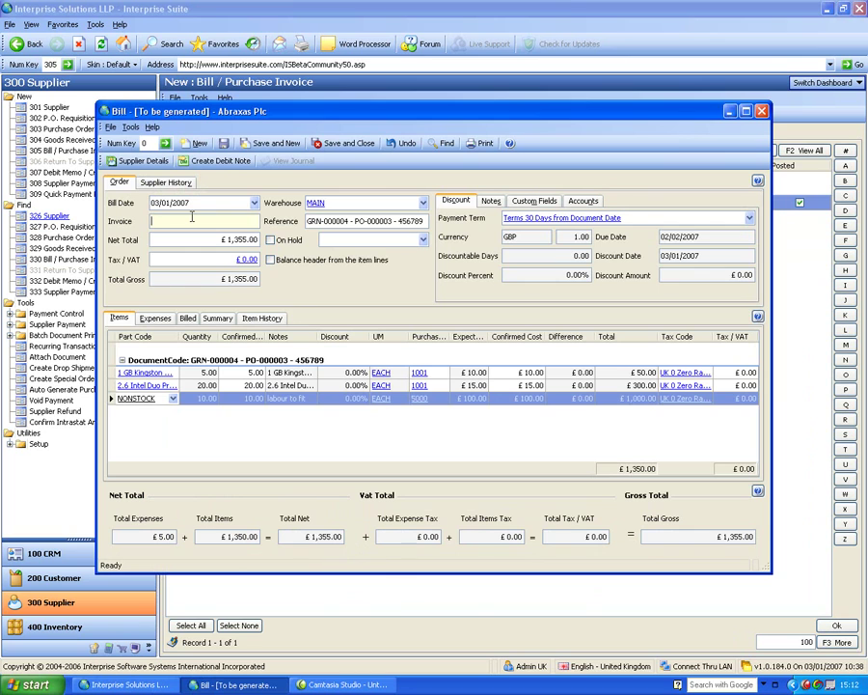
pyautogui.write('1234567')
pyautogui.press('Tab')
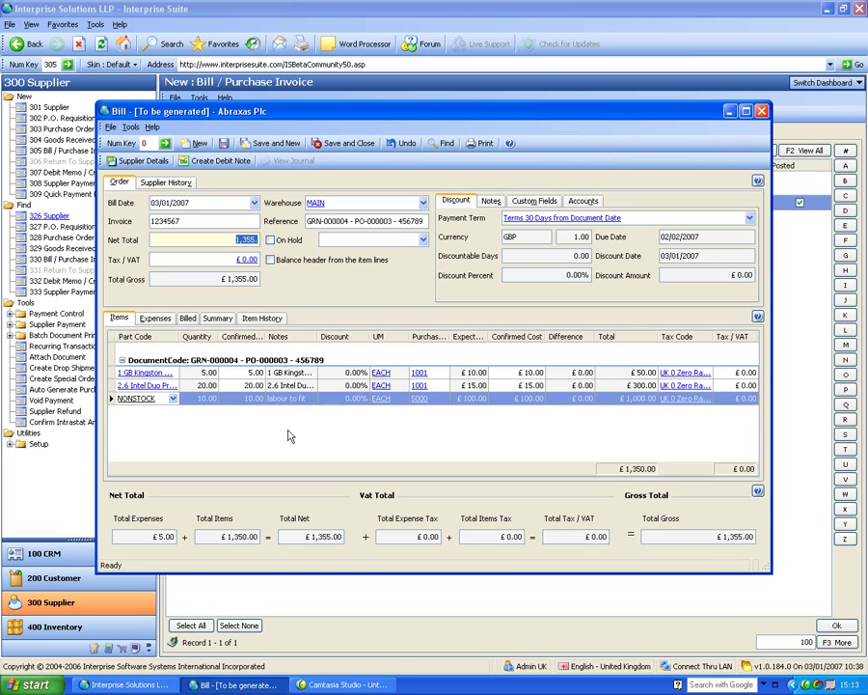
pyautogui.click(249, 372)
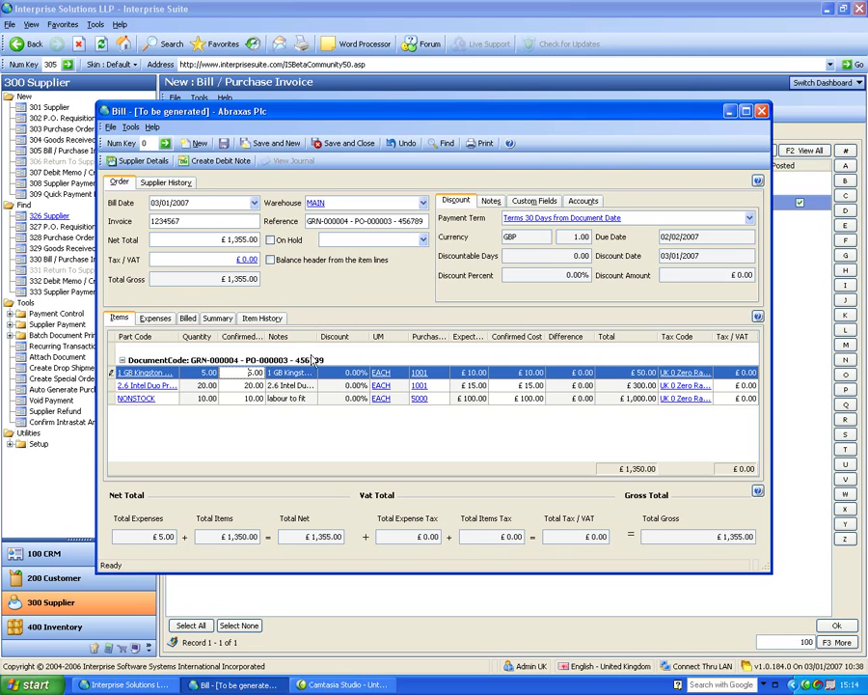
# Set the Kingston memory's confirmed cost to £11.00, balance the header to £1,360.00, and save the bill.
pyautogui.click(519, 373)
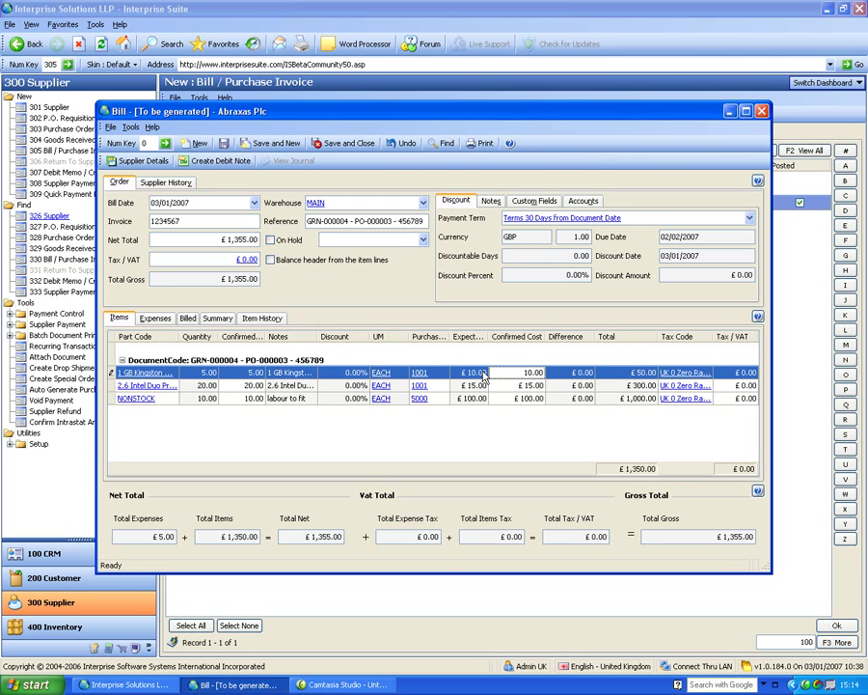
pyautogui.write('11')
pyautogui.press('Delete')
pyautogui.press('Delete')
pyautogui.press('Delete')
pyautogui.press('Tab')
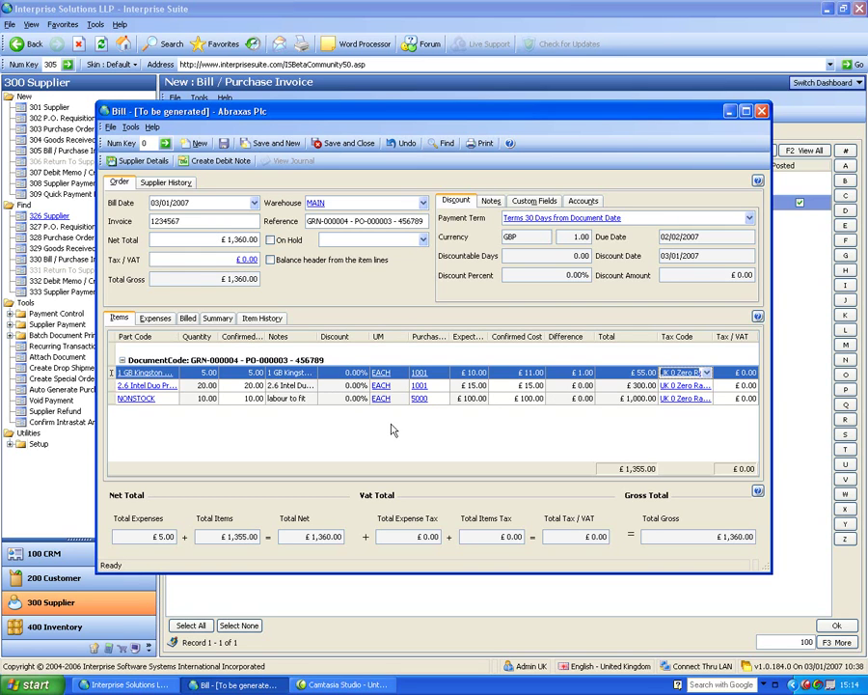
pyautogui.click(271, 260)
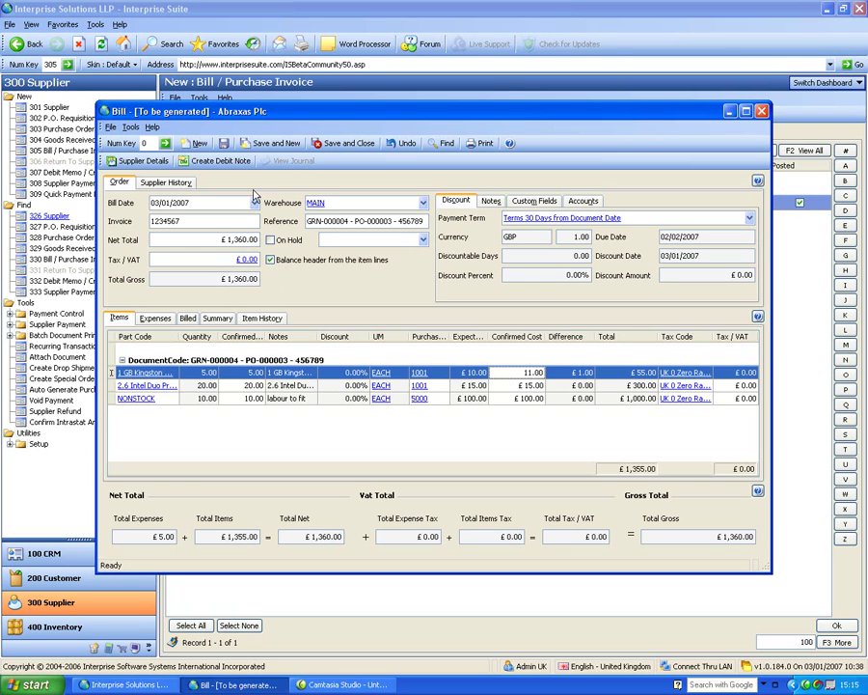
pyautogui.click(231, 164)
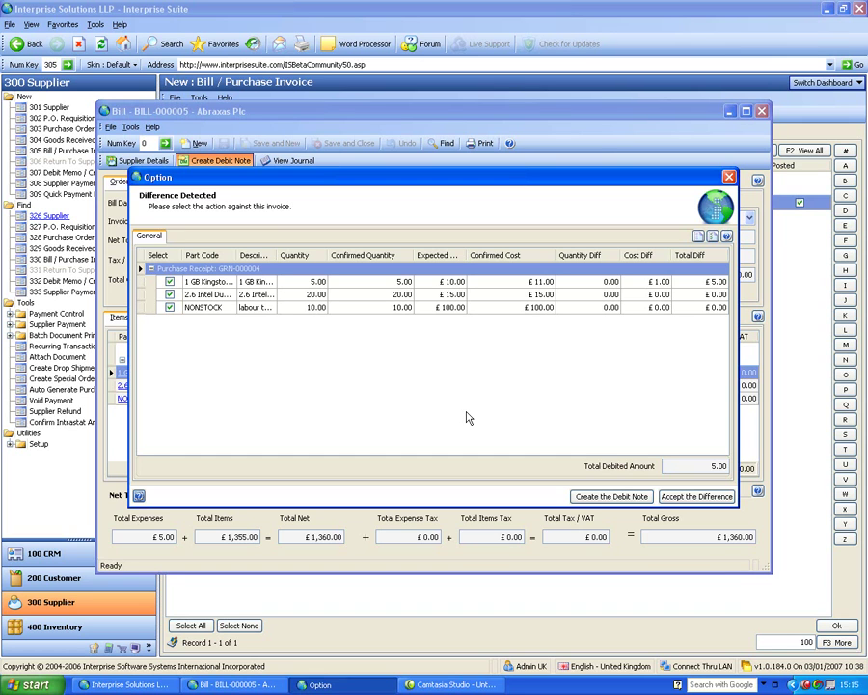
# Create the debit note for the £5.00 cost difference on the Kingston memory.
pyautogui.click(639, 500)
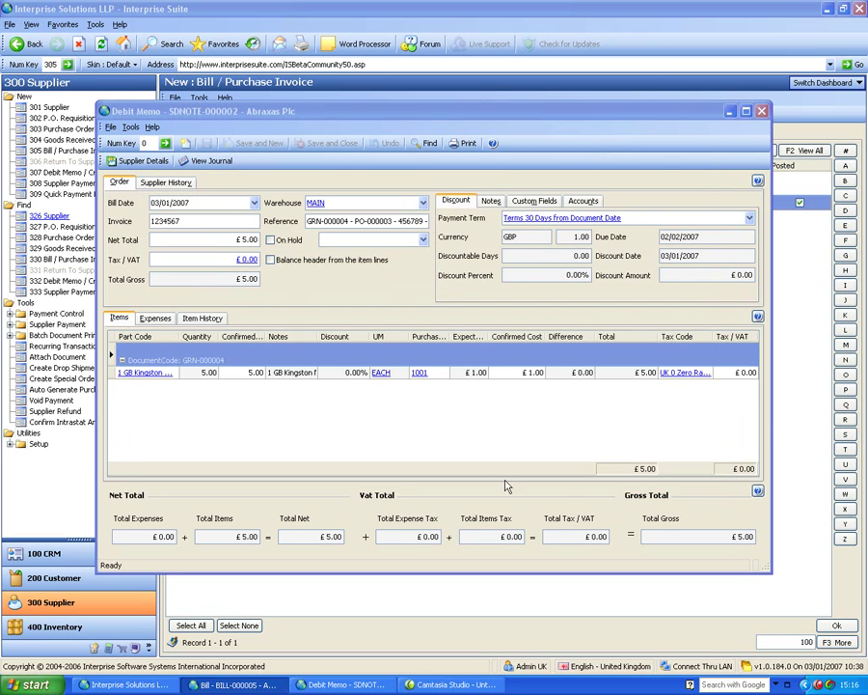
# Read the line note showing Original Cost 10.00 versus Invoiced Cost 11.00, then close the debit memo.
pyautogui.click(289, 373)
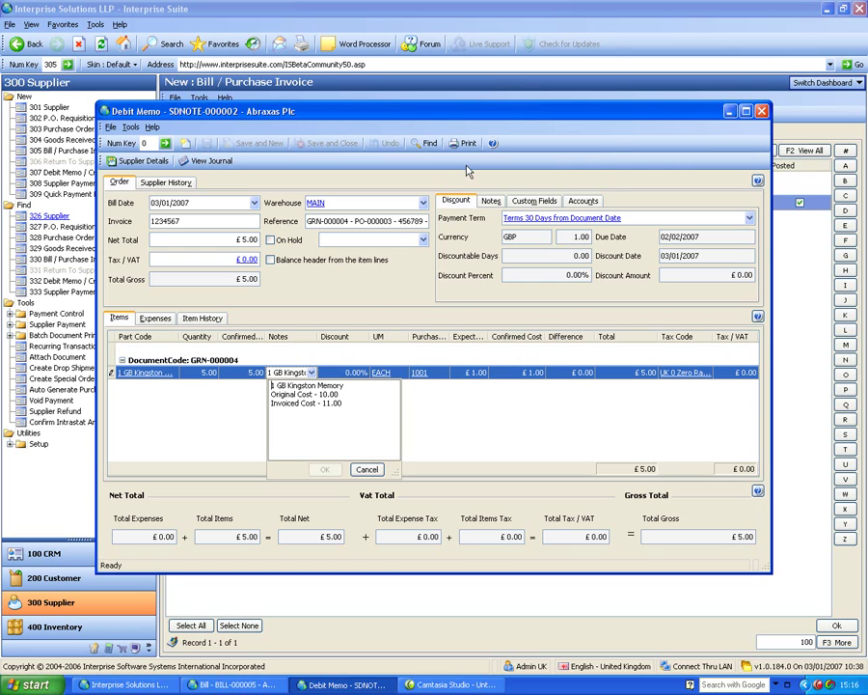
pyautogui.click(761, 111)
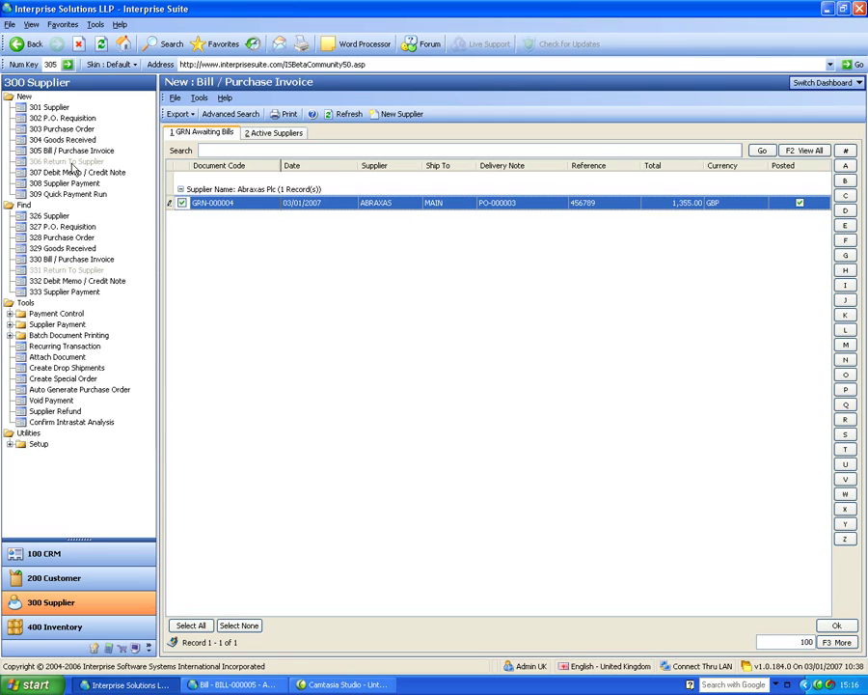
# Create a £100.00 debit memo for Abraxas Plc with reference FWER, then save and close it.
pyautogui.click(78, 171)
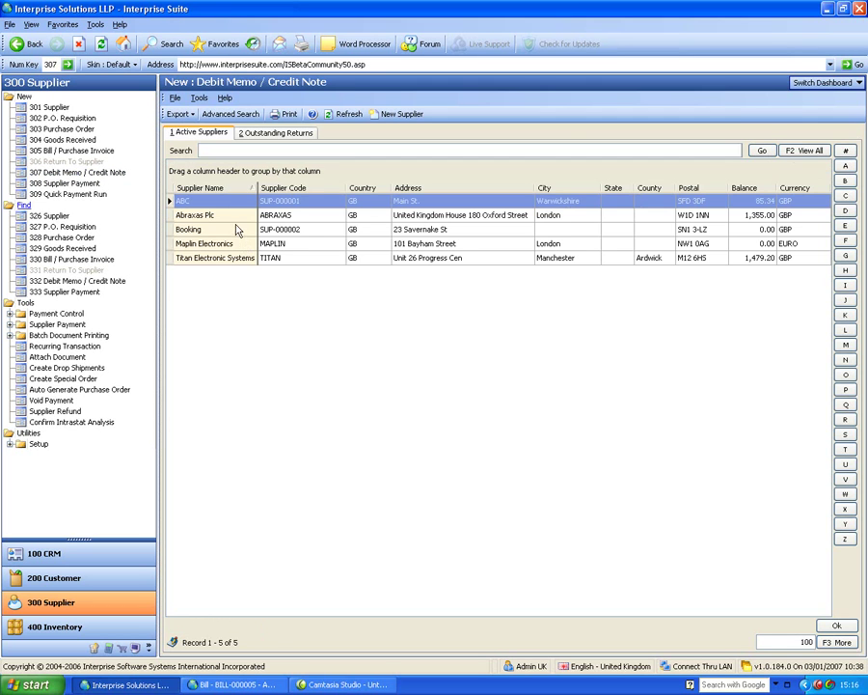
pyautogui.doubleClick(236, 217)
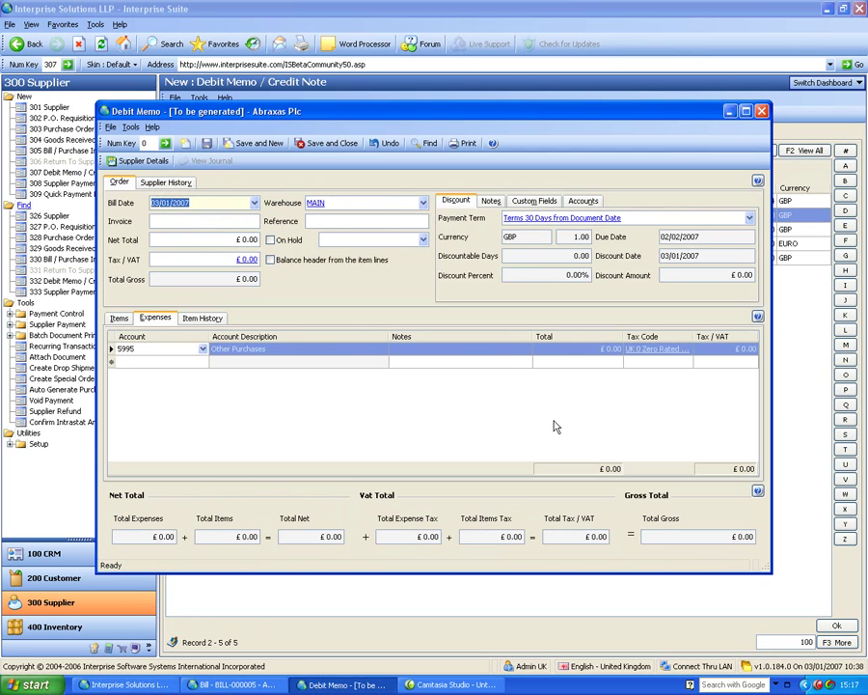
pyautogui.click(209, 221)
pyautogui.write('FWER')
pyautogui.click(200, 234)
pyautogui.write('100')
pyautogui.press('Tab')
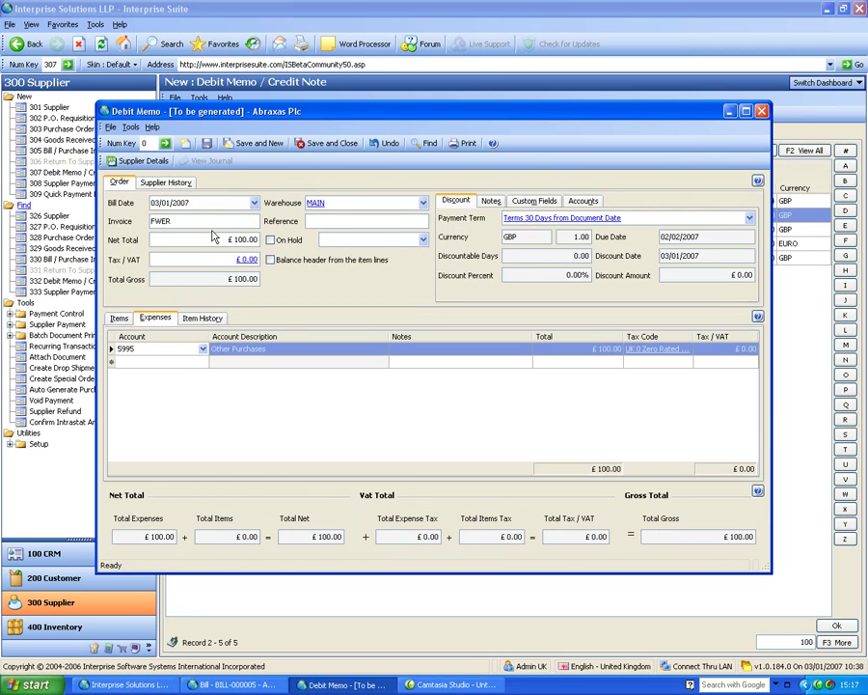
pyautogui.click(332, 147)
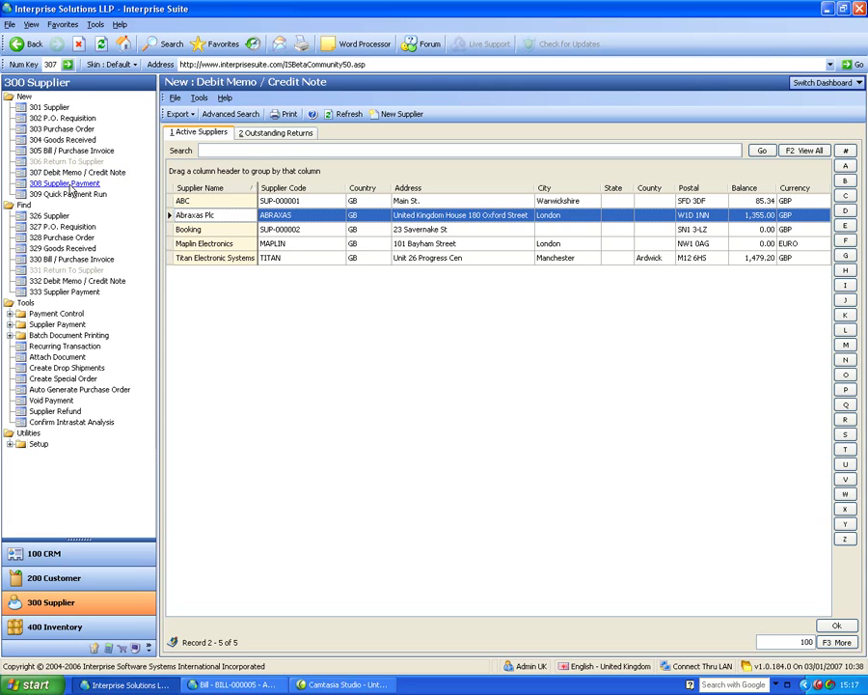
# Pay Abraxas Plc £100.00 with payment reference 4 and save the payment.
pyautogui.click(71, 186)
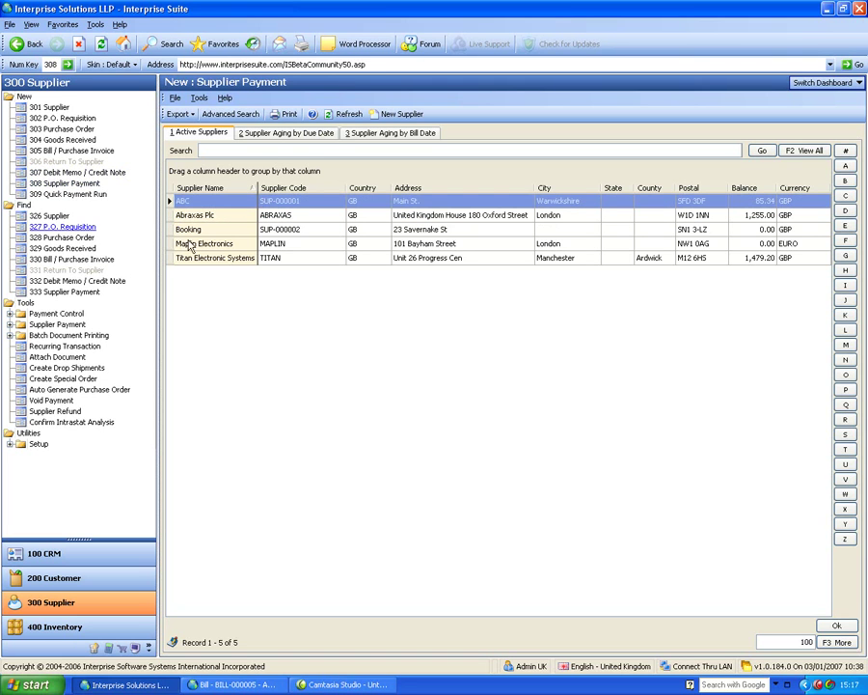
pyautogui.click(205, 217)
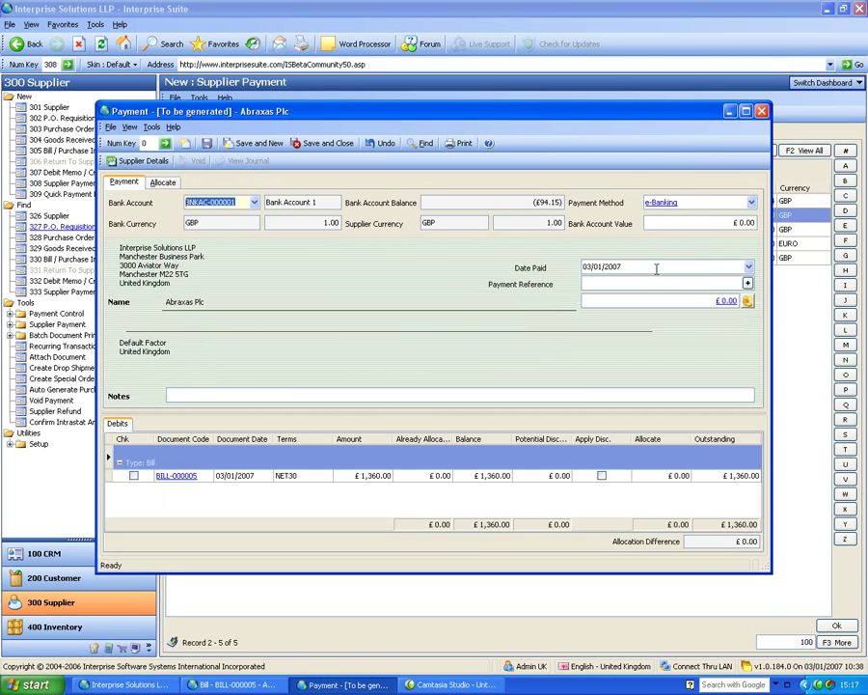
pyautogui.click(656, 282)
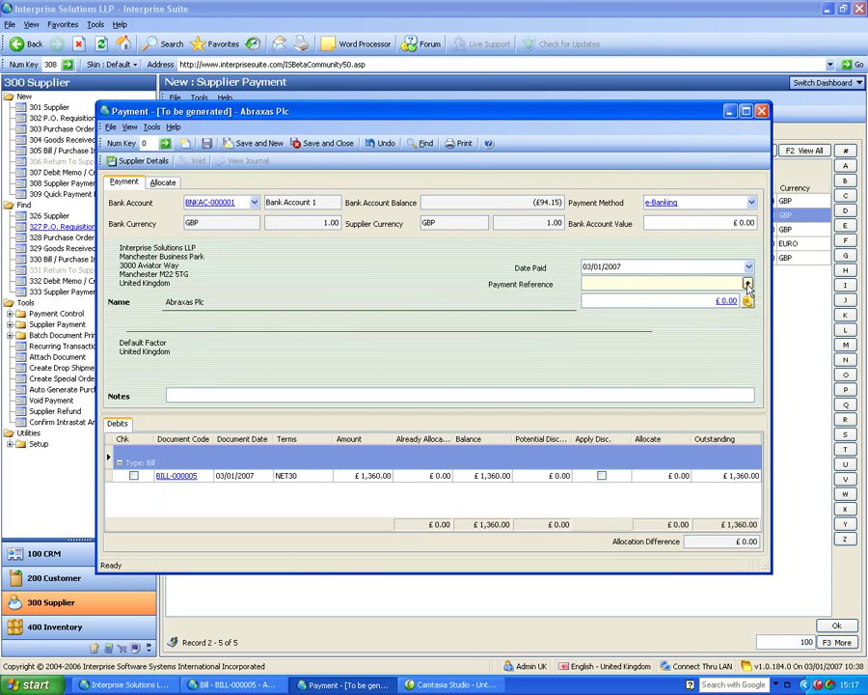
pyautogui.write('4')
pyautogui.click(716, 300)
pyautogui.write('10')
pyautogui.press('Delete')
pyautogui.press('Delete')
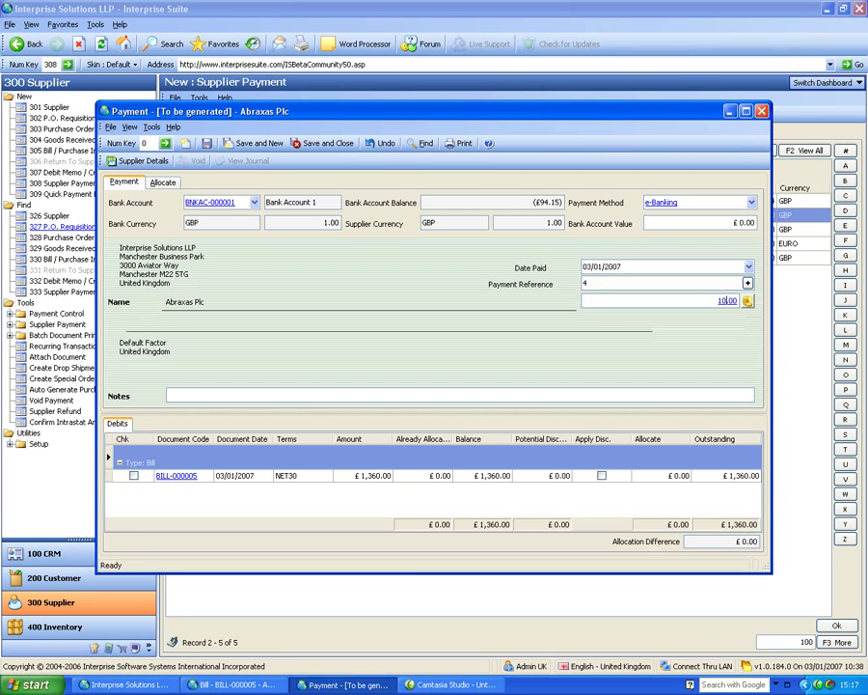
pyautogui.press('Tab')
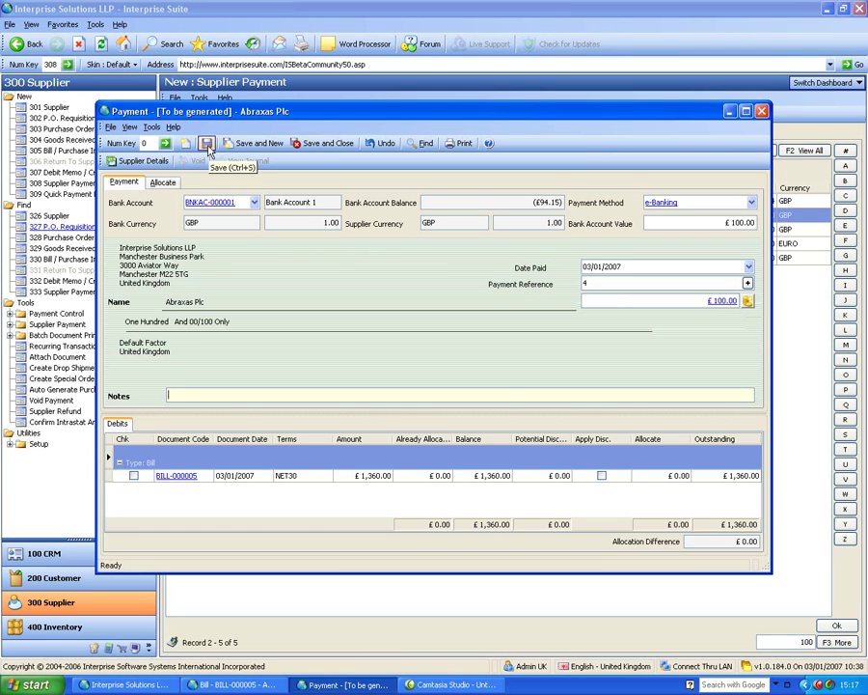
pyautogui.click(207, 144)
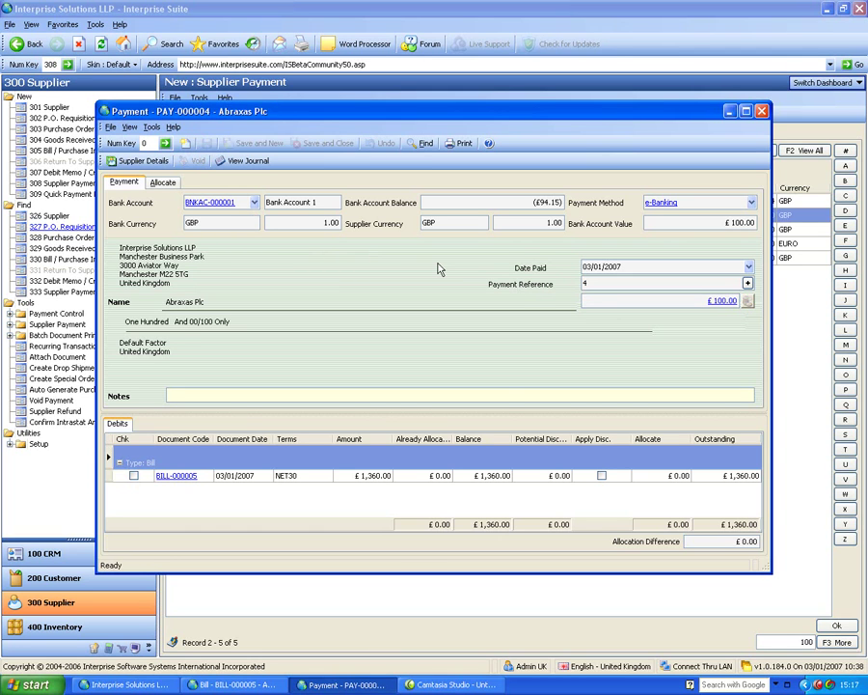
# Allocate the £100.00 payment to BILL-000005 and save the allocation.
pyautogui.click(162, 182)
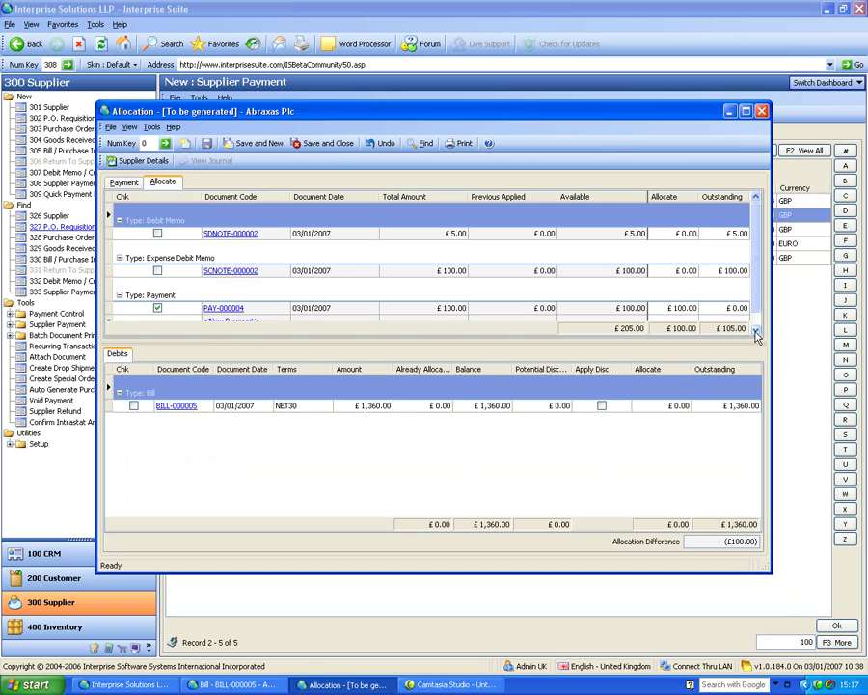
pyautogui.moveTo(772, 321); pyautogui.dragTo(835, 313)
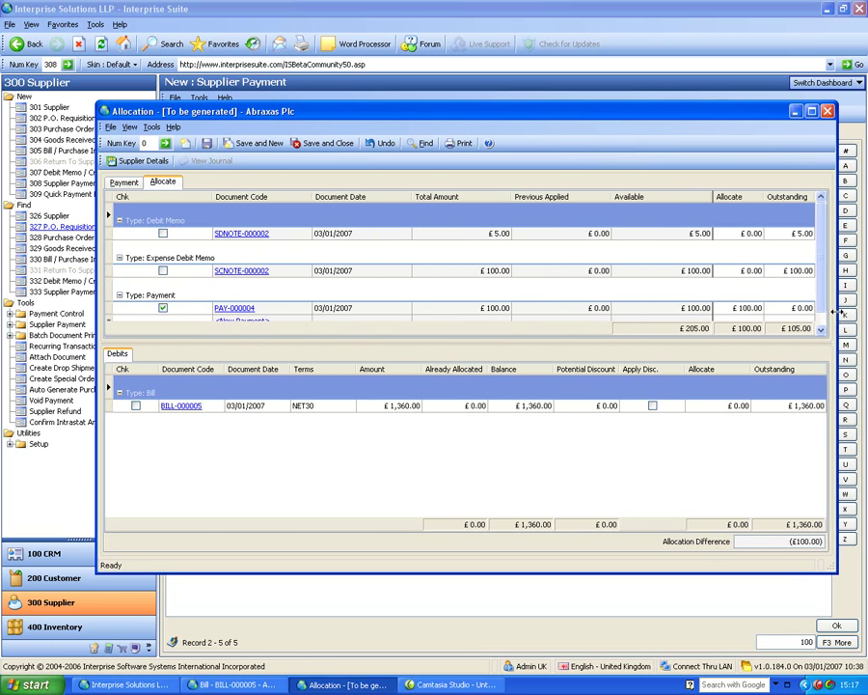
pyautogui.click(136, 406)
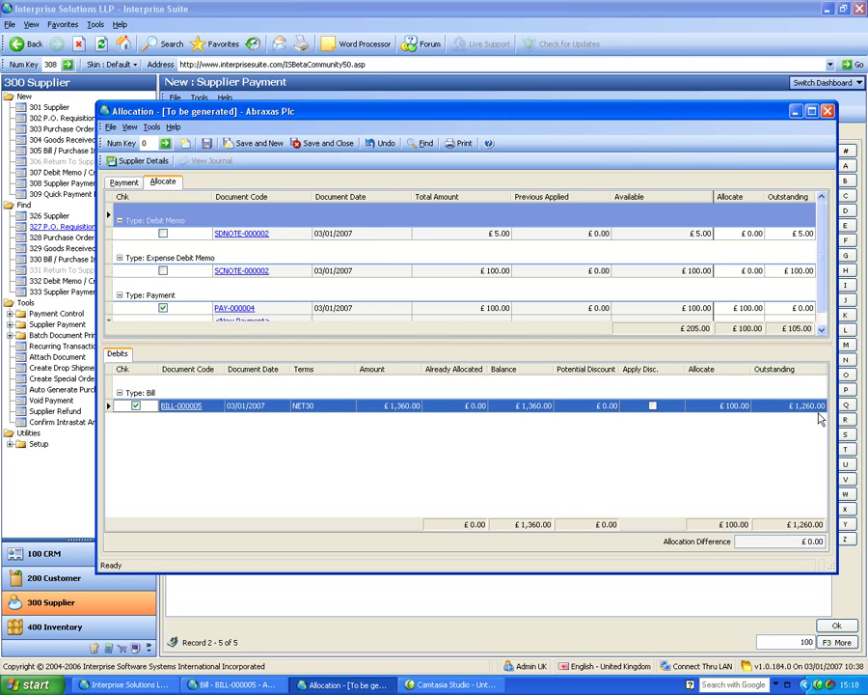
pyautogui.click(207, 144)
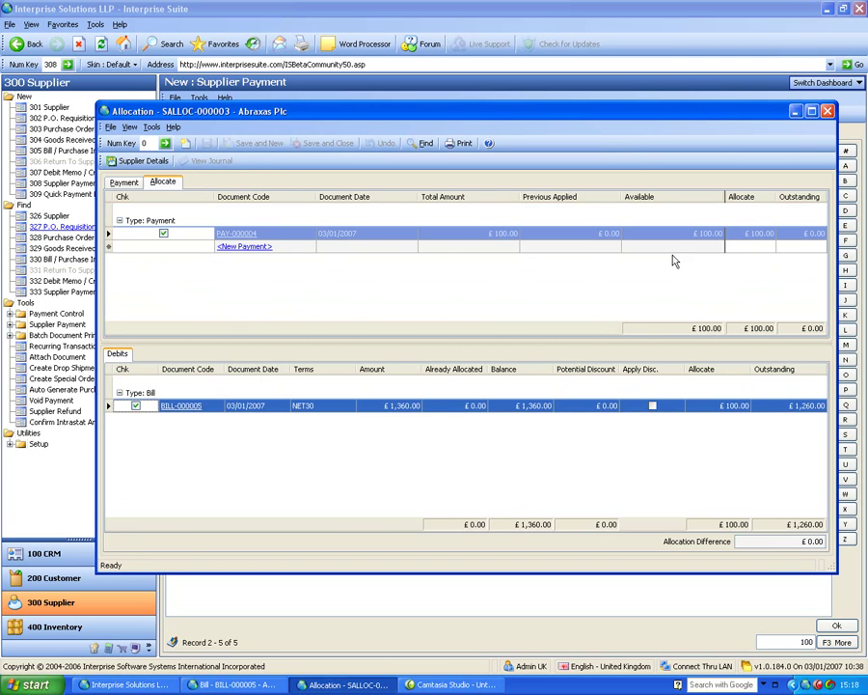
# Close the allocation window and bring up the 326 Supplier find list.
pyautogui.click(827, 111)
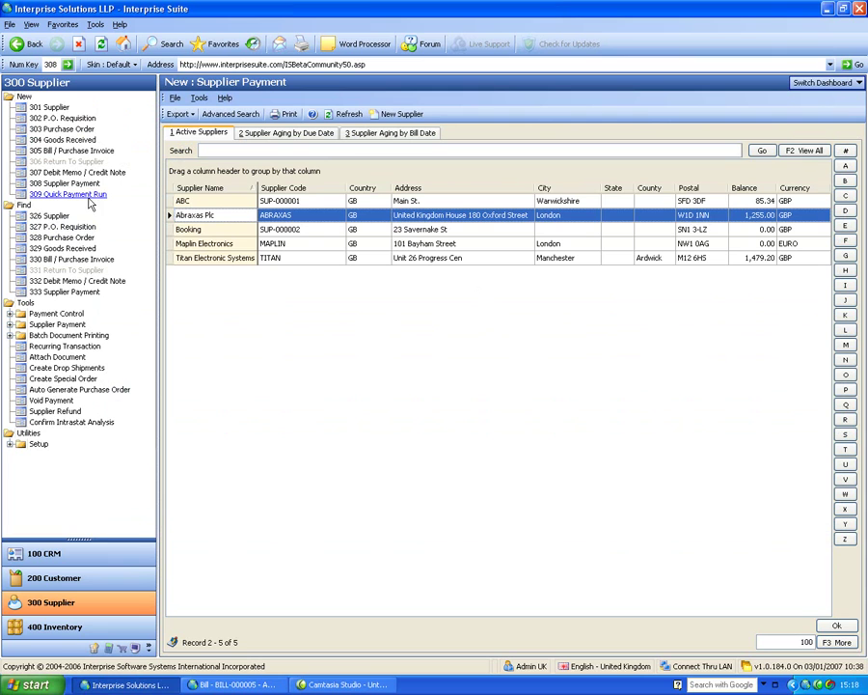
pyautogui.click(58, 217)
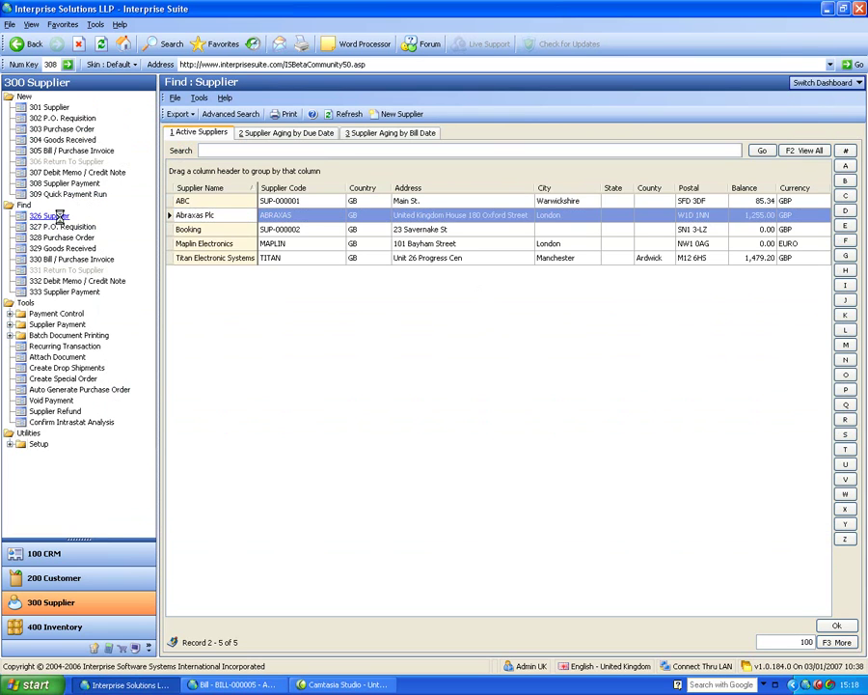
# Open Abraxas Plc's record, check its Notes, and open its contact's details from Contacts.
pyautogui.click(223, 217)
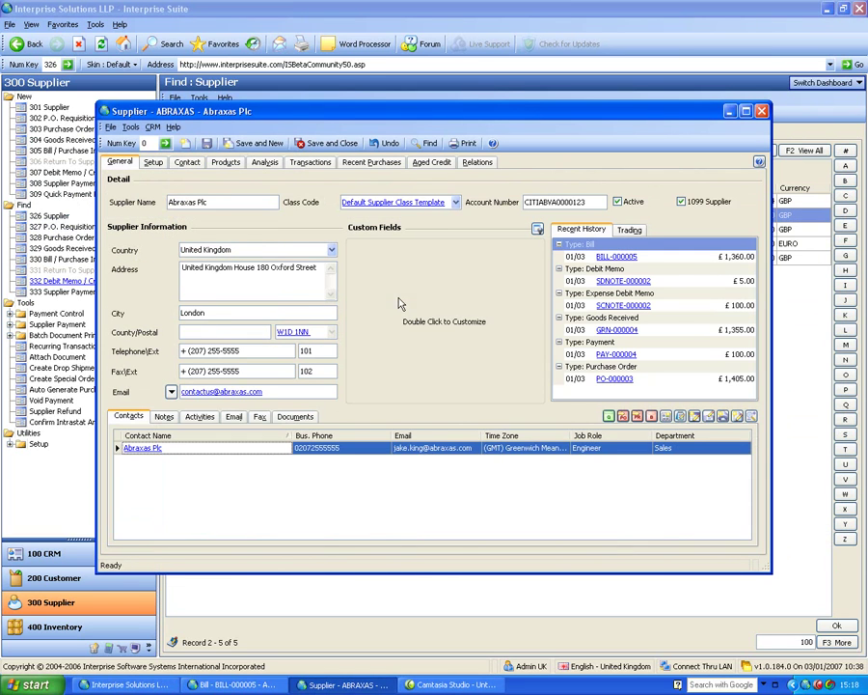
pyautogui.click(165, 418)
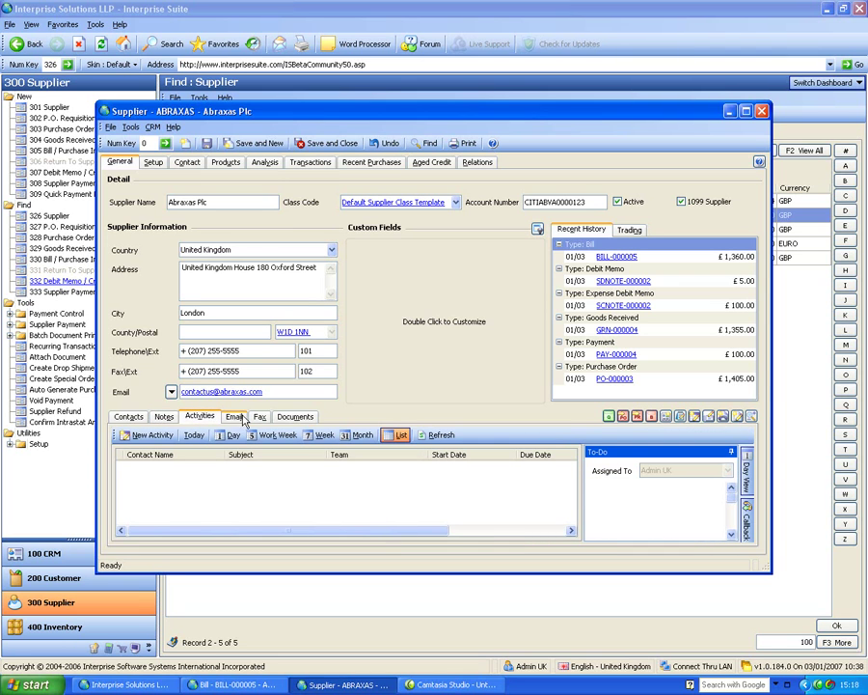
pyautogui.click(137, 422)
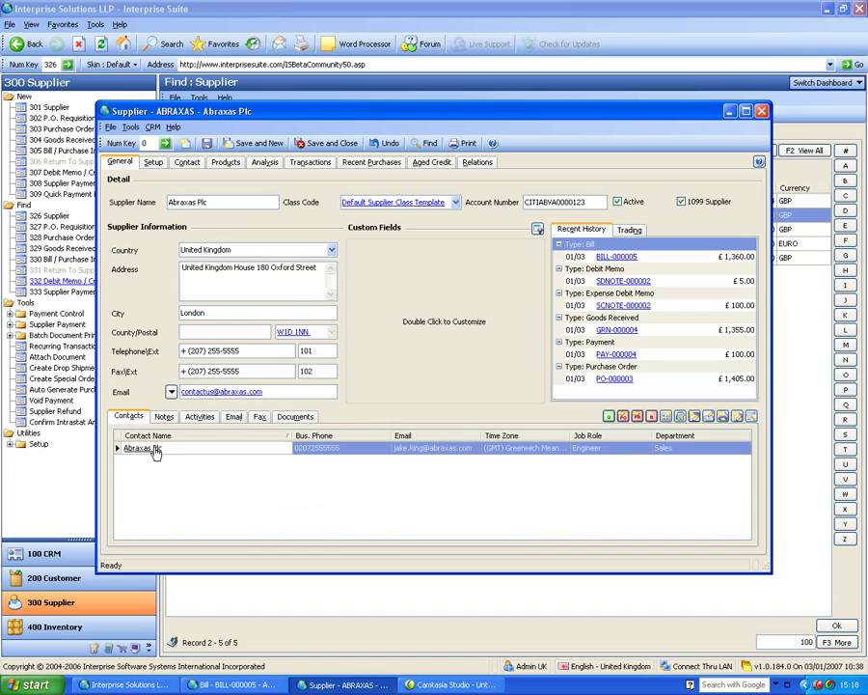
pyautogui.doubleClick(130, 448)
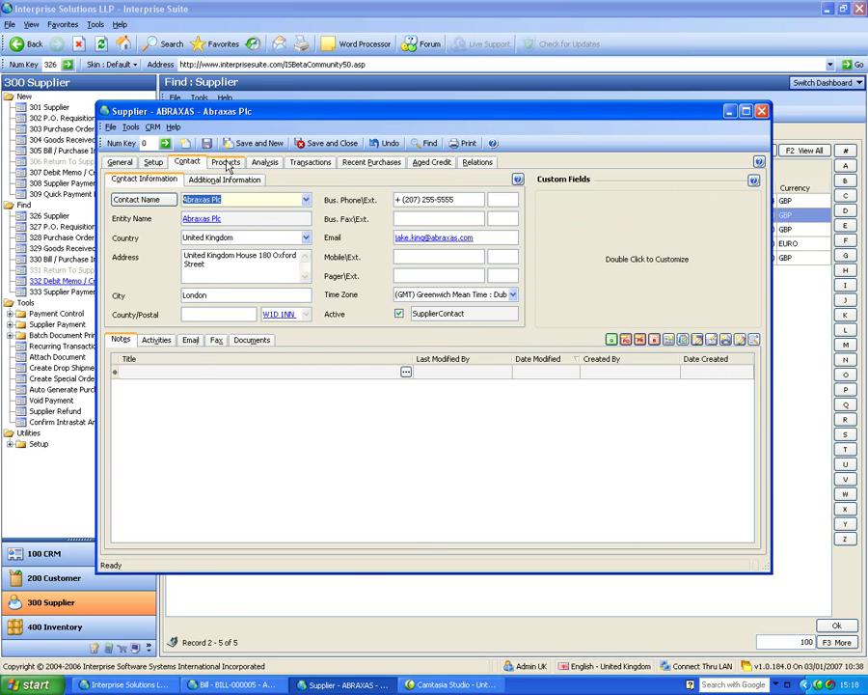
# On Abraxas Plc's Setup tab, view the payment group options, keep e-Banking, and select the Factor field.
pyautogui.click(154, 163)
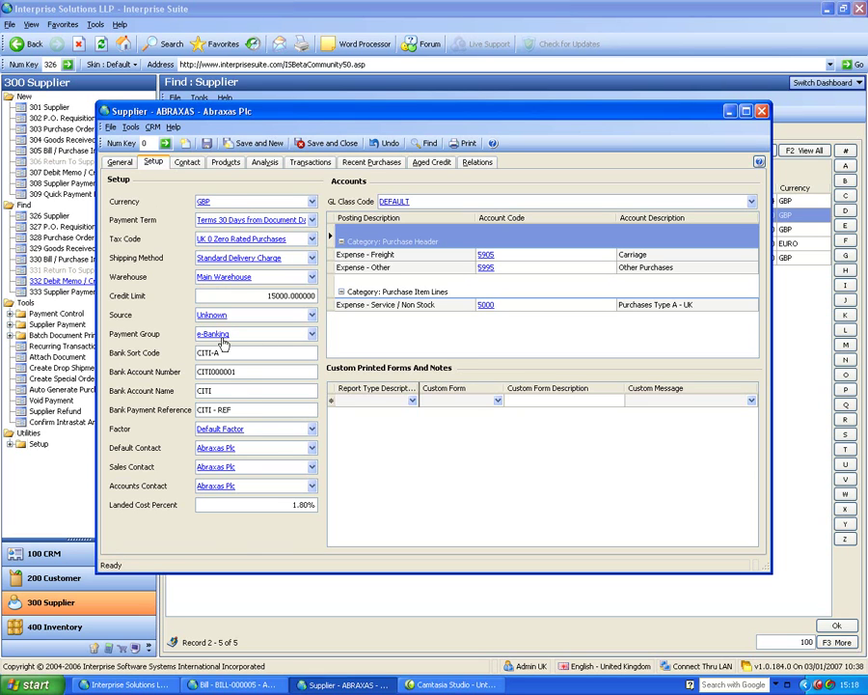
pyautogui.click(293, 337)
pyautogui.click(313, 334)
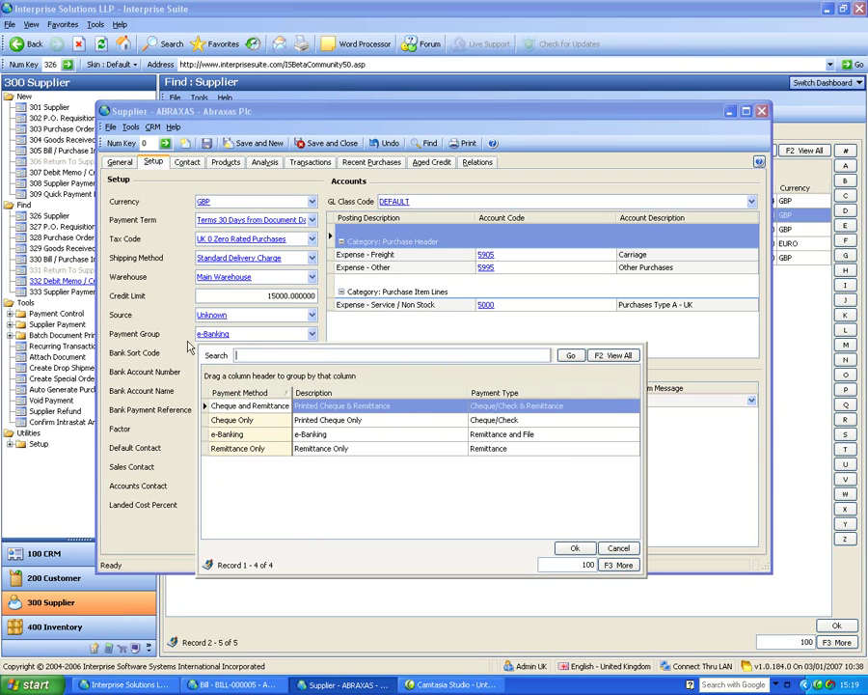
pyautogui.press('Escape')
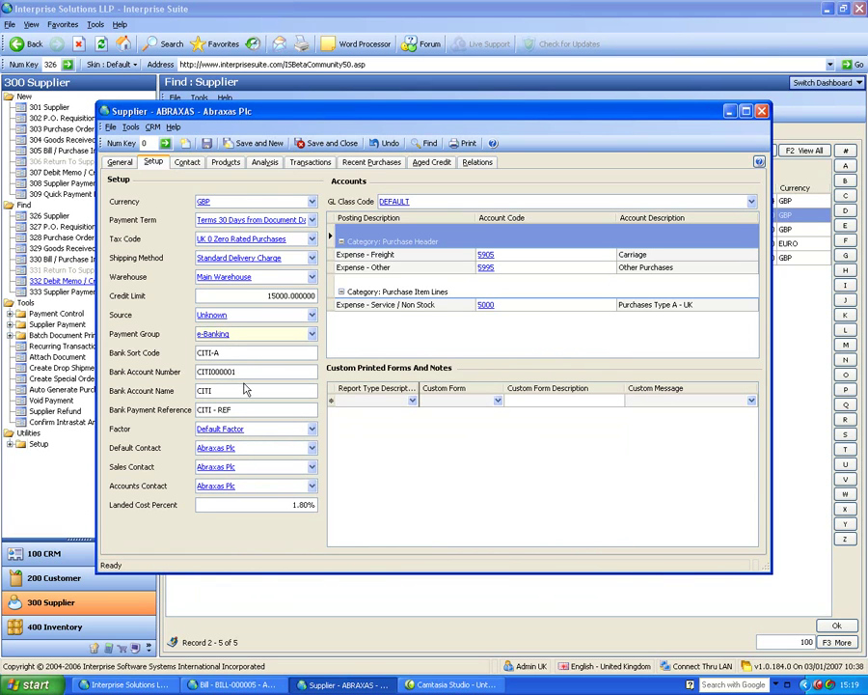
pyautogui.click(276, 434)
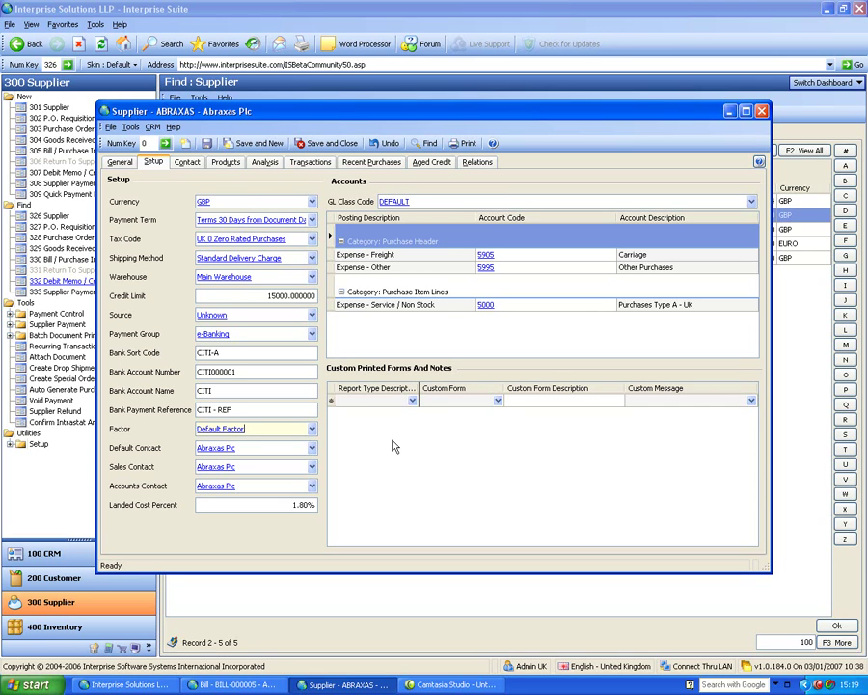
# Show Abraxas's promotional pricing with the 2.6 Intel Duo Processor at £15.00, lead time 0.
pyautogui.click(225, 166)
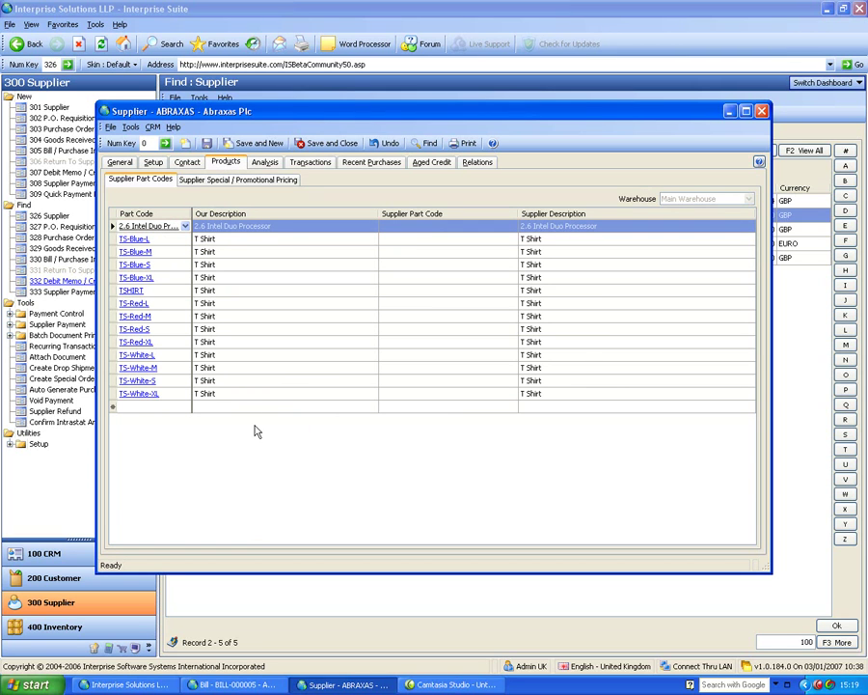
pyautogui.click(259, 182)
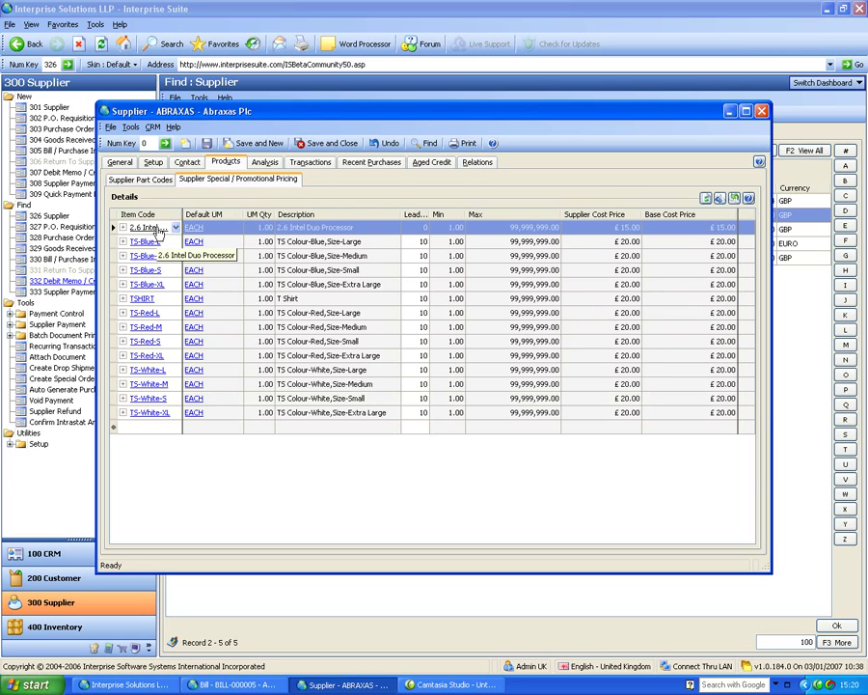
pyautogui.click(413, 227)
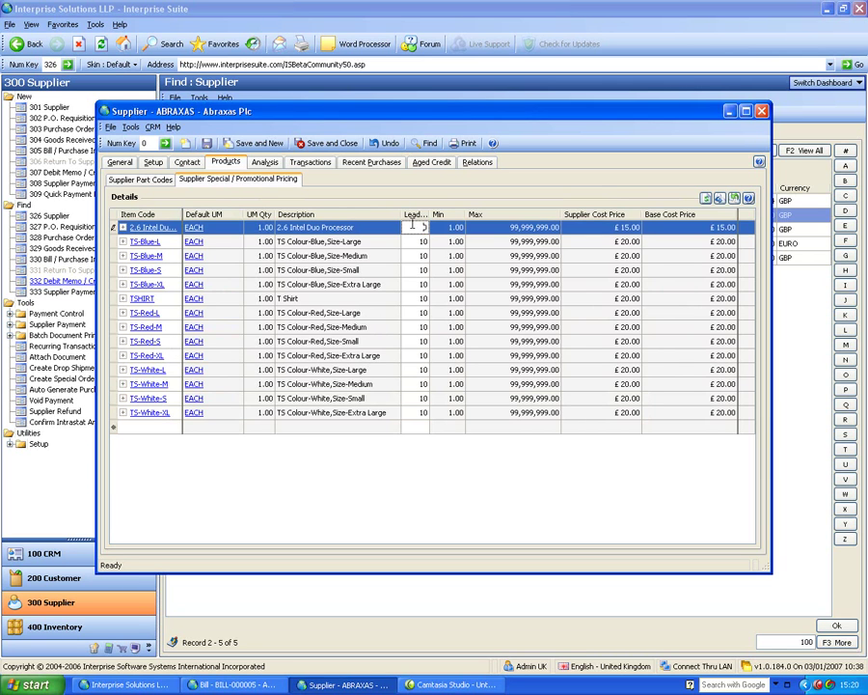
pyautogui.click(604, 227)
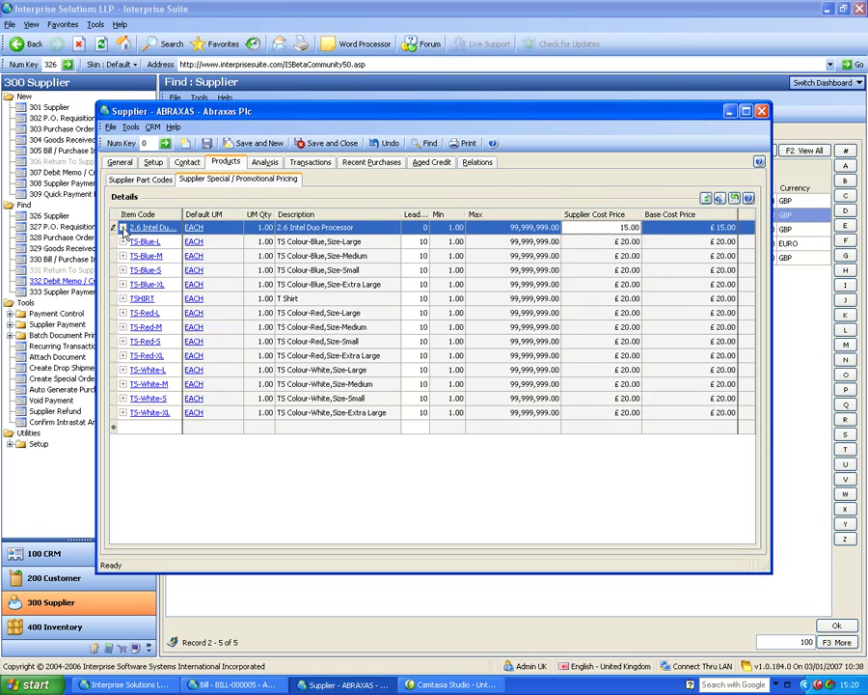
# Expand the processor's unit-of-measure details to check the EACH price breaks, then collapse them.
pyautogui.click(123, 228)
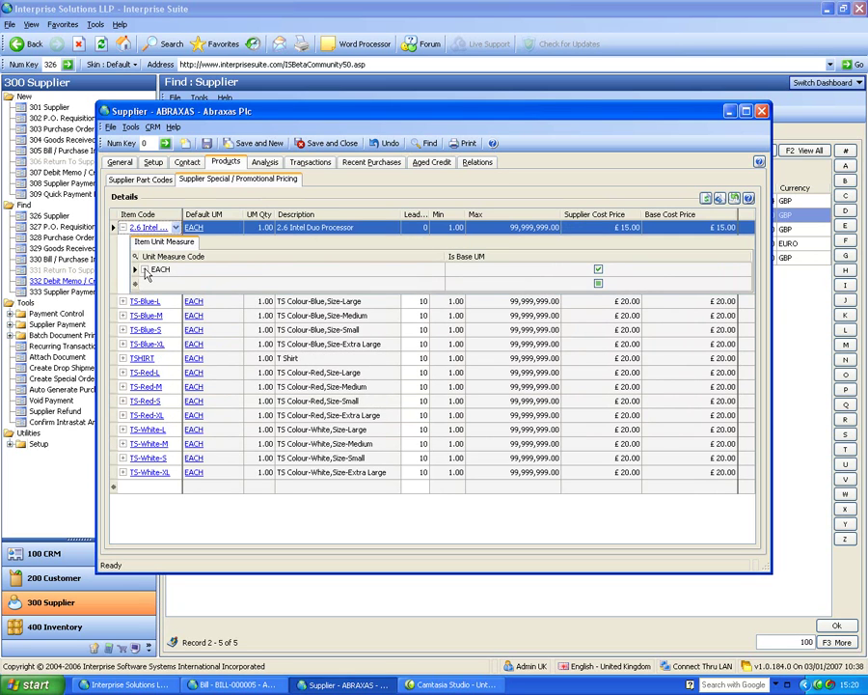
pyautogui.click(143, 270)
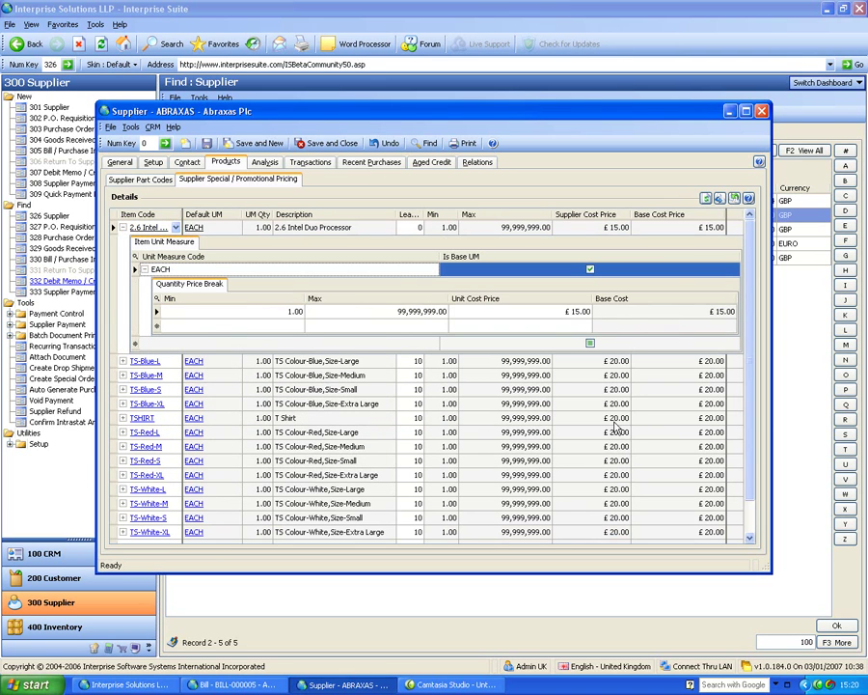
pyautogui.click(122, 228)
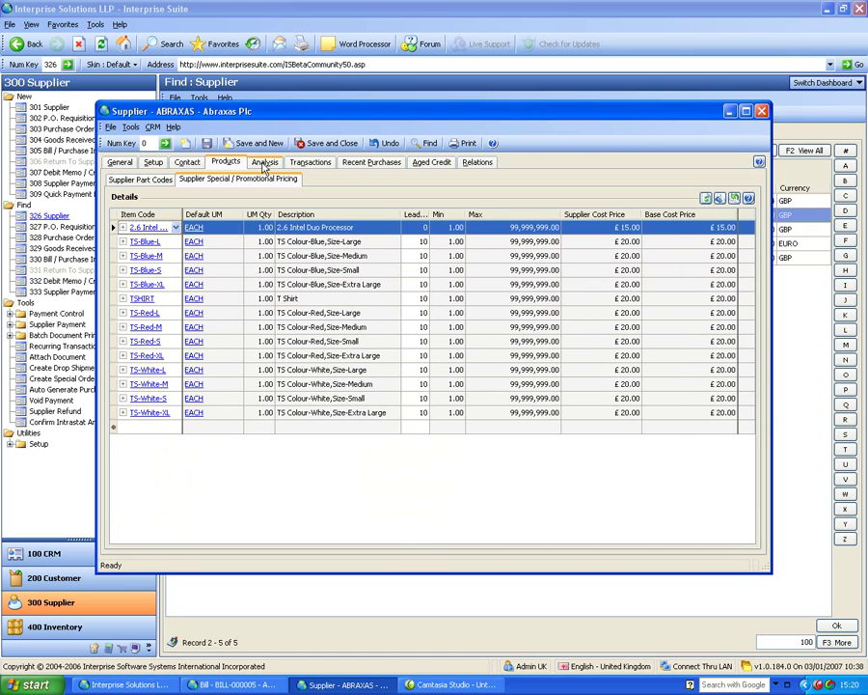
# Look over Abraxas's turnover, purchase orders and goods received.
pyautogui.click(263, 164)
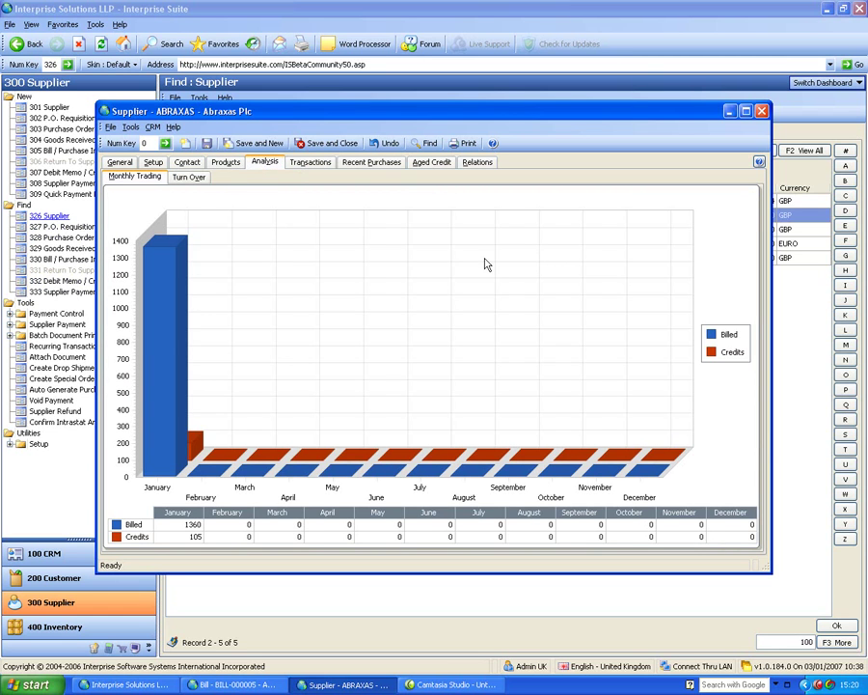
pyautogui.click(193, 177)
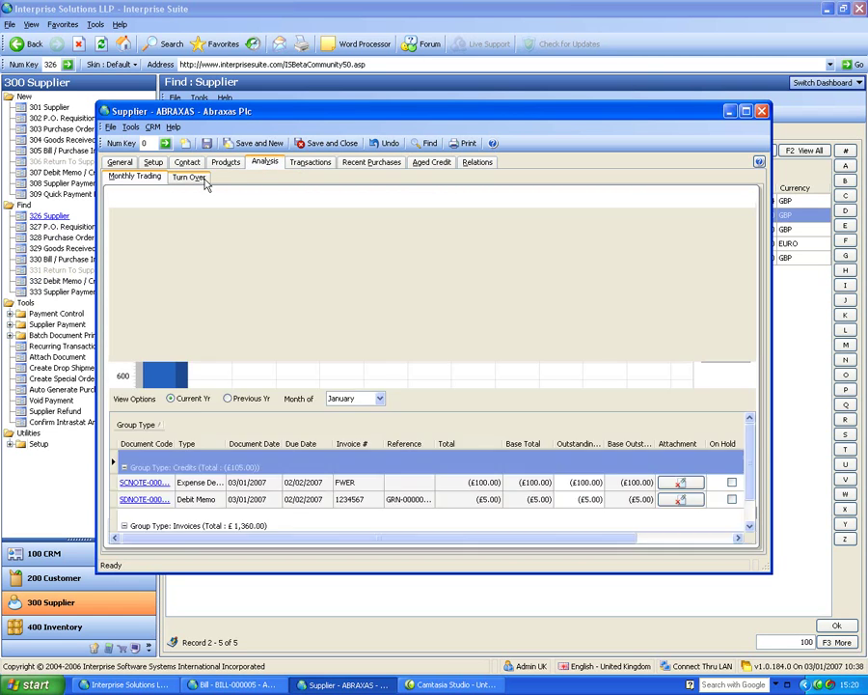
pyautogui.click(311, 162)
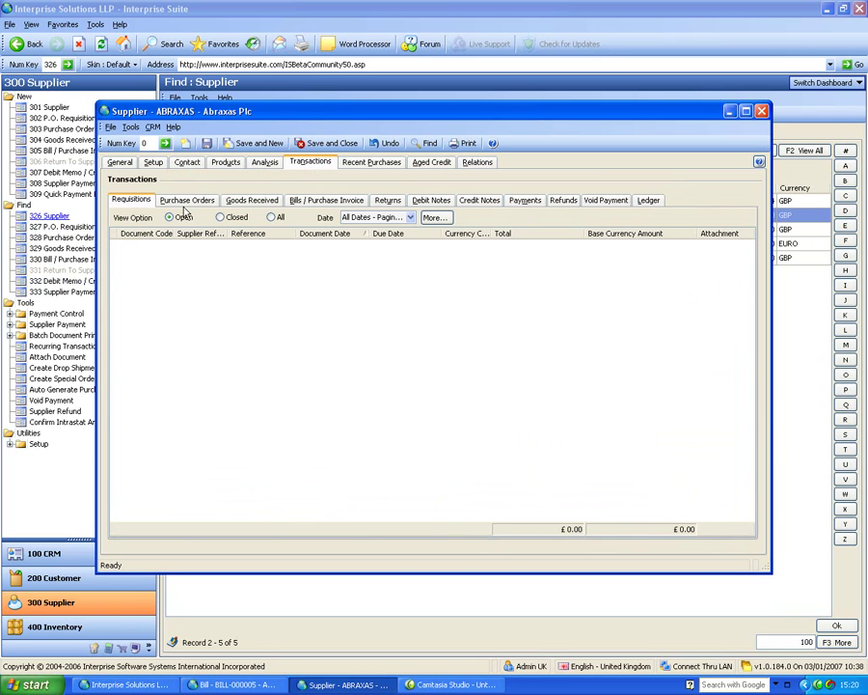
pyautogui.click(186, 202)
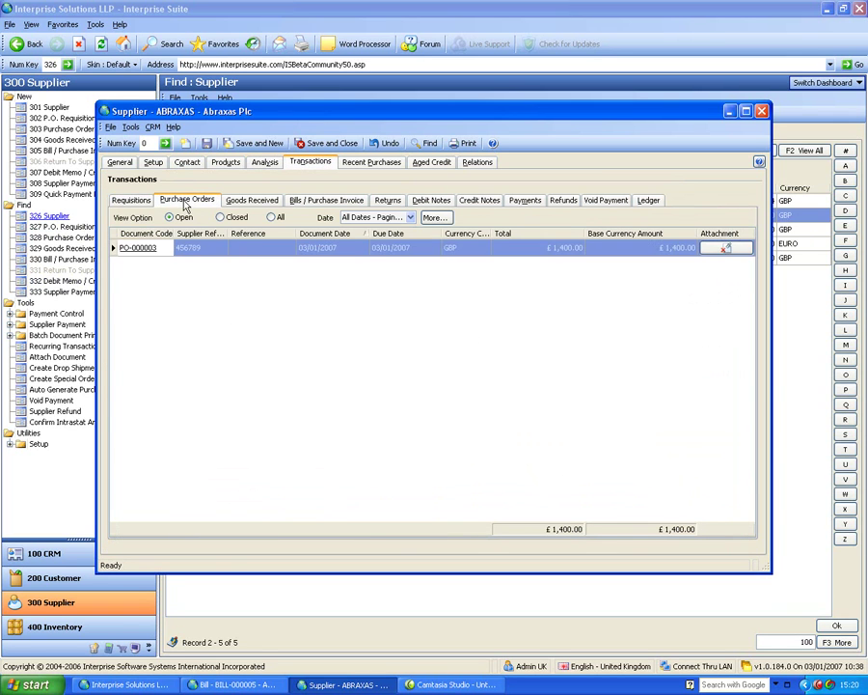
pyautogui.click(267, 202)
# View Abraxas's ledger with all entries, check the payment's allocation, then show Recent Purchases.
pyautogui.click(648, 201)
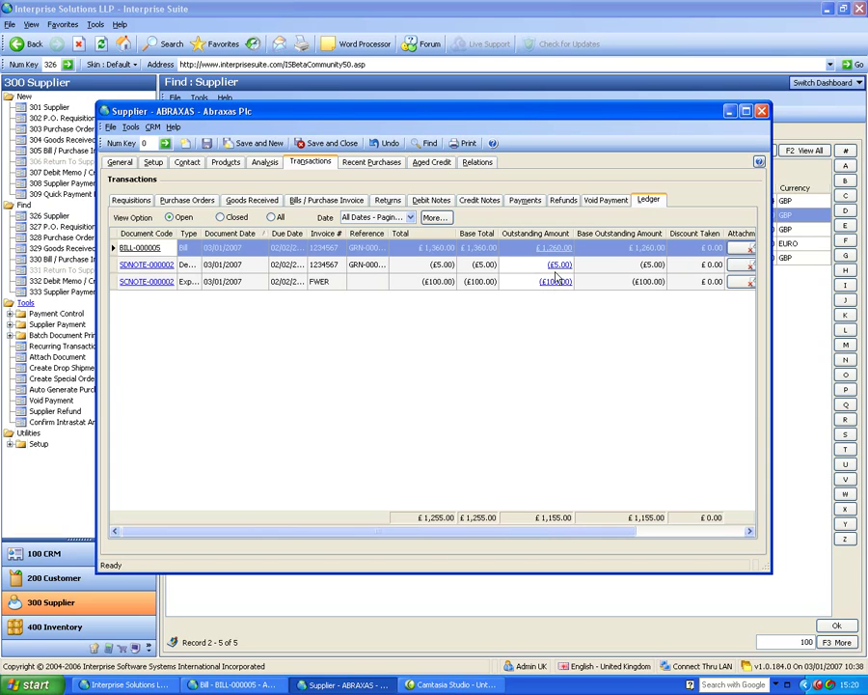
pyautogui.click(271, 217)
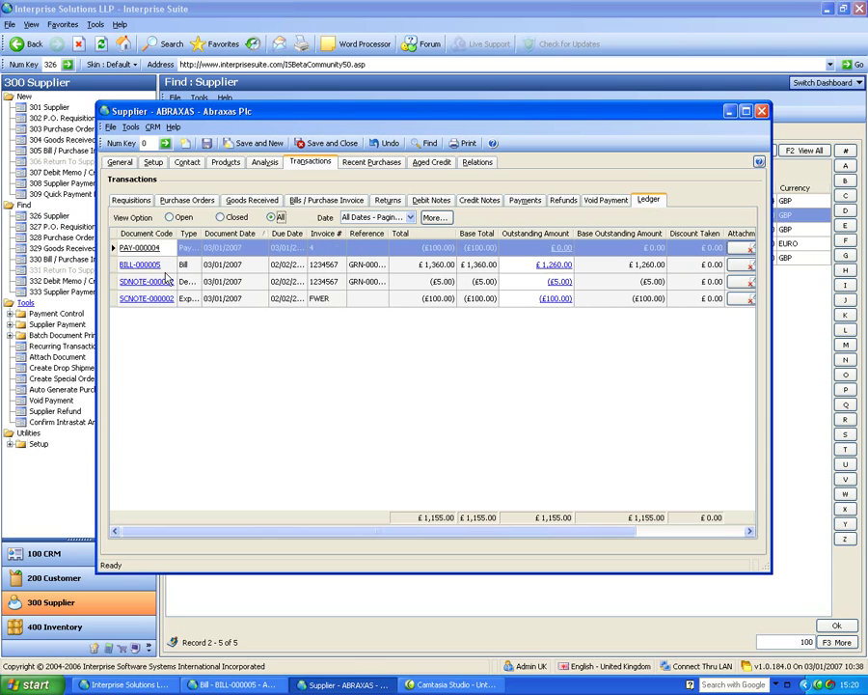
pyautogui.click(563, 249)
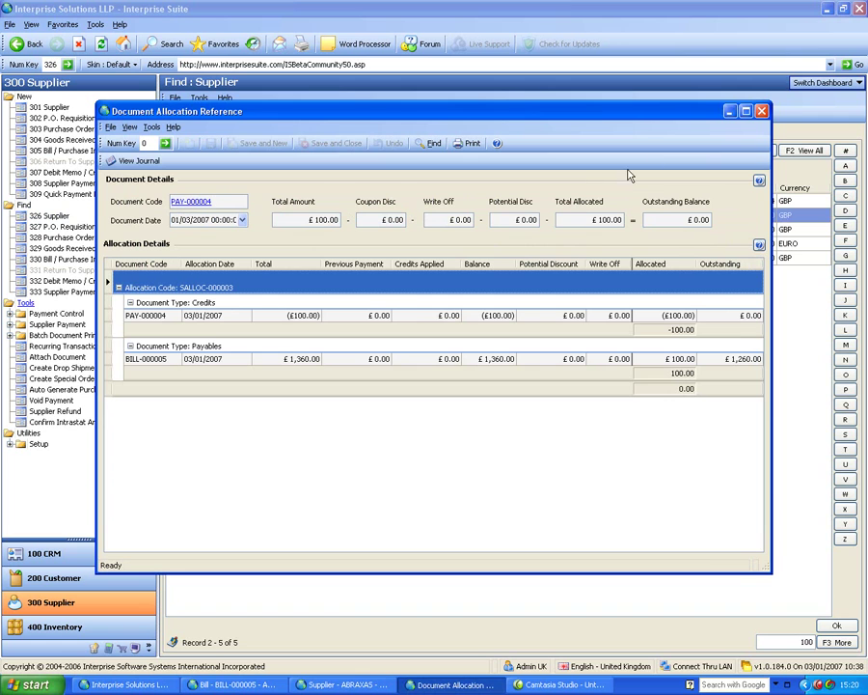
pyautogui.click(761, 111)
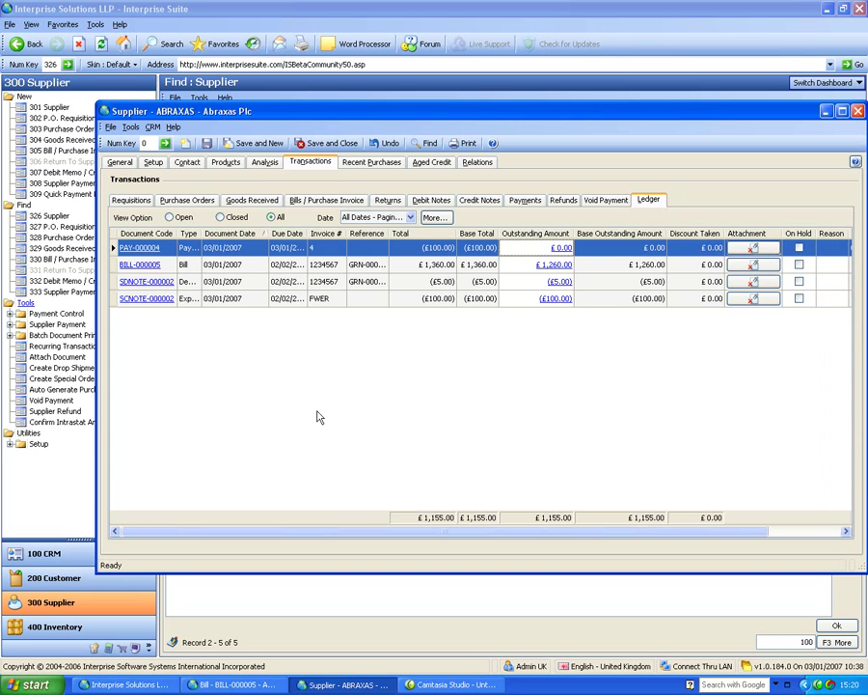
pyautogui.click(390, 165)
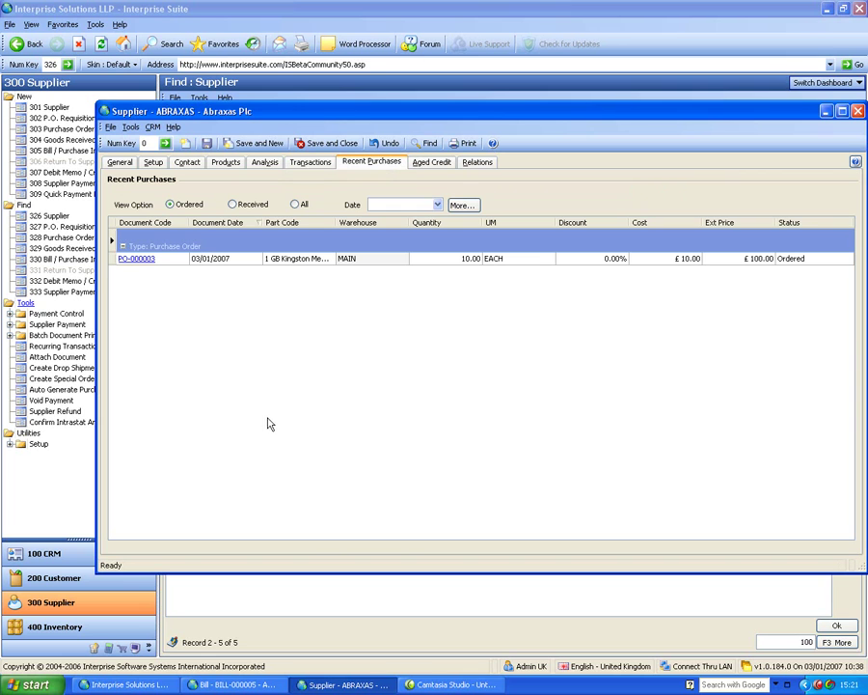
# Check Abraxas's aged credit, then expand the Tools > Payment Control reports.
pyautogui.click(422, 167)
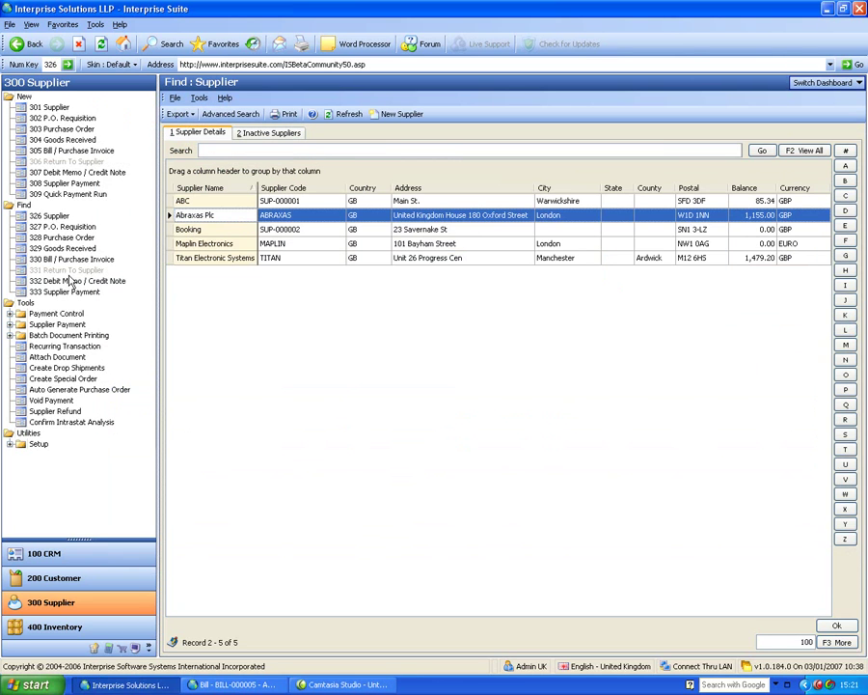
pyautogui.click(10, 313)
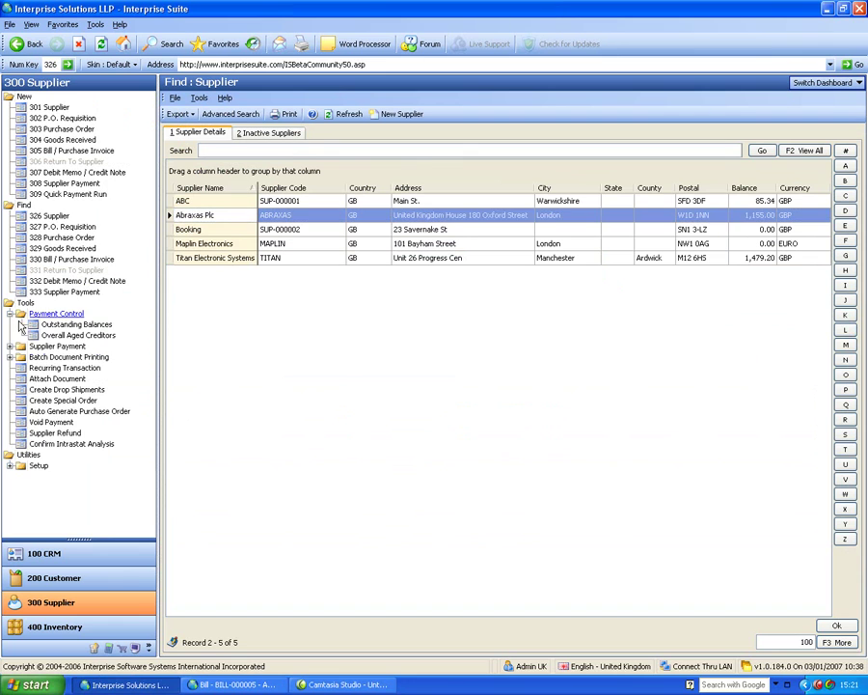
# View Overall Aged Creditors by Document Date in 14-day brackets, then close it and collapse Payment Control.
pyautogui.click(83, 335)
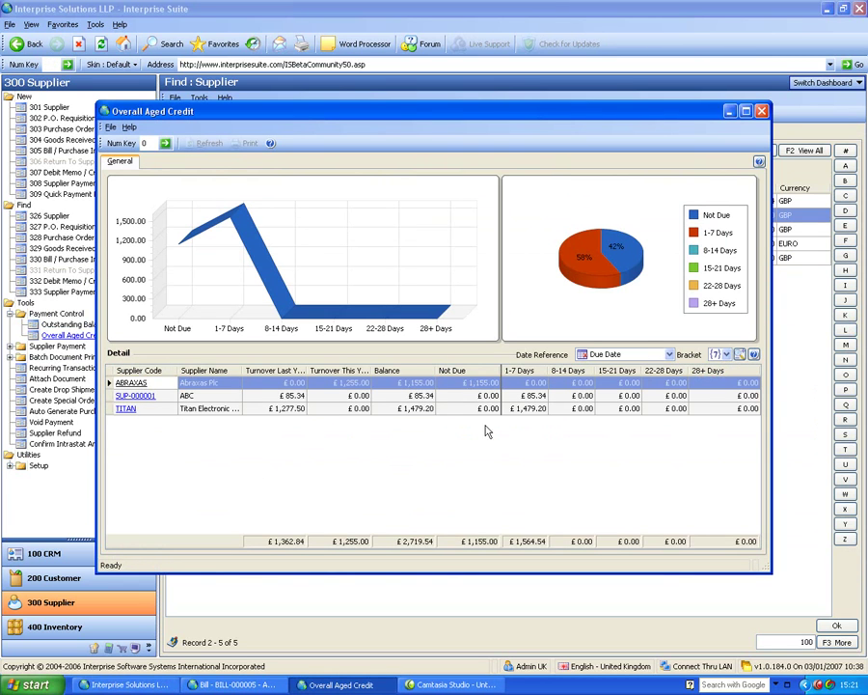
pyautogui.click(668, 354)
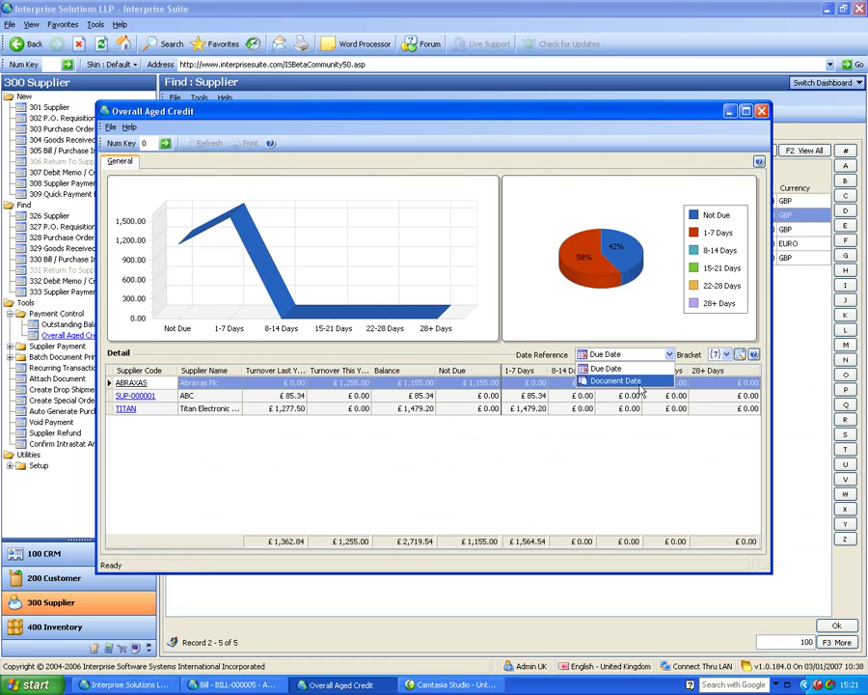
pyautogui.click(666, 381)
pyautogui.click(717, 357)
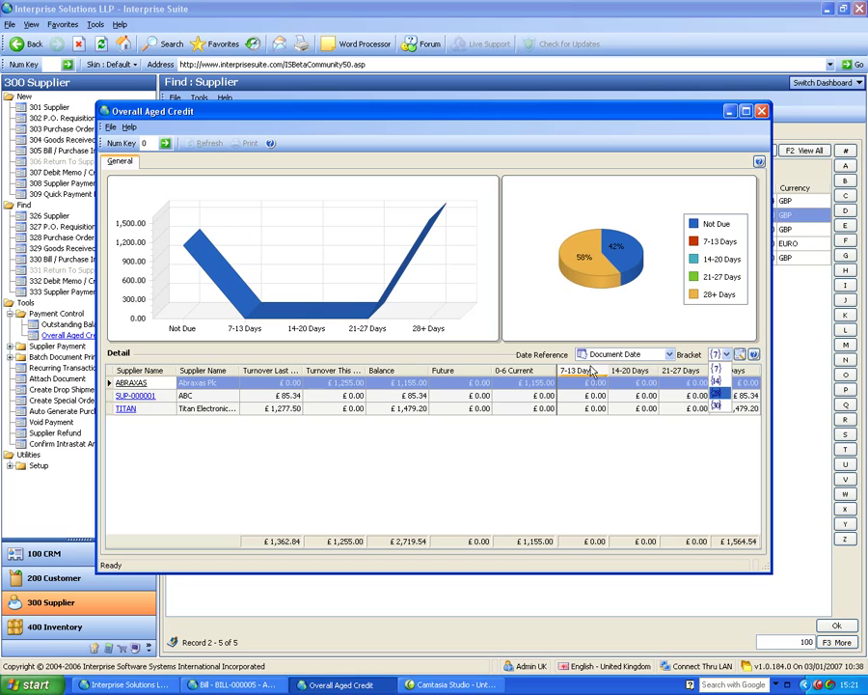
pyautogui.click(716, 382)
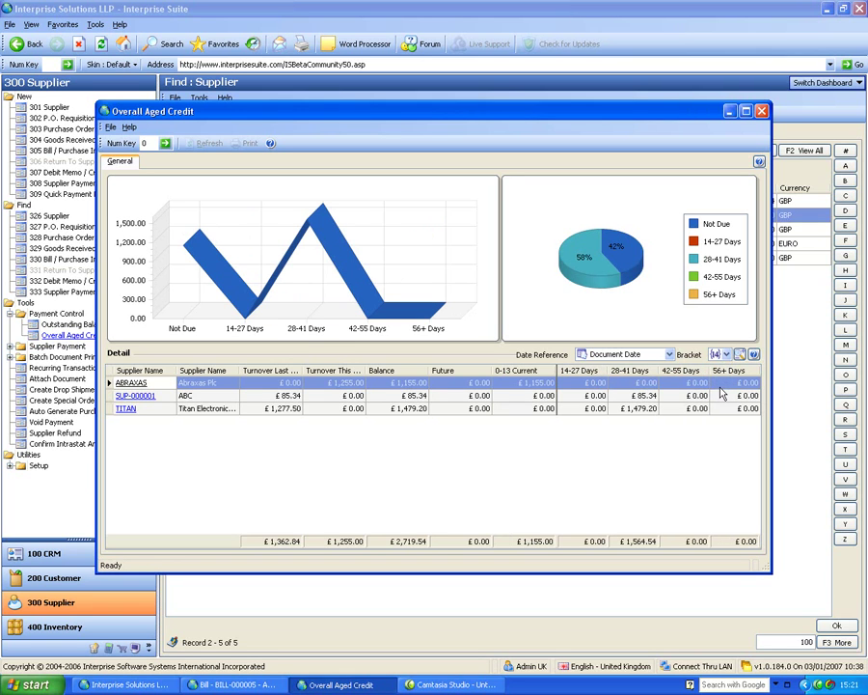
pyautogui.click(762, 112)
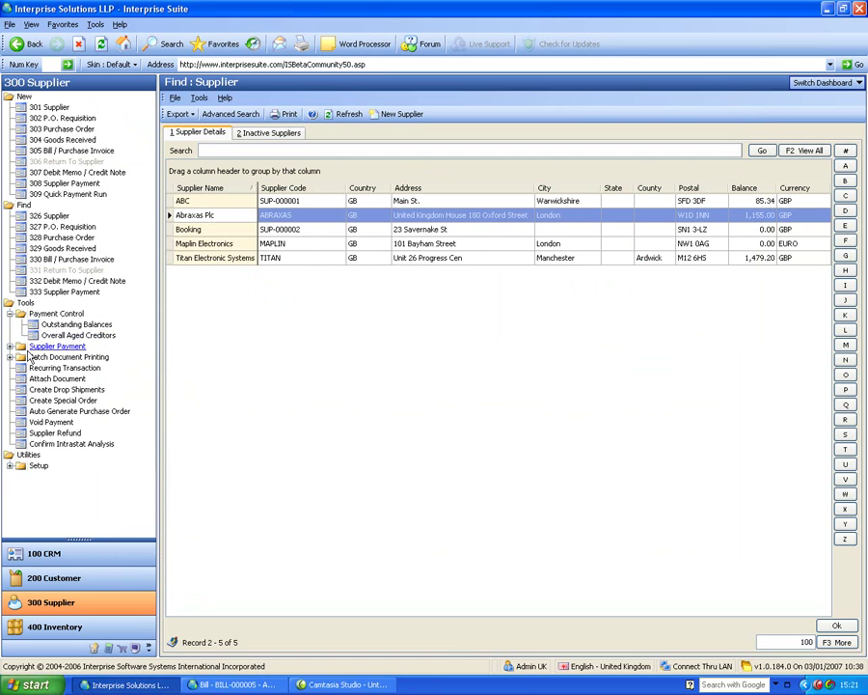
pyautogui.click(10, 314)
# Start a GBP payment run from Bank Account 1, deleting old unprocessed runs, up to the Bills page.
pyautogui.click(9, 325)
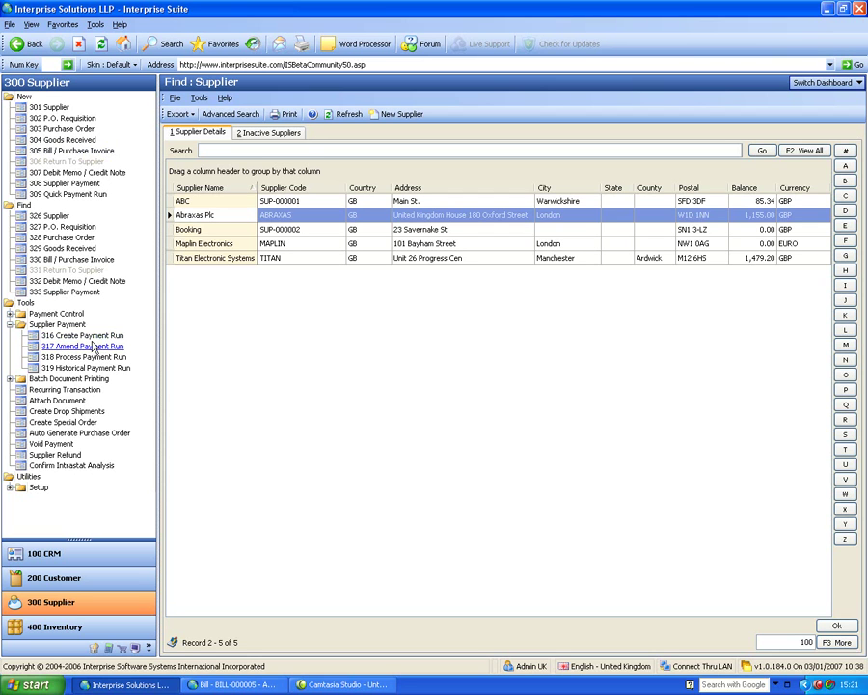
pyautogui.click(91, 335)
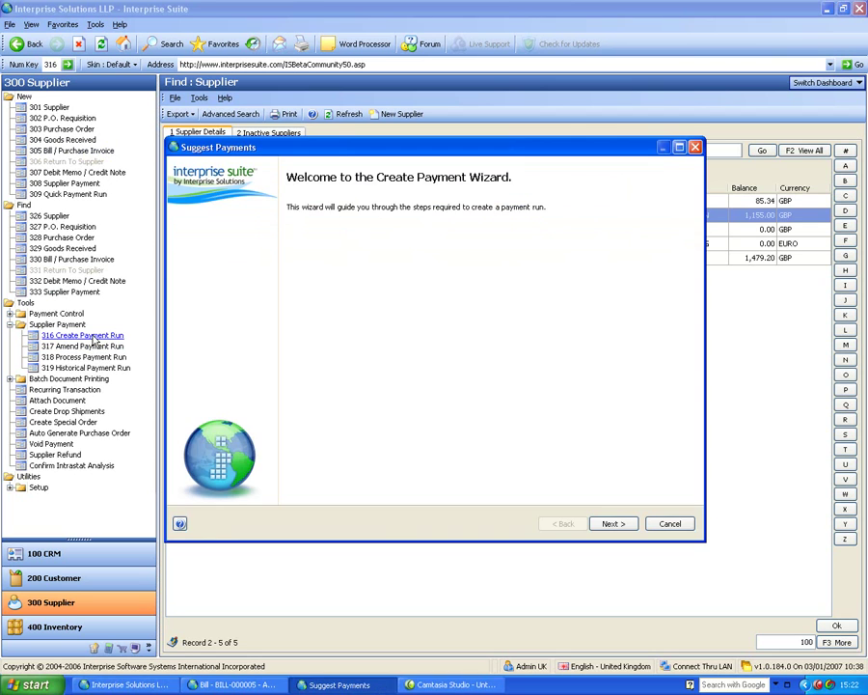
pyautogui.click(627, 526)
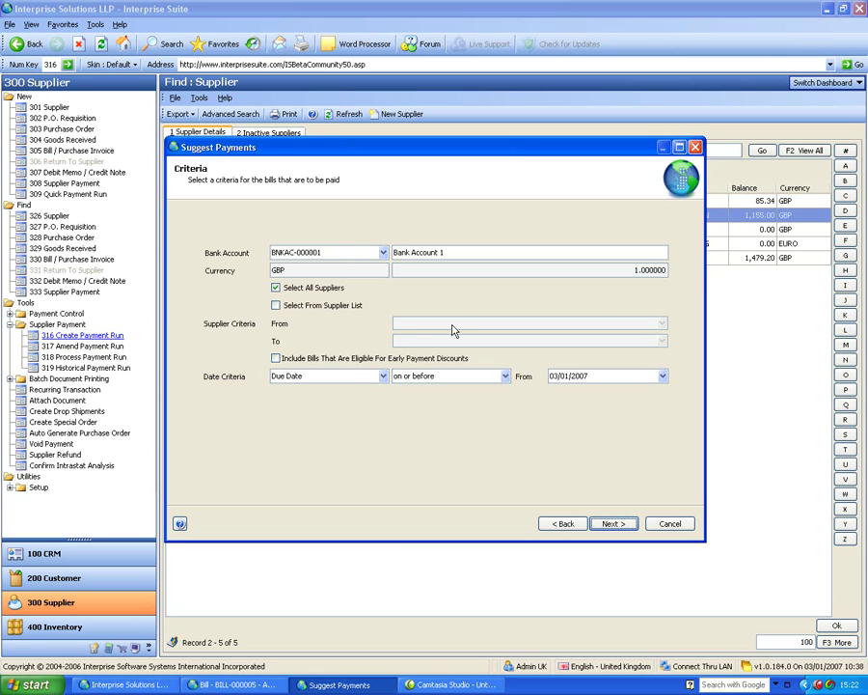
pyautogui.click(623, 523)
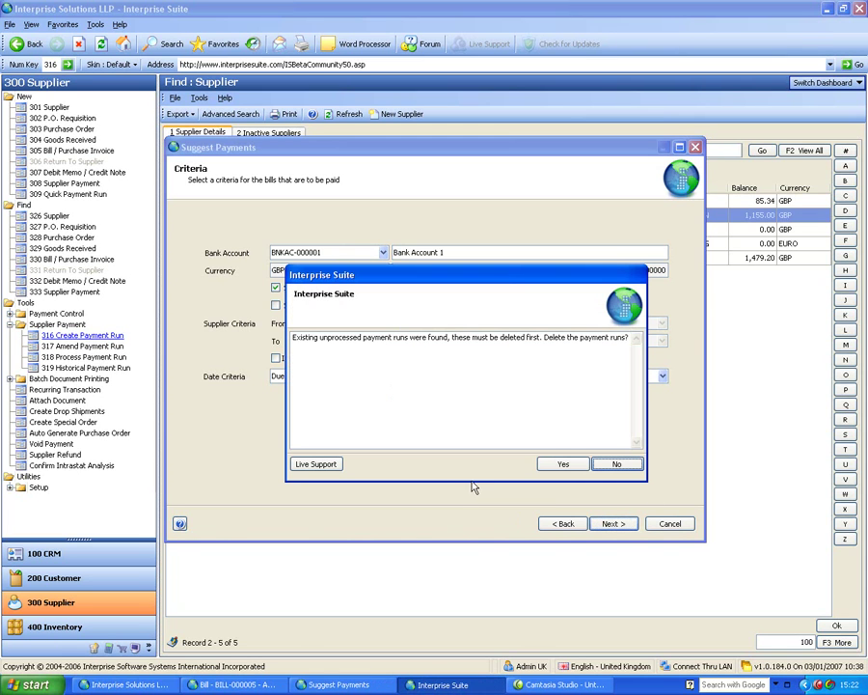
pyautogui.click(568, 463)
pyautogui.click(565, 465)
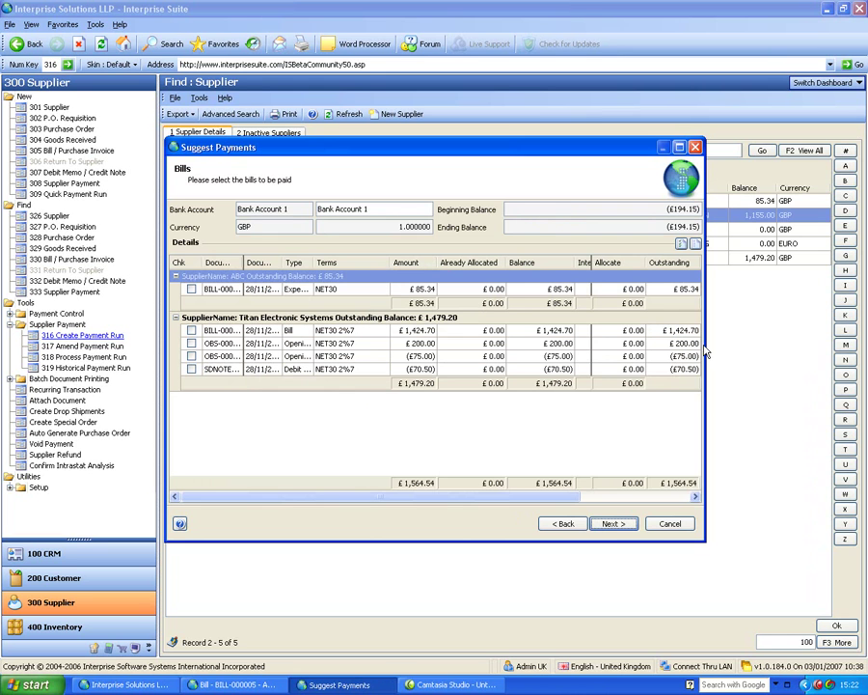
# Widen the payment wizard to show all columns and close the open bill window.
pyautogui.moveTo(706, 342); pyautogui.dragTo(853, 309)
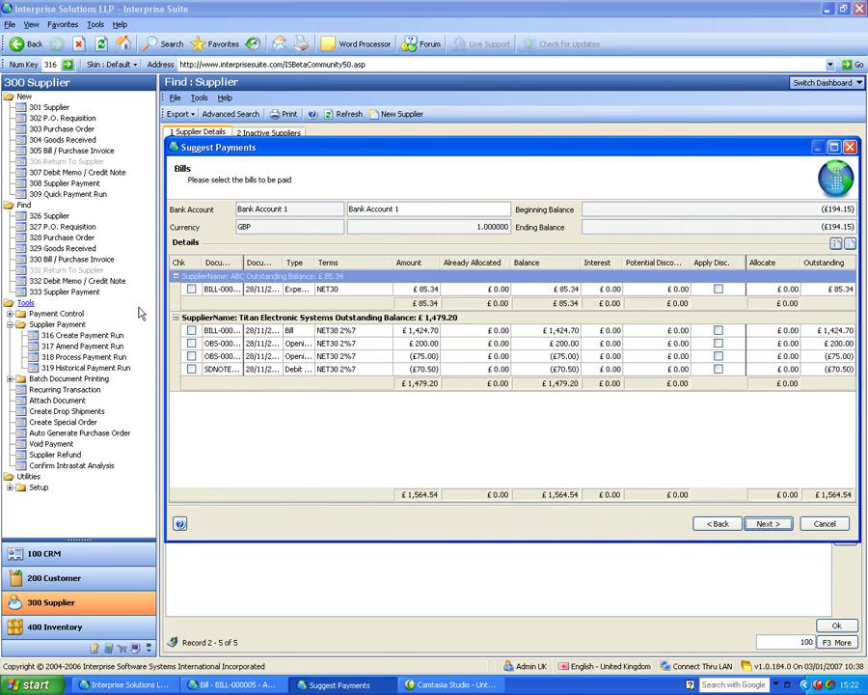
pyautogui.click(167, 300)
pyautogui.click(232, 684)
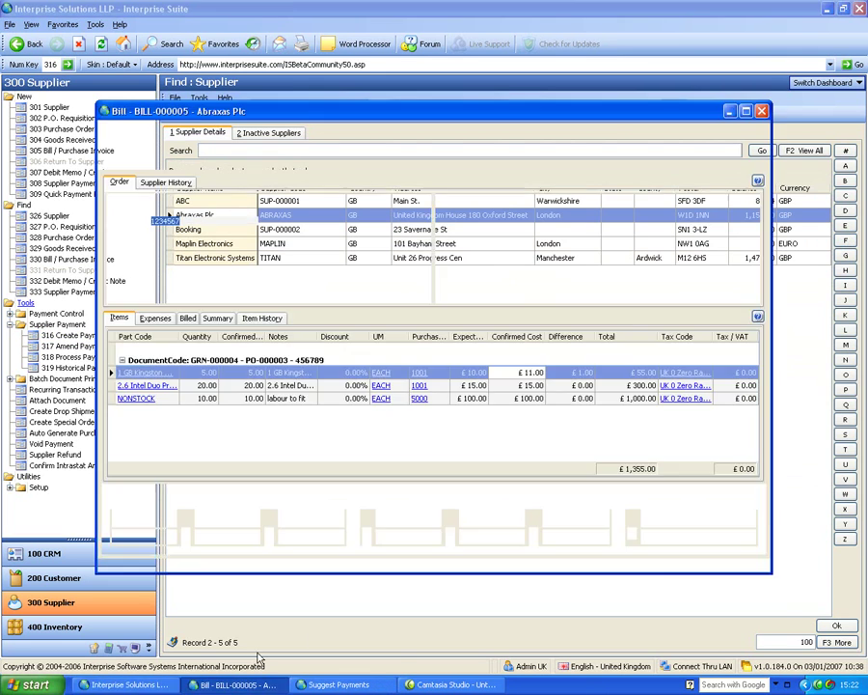
pyautogui.click(386, 691)
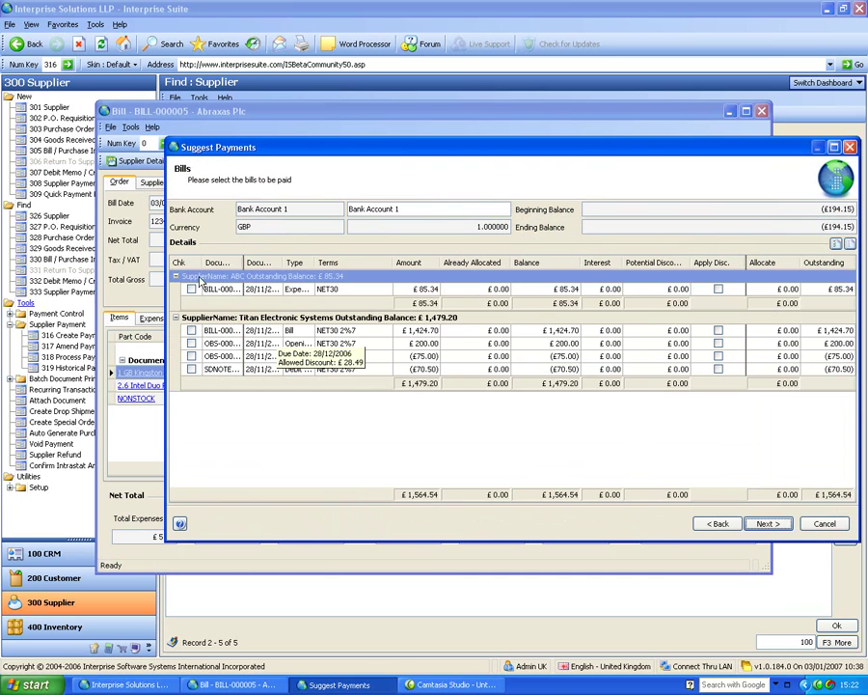
pyautogui.moveTo(151, 241); pyautogui.dragTo(17, 241)
pyautogui.click(761, 111)
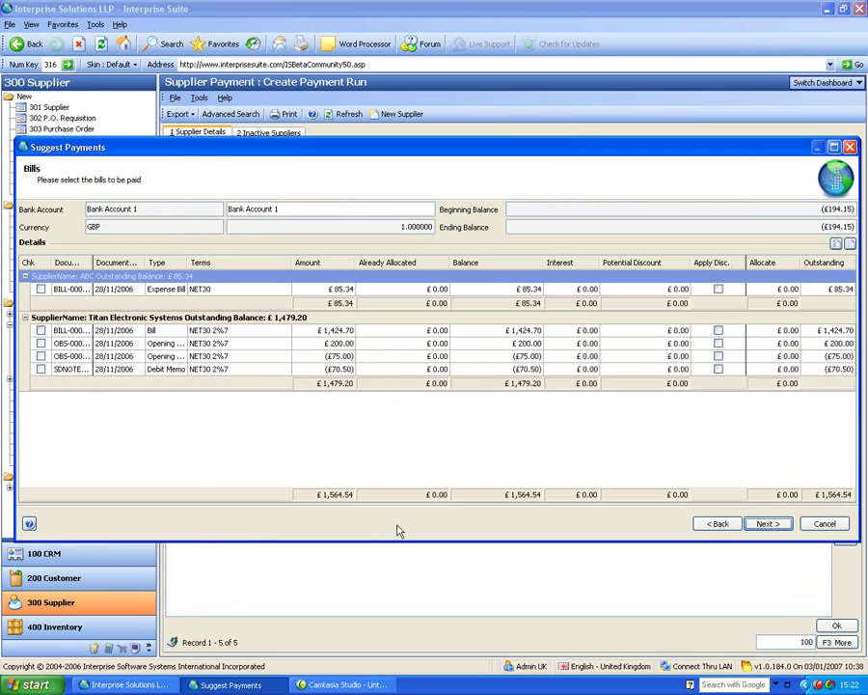
# Include ABC's bill and Titan's BILL and OBS documents, take the £4.00 discount, and finish.
pyautogui.click(40, 288)
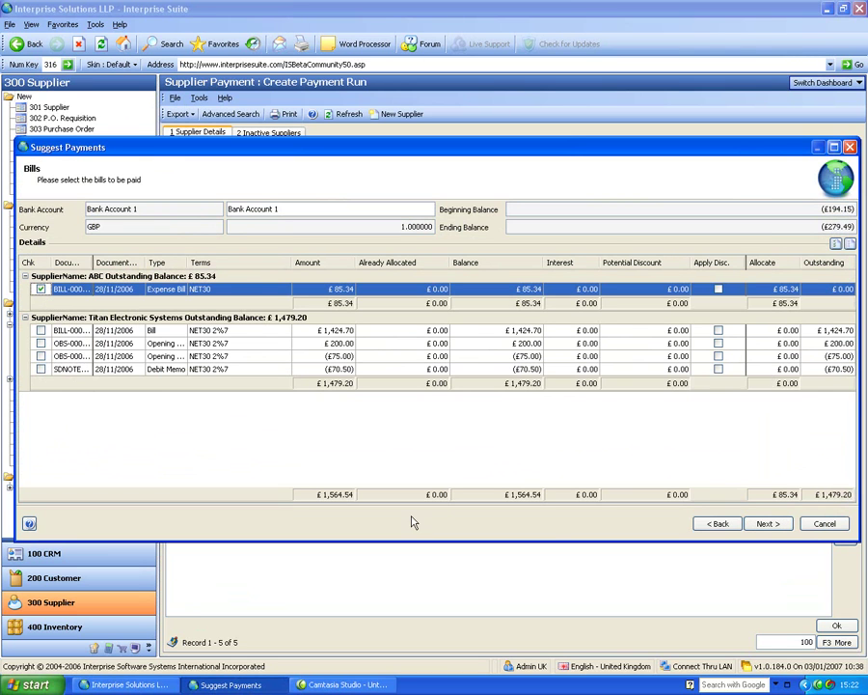
pyautogui.click(40, 331)
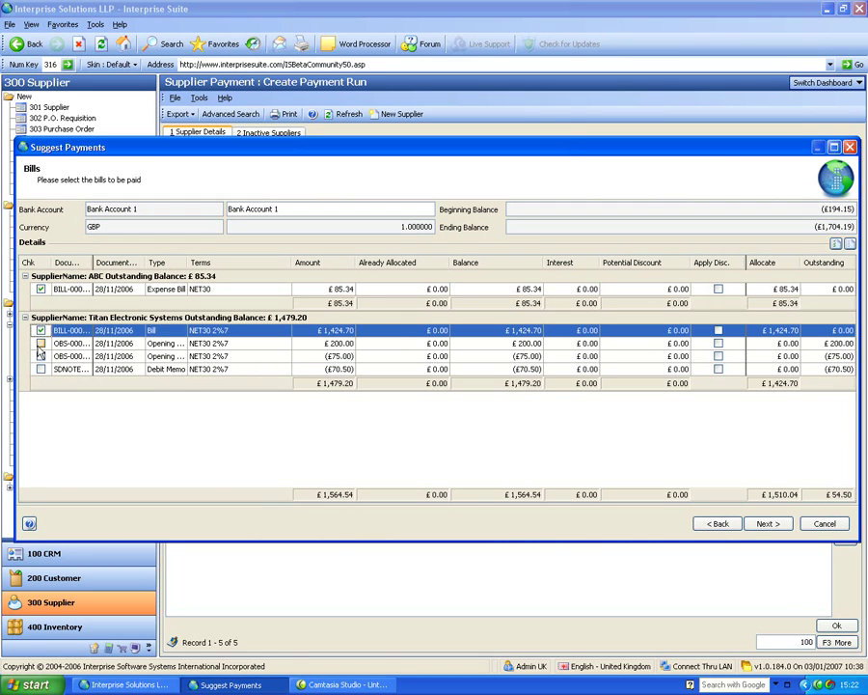
pyautogui.click(41, 344)
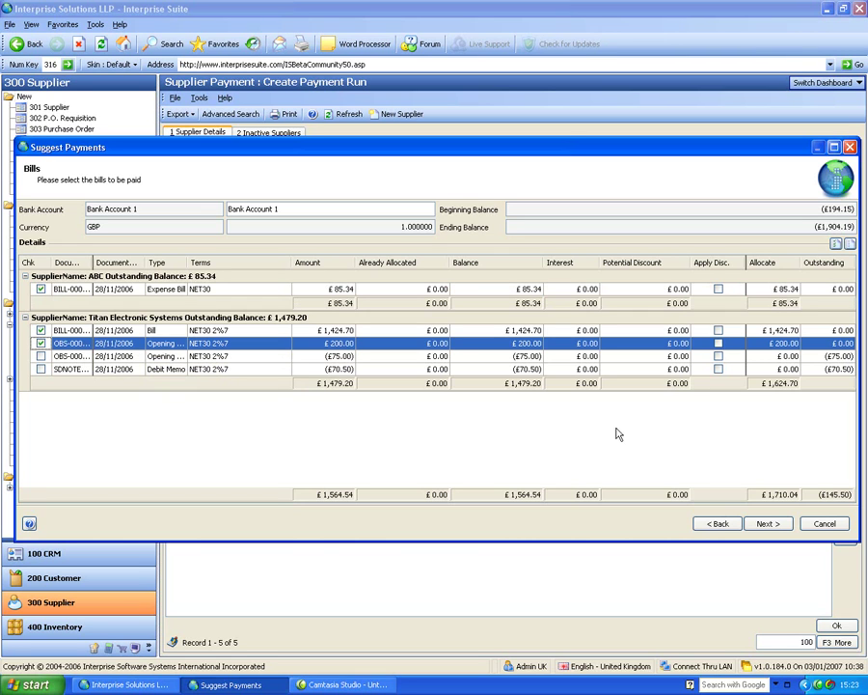
pyautogui.click(718, 343)
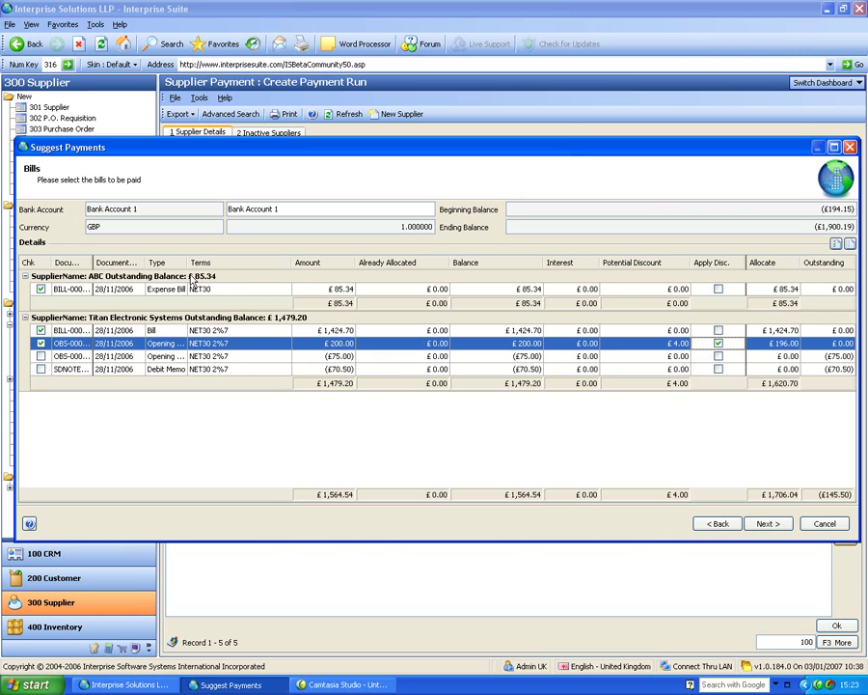
pyautogui.click(769, 525)
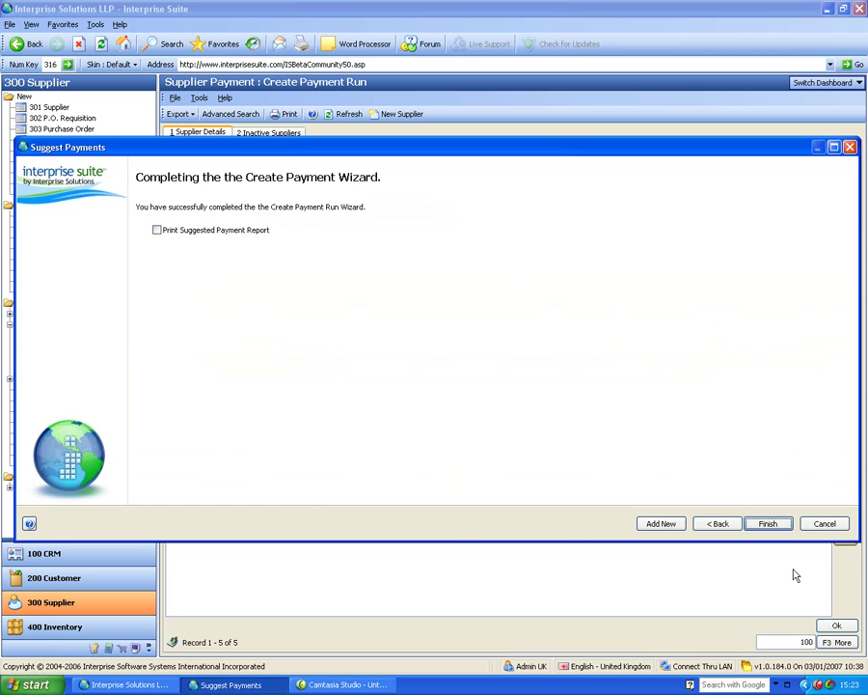
pyautogui.click(768, 524)
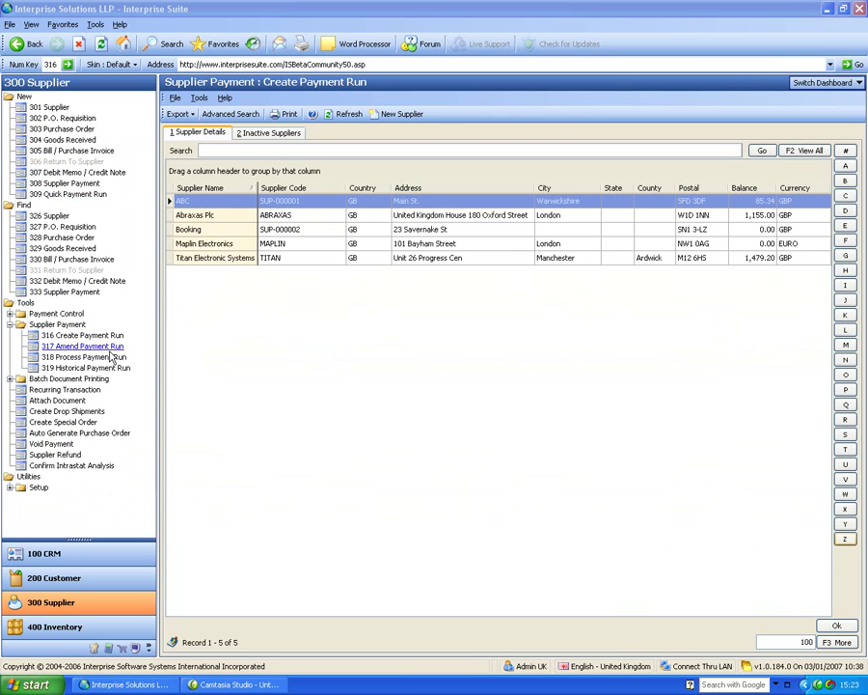
# Open the payment run with Titan's BILL-000001 and OBS-000001 ticked, allocating £1,620.70.
pyautogui.click(110, 346)
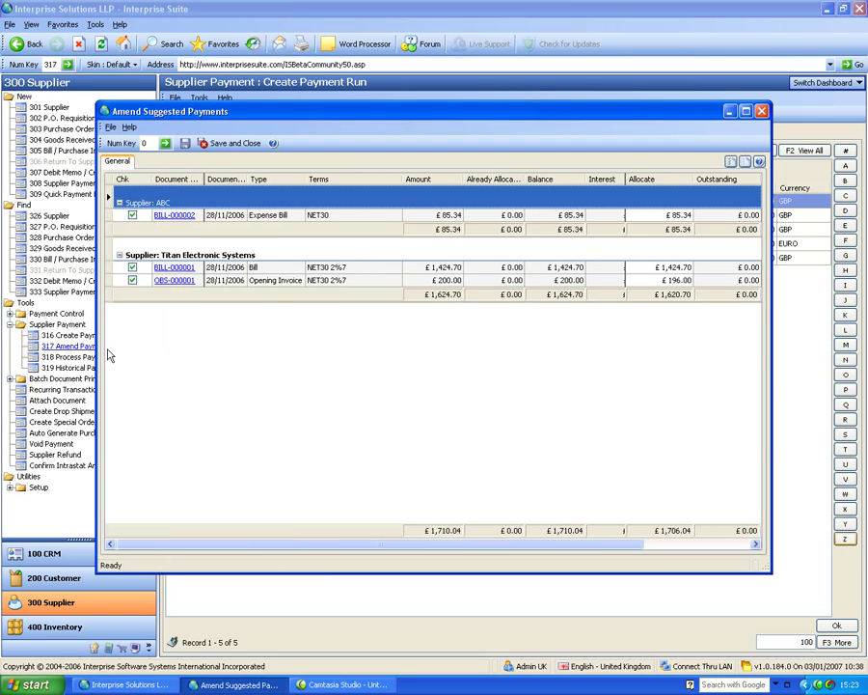
pyautogui.click(763, 111)
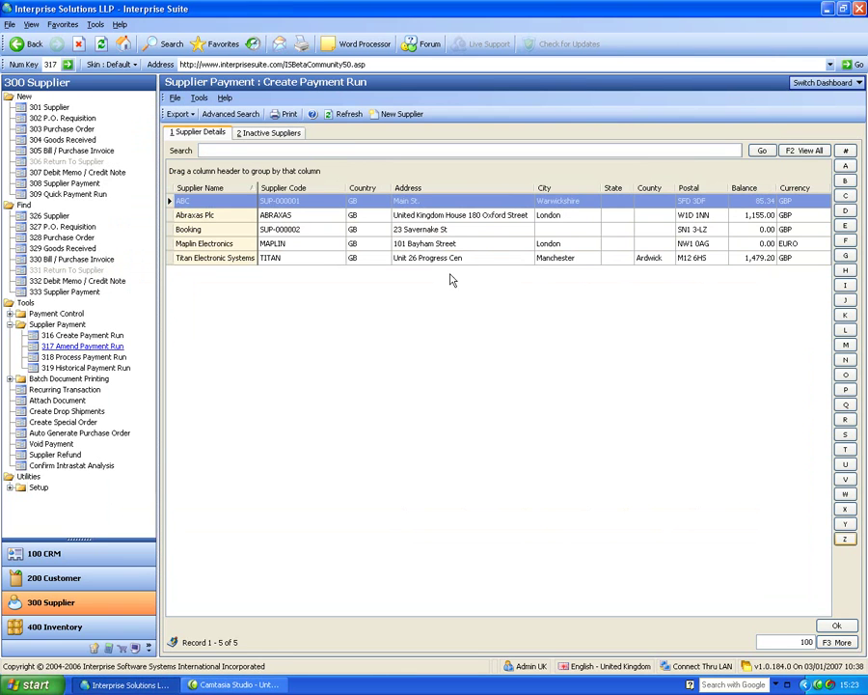
pyautogui.click(103, 358)
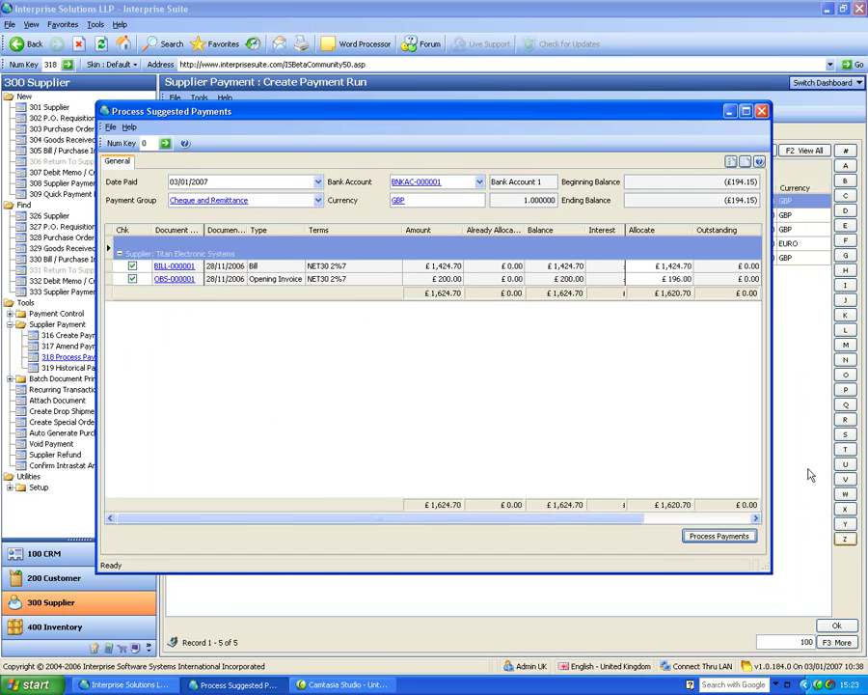
# Process Titan's payment with starting cheque number 5 and print the cheque and remittance to preview.
pyautogui.click(731, 539)
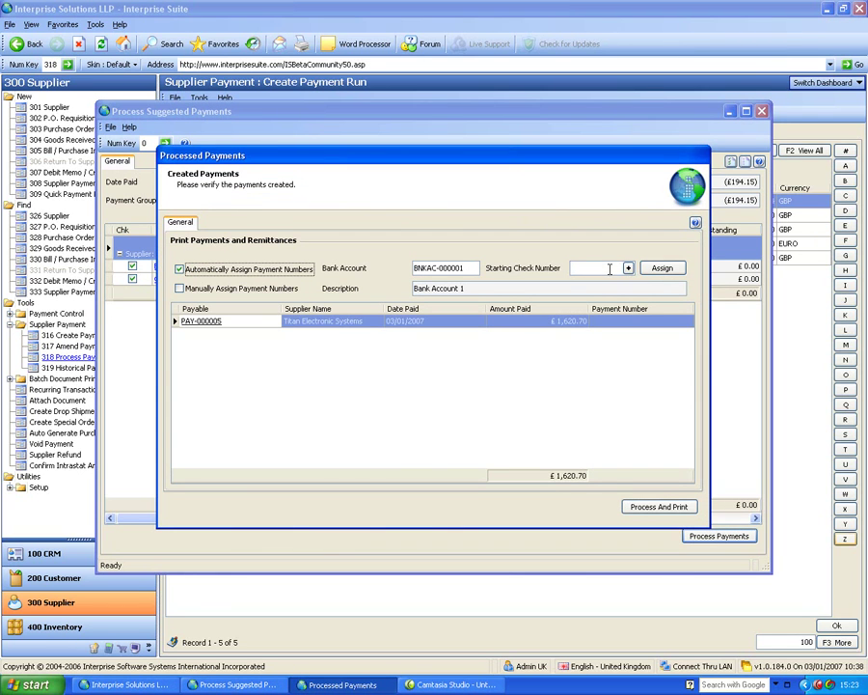
pyautogui.click(627, 268)
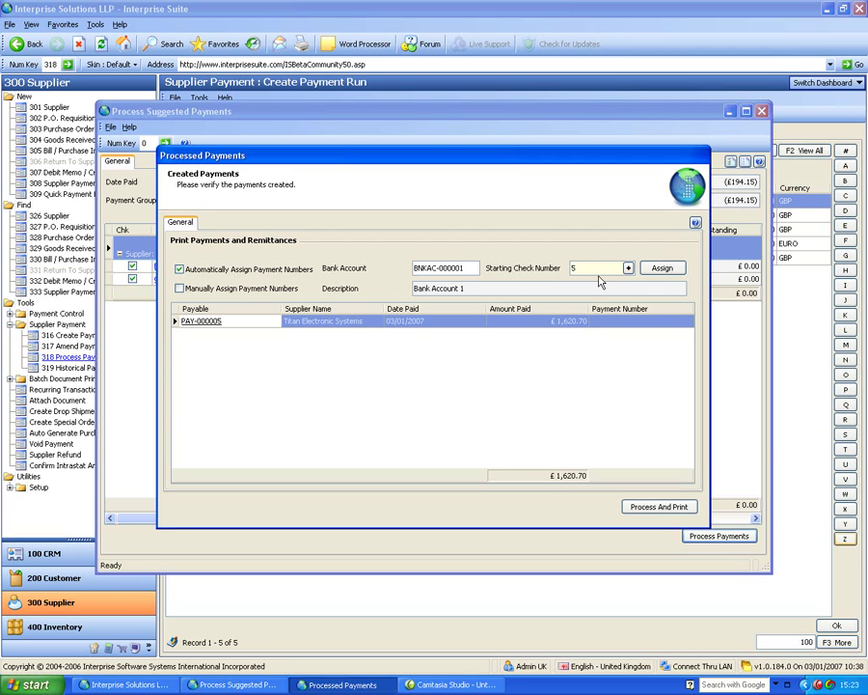
pyautogui.click(666, 268)
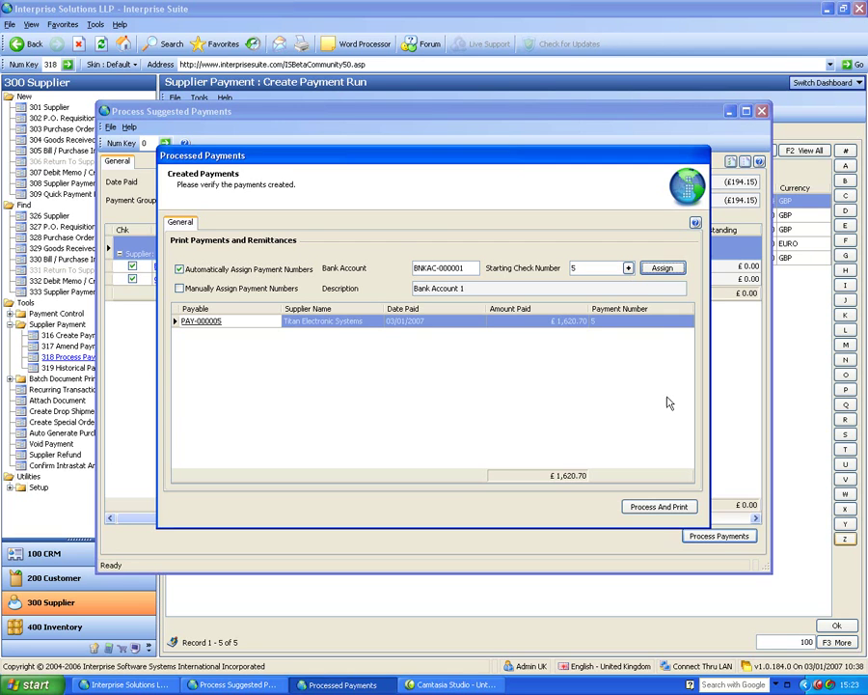
pyautogui.click(666, 506)
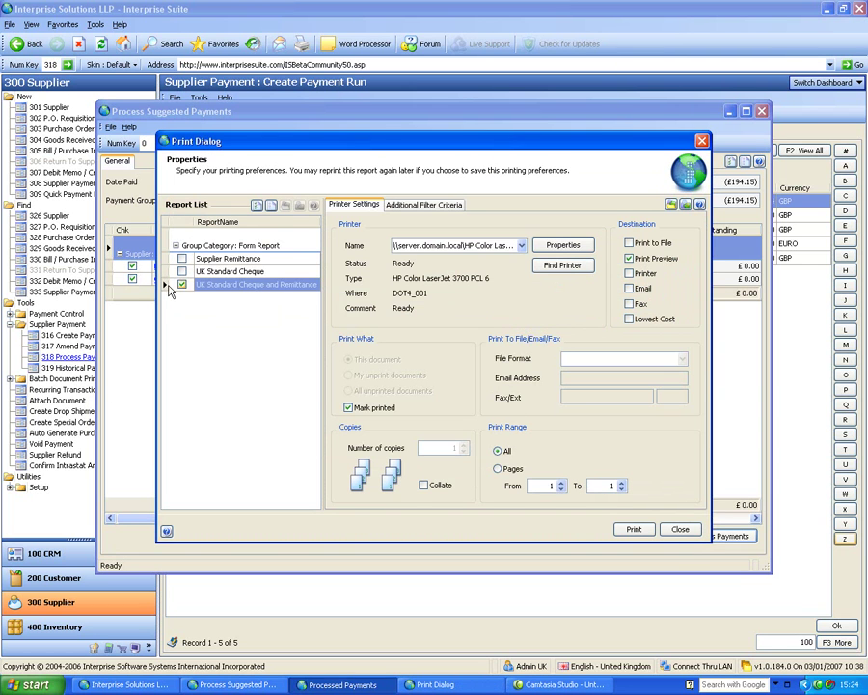
pyautogui.click(632, 530)
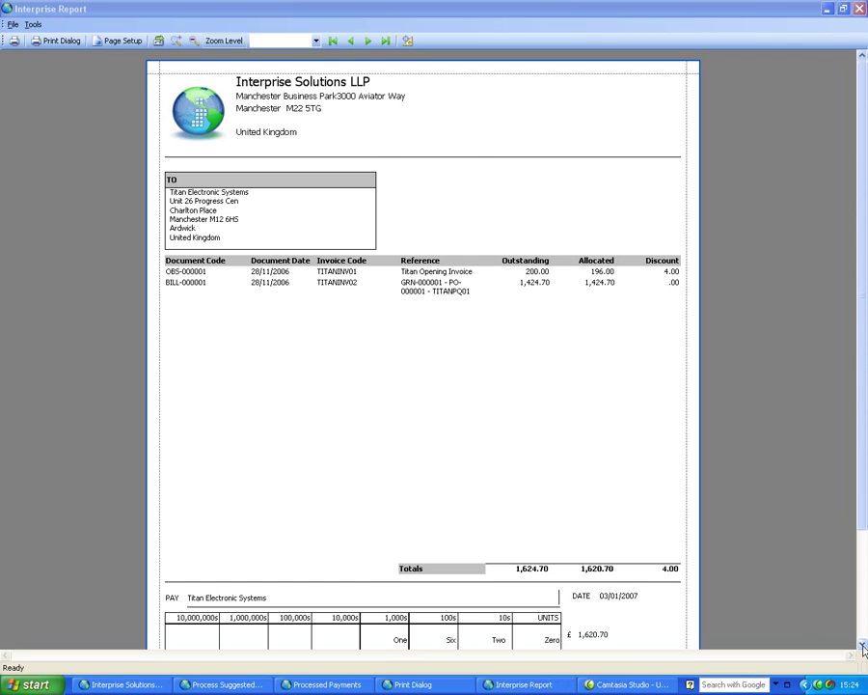
# Scroll through the £1,620.70 cheque and remittance preview, then close it and the Print Dialog.
pyautogui.scroll(-3, 599, 448)
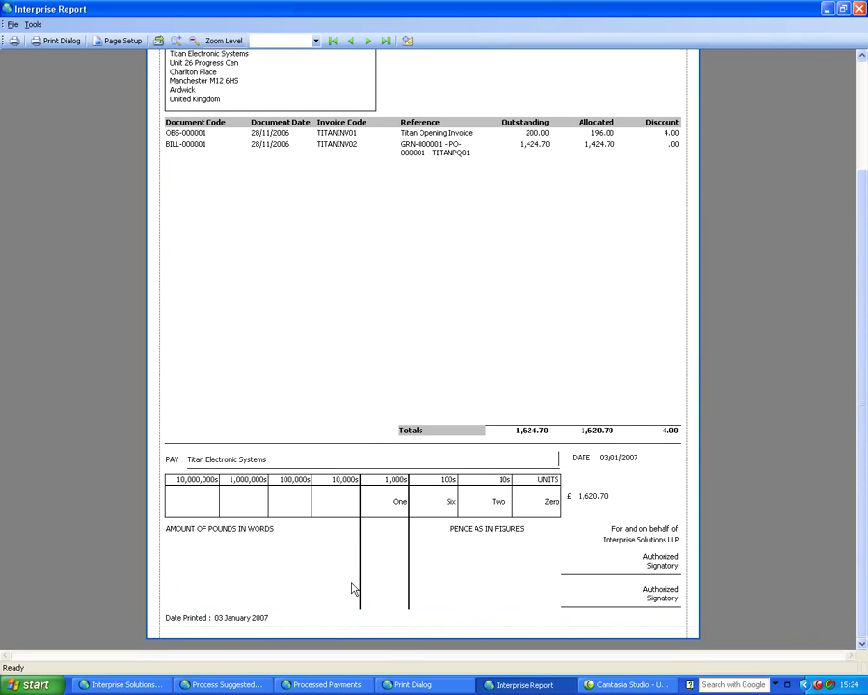
pyautogui.click(864, 65)
pyautogui.click(858, 8)
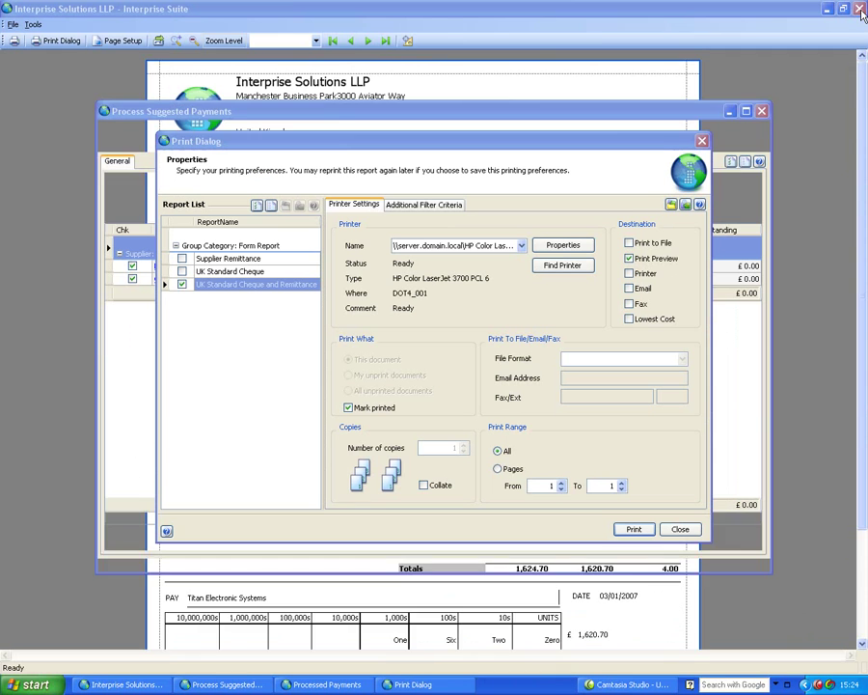
pyautogui.click(680, 530)
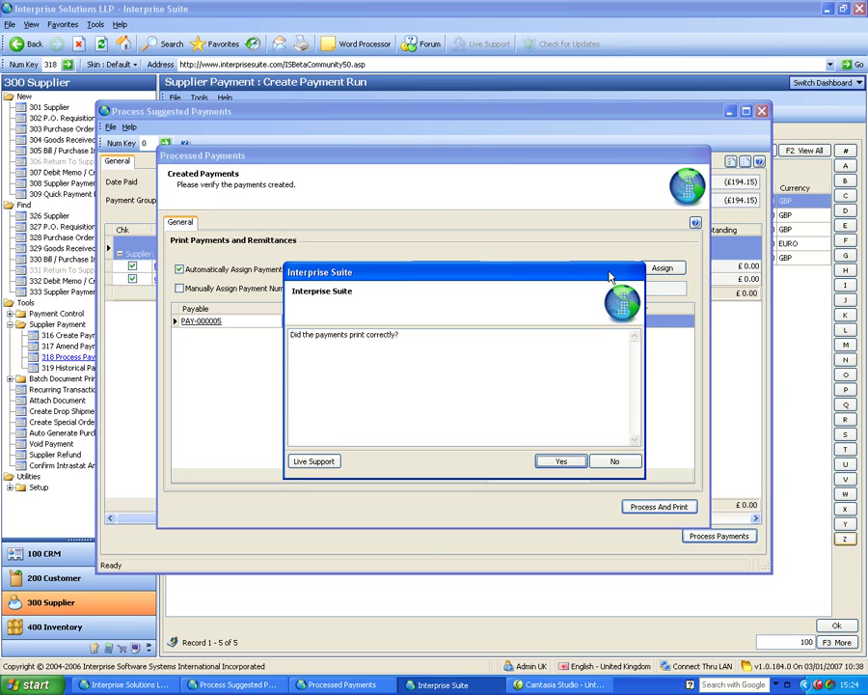
# Confirm the Titan payment printed correctly and reopen 318 Process Payment Run.
pyautogui.click(561, 461)
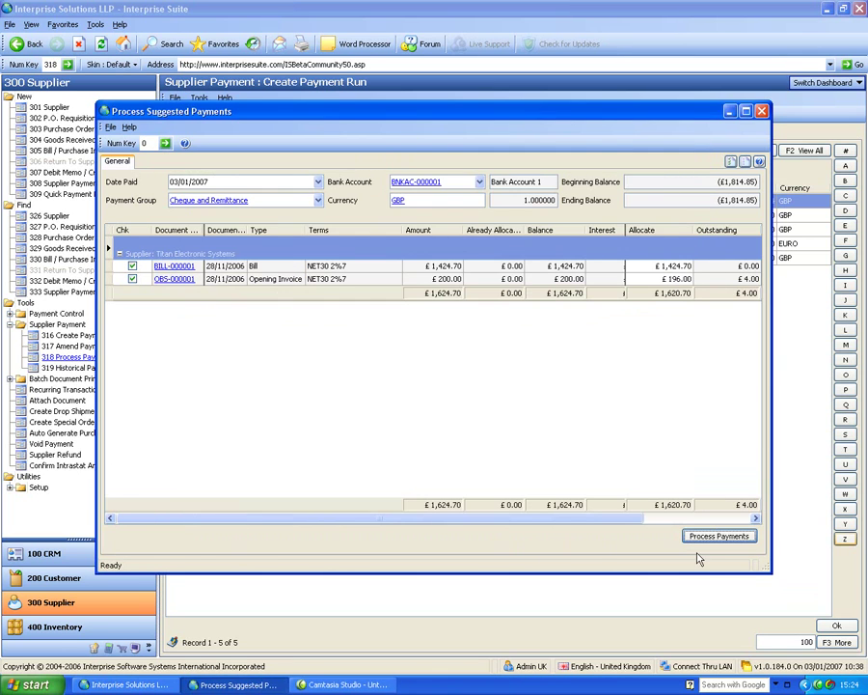
pyautogui.click(761, 111)
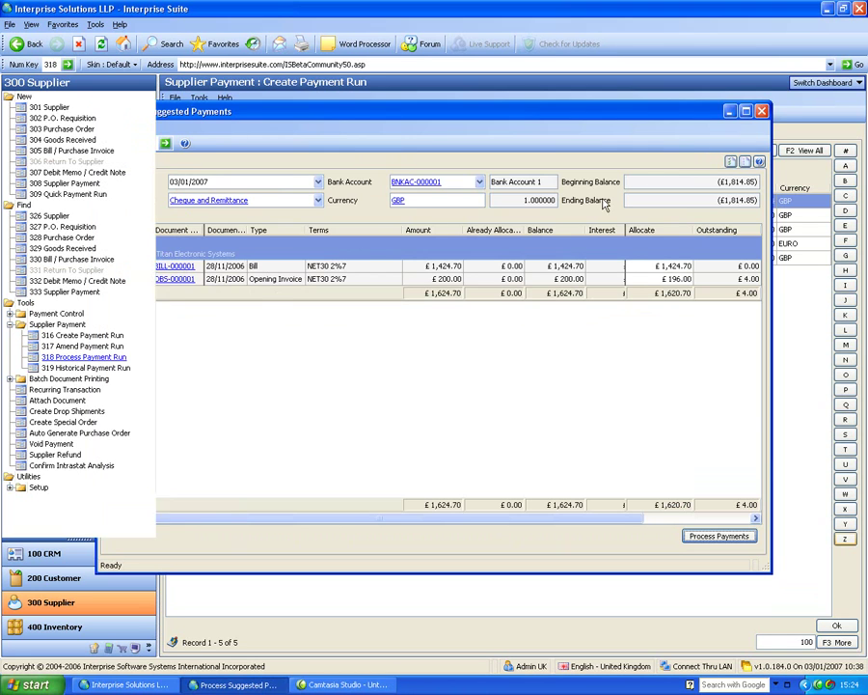
pyautogui.click(90, 357)
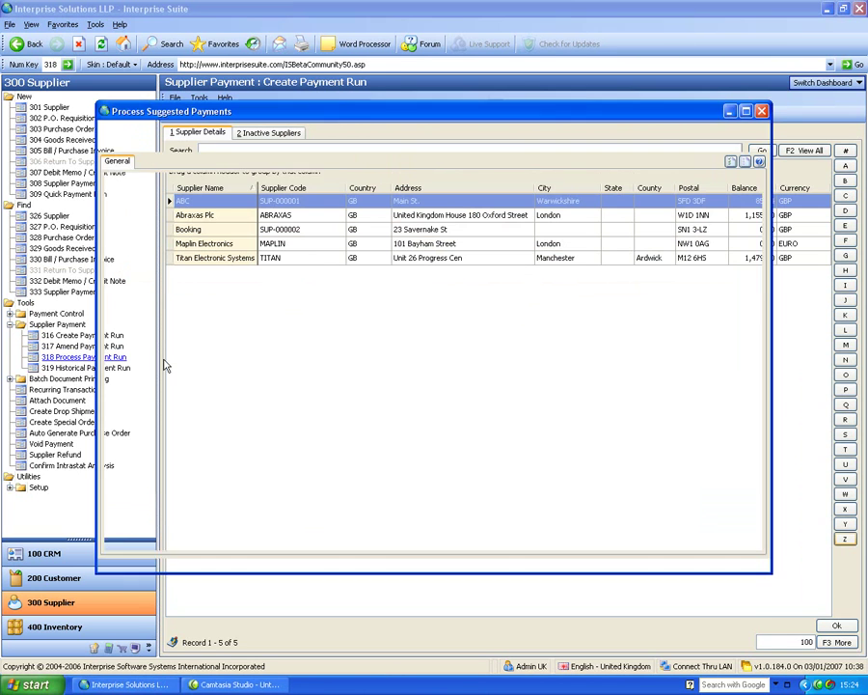
# Set the payment group to Cheque Only and process ABC's £85.34 payment with cheque number 6.
pyautogui.click(316, 199)
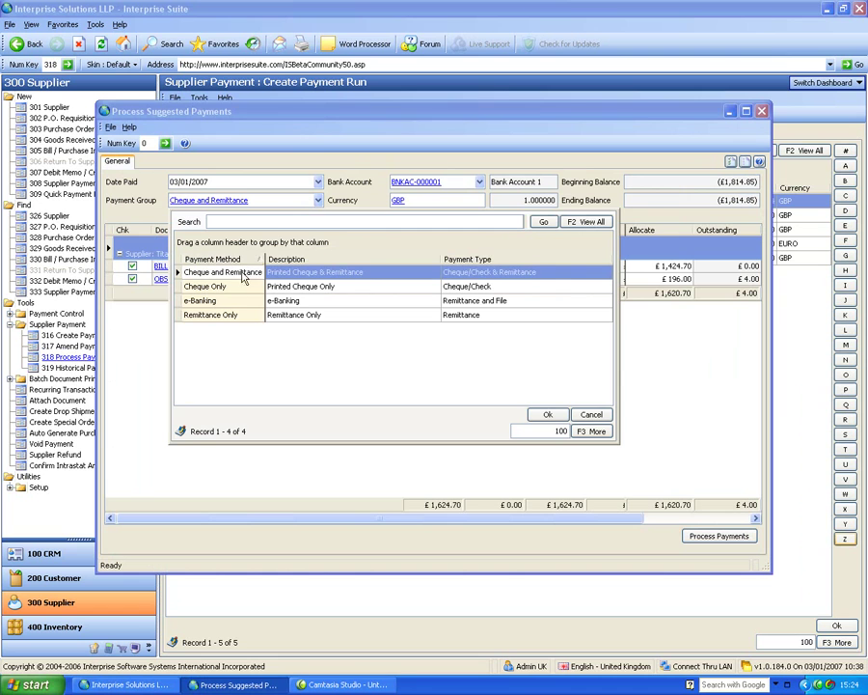
pyautogui.click(236, 302)
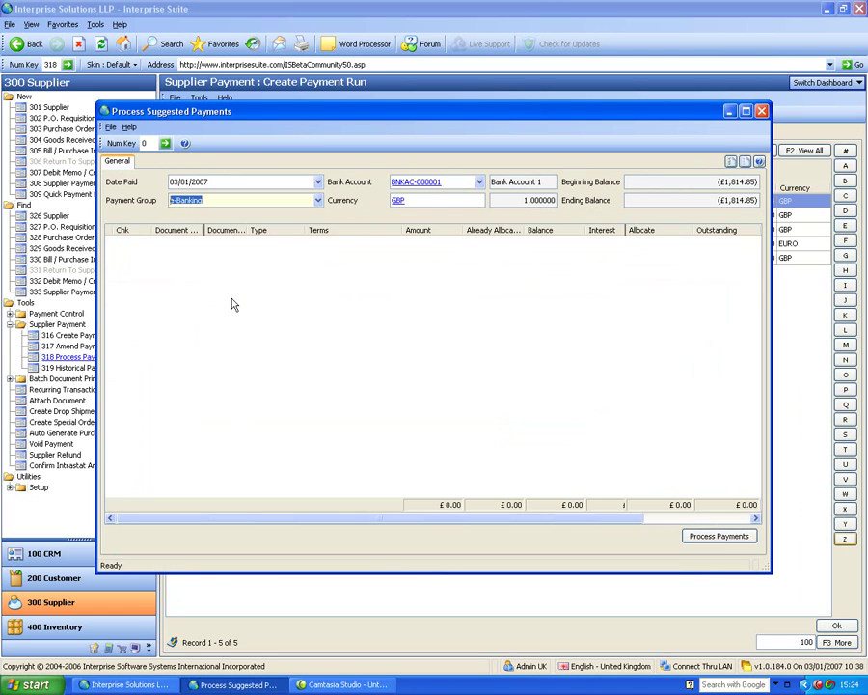
pyautogui.click(316, 200)
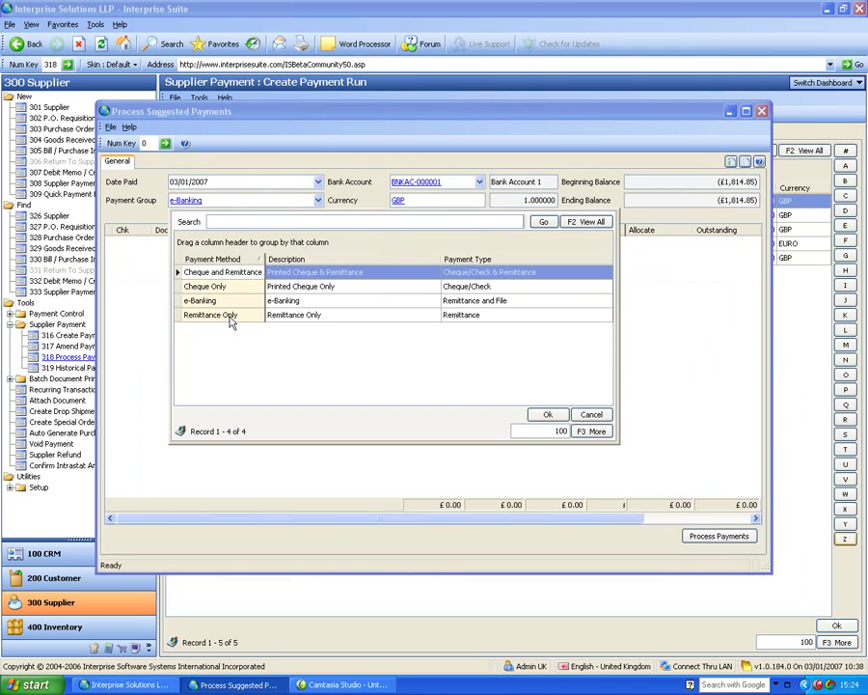
pyautogui.click(227, 315)
pyautogui.click(317, 200)
pyautogui.click(251, 289)
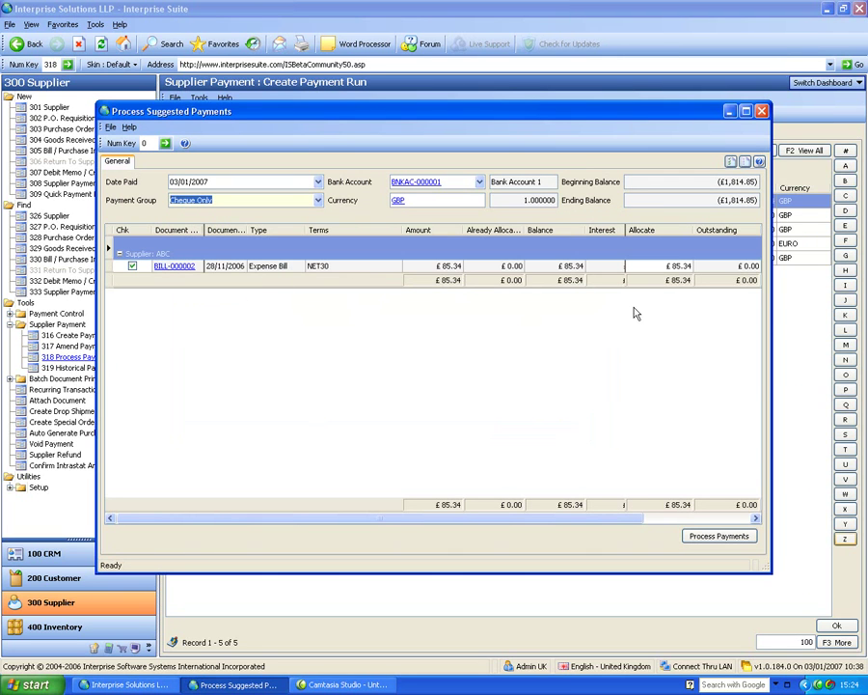
pyautogui.click(739, 538)
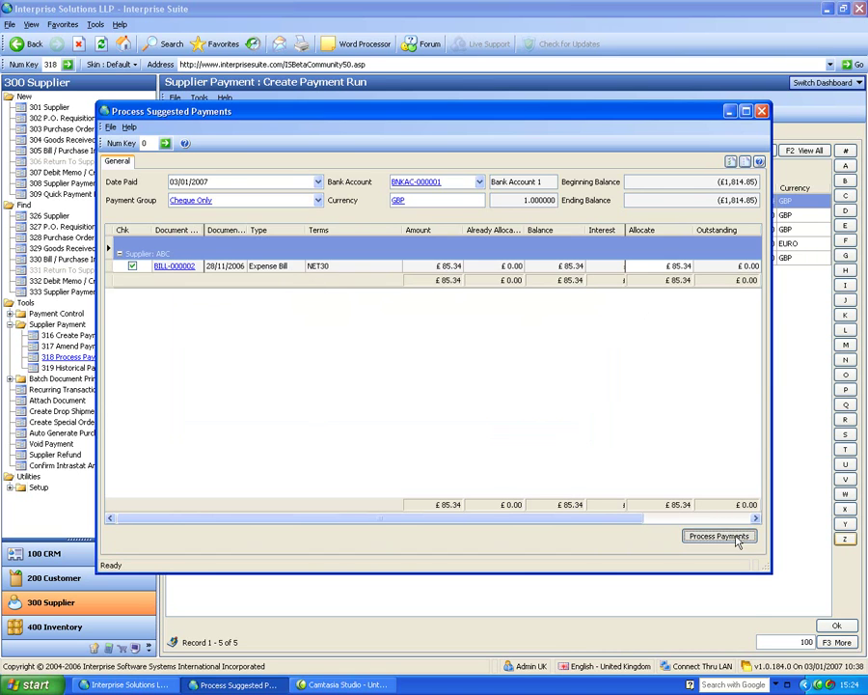
pyautogui.click(628, 268)
# Assign cheque number 6 to ABC's PAY-000006, confirm it printed correctly, and close the payment run.
pyautogui.click(660, 270)
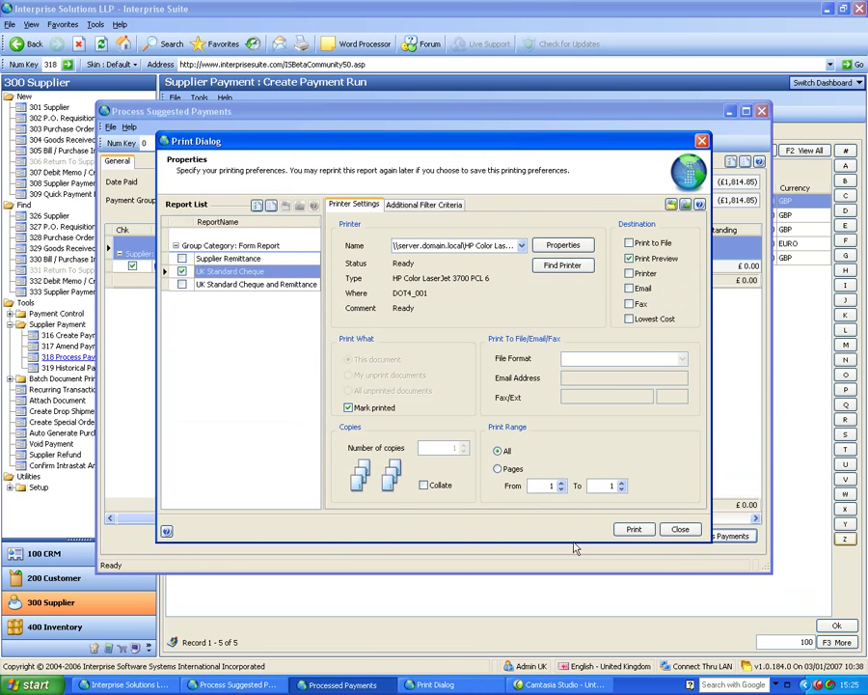
pyautogui.click(680, 529)
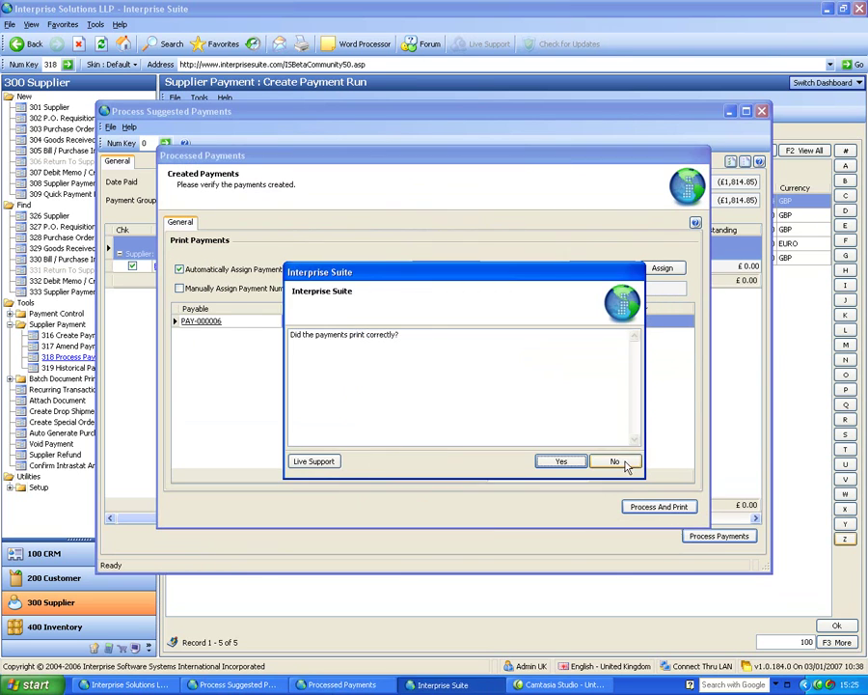
pyautogui.click(623, 461)
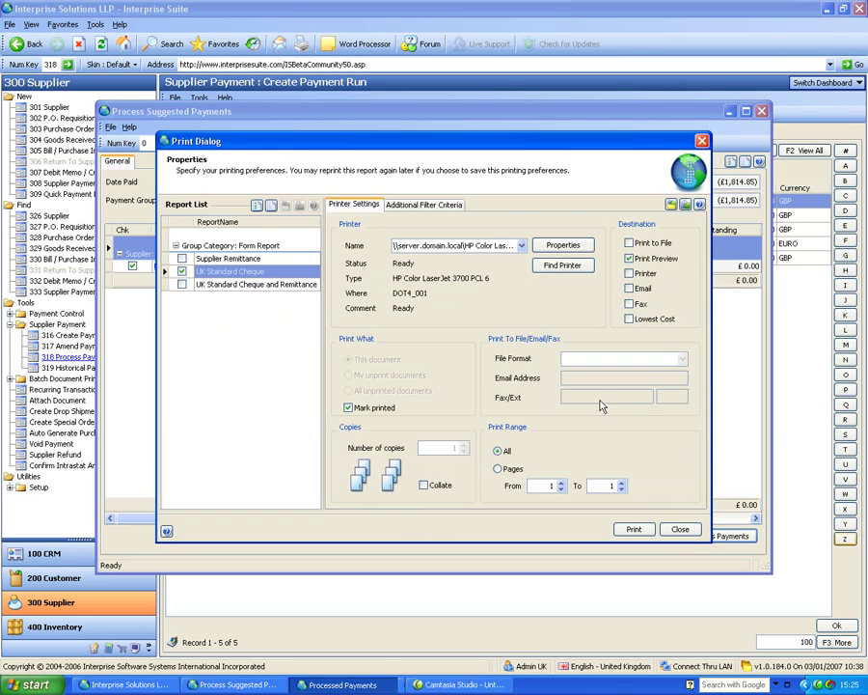
pyautogui.click(678, 473)
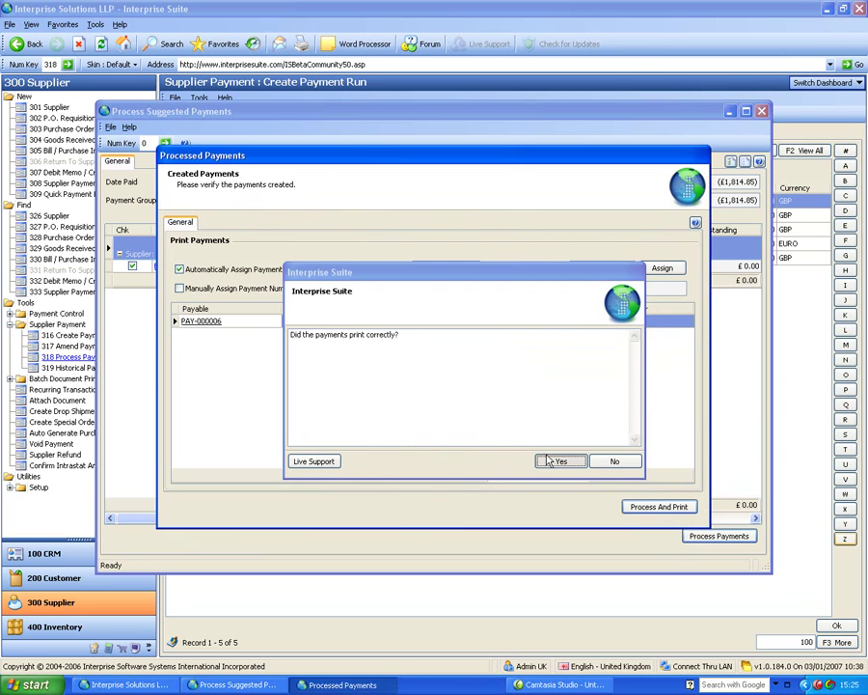
pyautogui.click(548, 461)
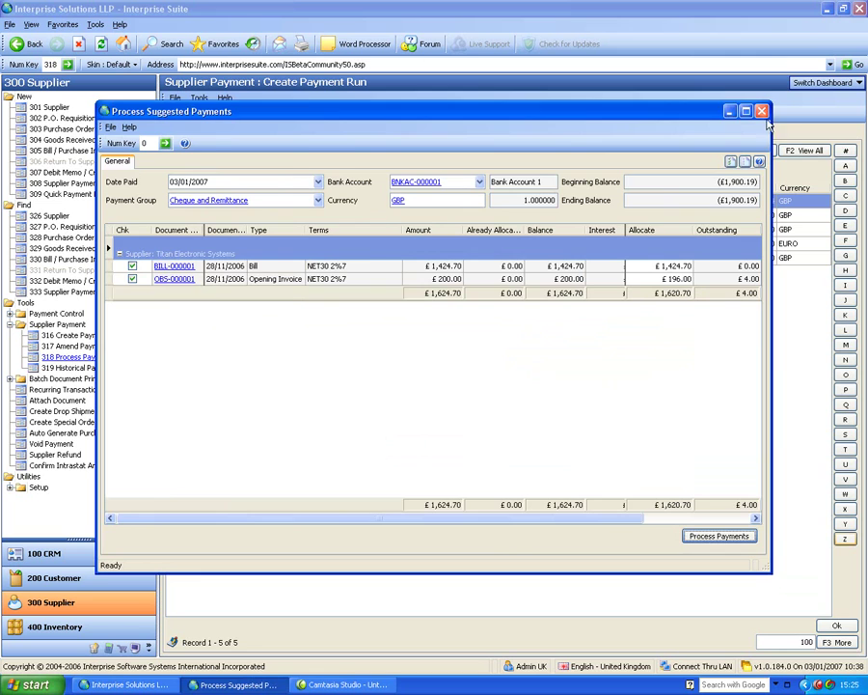
pyautogui.click(762, 111)
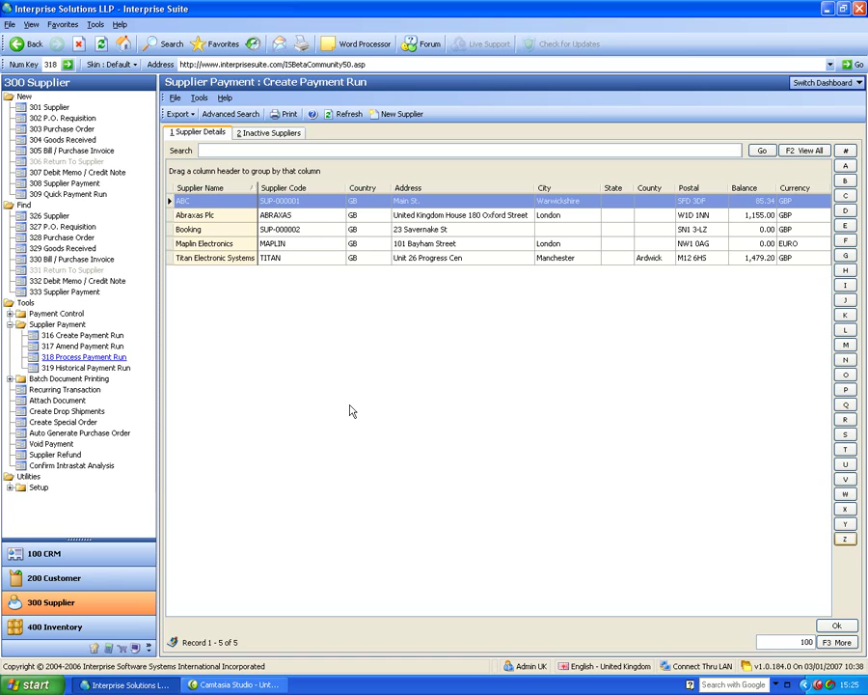
# Switch to the Banking module and expand its setup options.
pyautogui.click(97, 649)
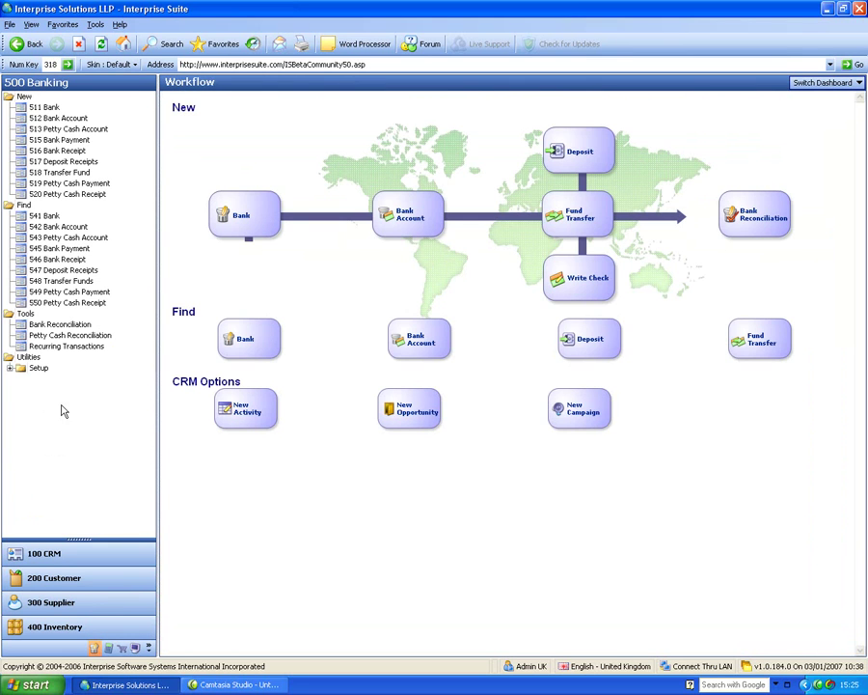
pyautogui.click(10, 367)
# Open Bank Account 1's eBanking record and set the payments file path to BANKPAYMENTS.
pyautogui.click(53, 388)
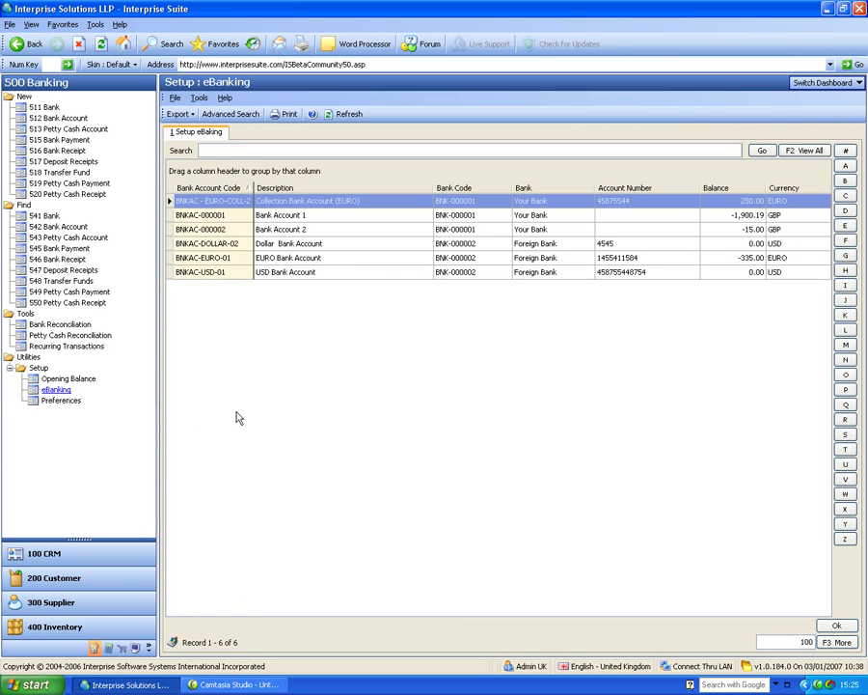
pyautogui.click(235, 216)
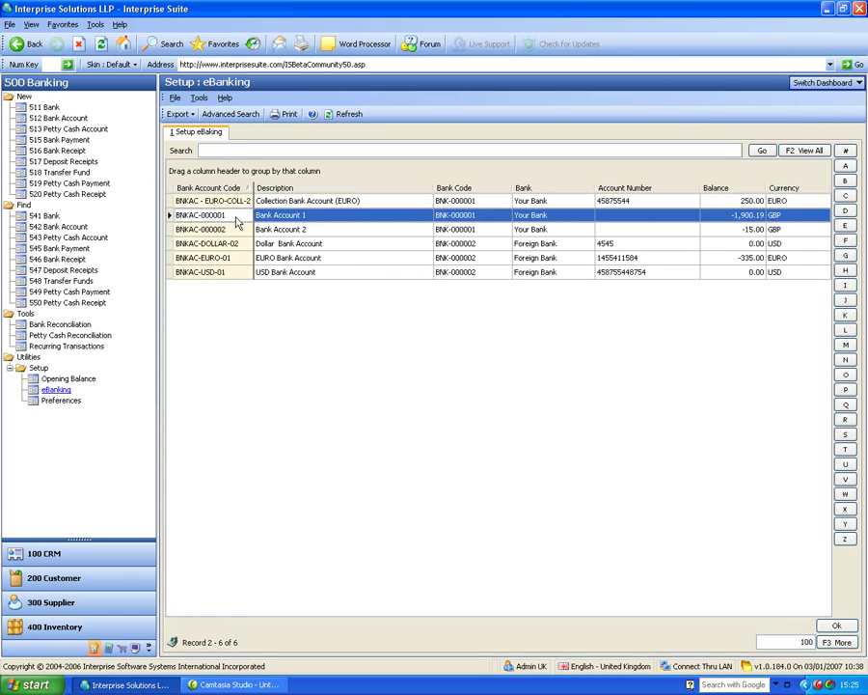
pyautogui.doubleClick(236, 222)
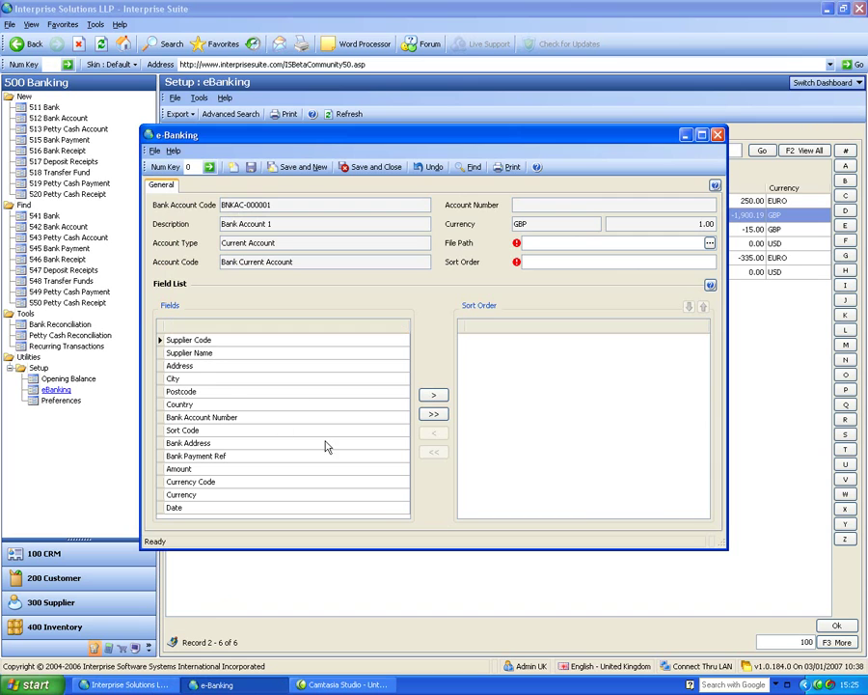
pyautogui.click(710, 243)
pyautogui.write('BANKPAYMENTS')
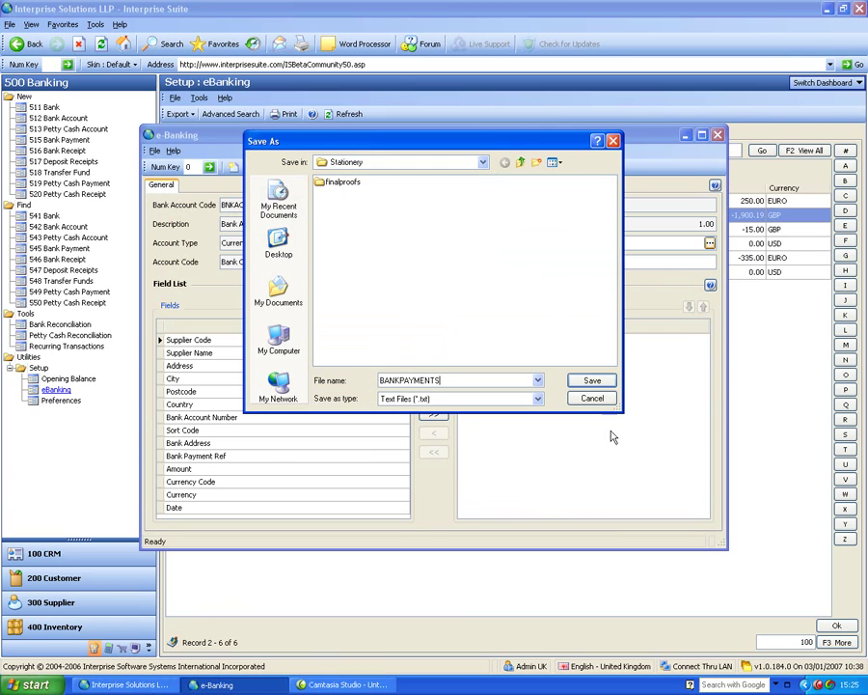
pyautogui.click(607, 385)
# Set the sort order to Bank Account Number, Sort Code, Bank Address, Bank Payment Ref, Amount, Currency Code; save and close.
pyautogui.click(240, 418)
pyautogui.click(430, 395)
pyautogui.click(430, 398)
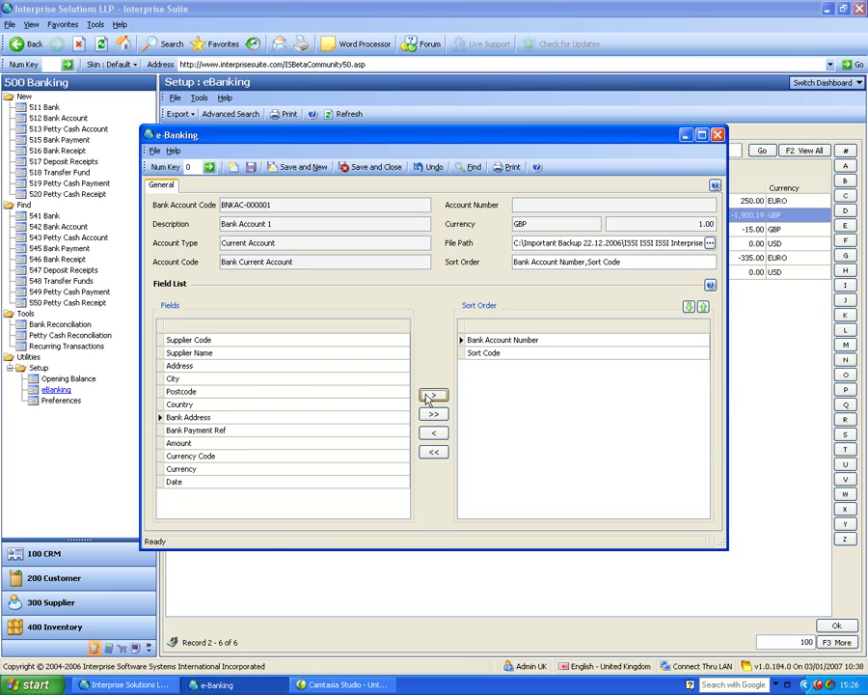
pyautogui.click(430, 398)
pyautogui.click(430, 397)
pyautogui.click(426, 396)
pyautogui.click(425, 395)
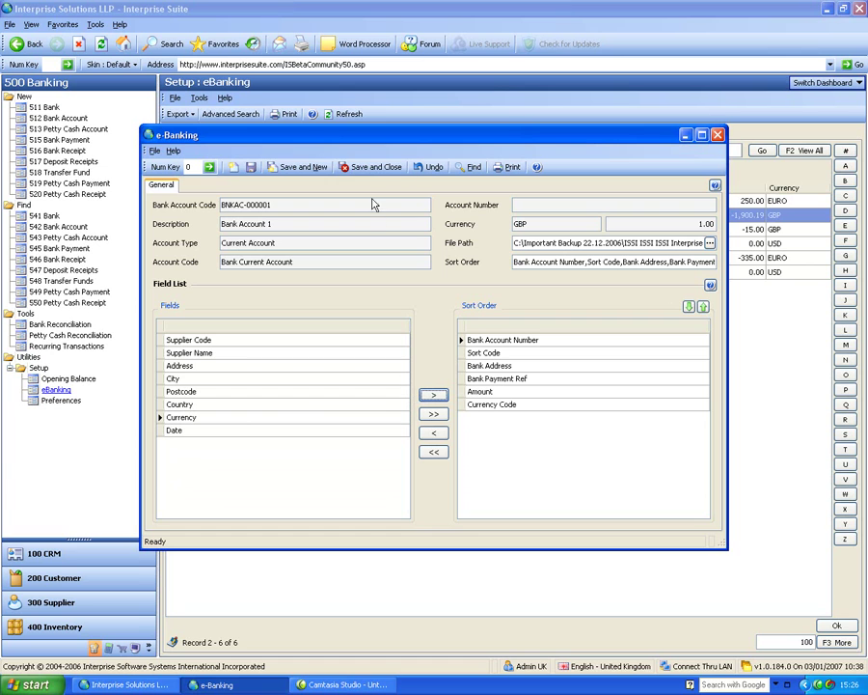
pyautogui.click(251, 167)
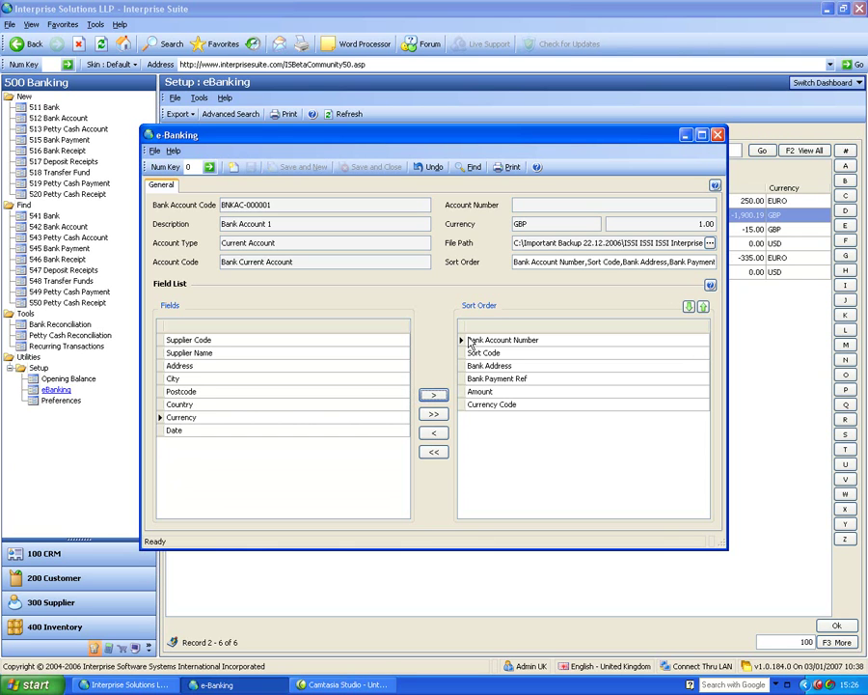
pyautogui.click(717, 134)
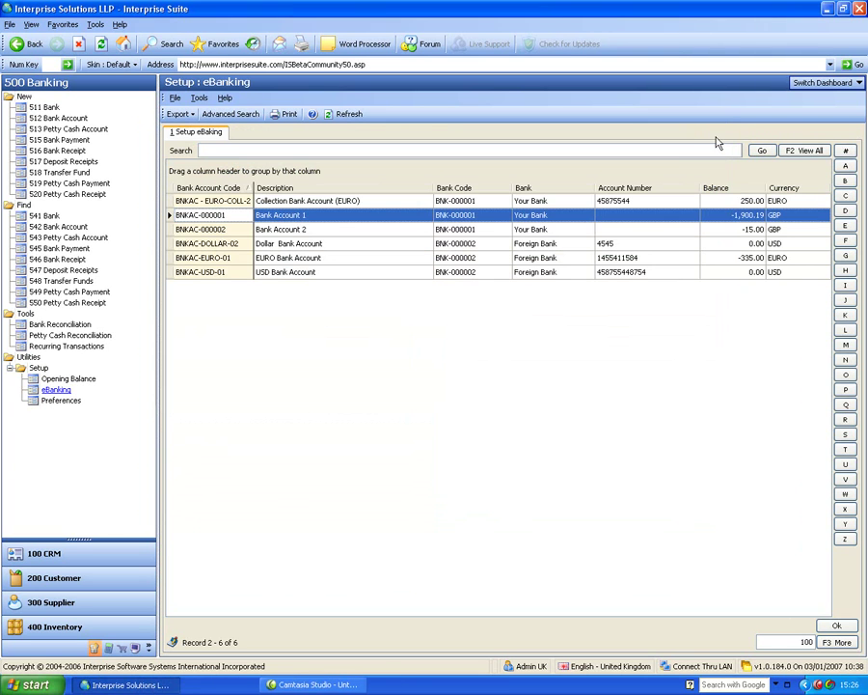
# Review the Abraxas Plc supplier record's Setup details, including its e-Banking payment group.
pyautogui.click(101, 602)
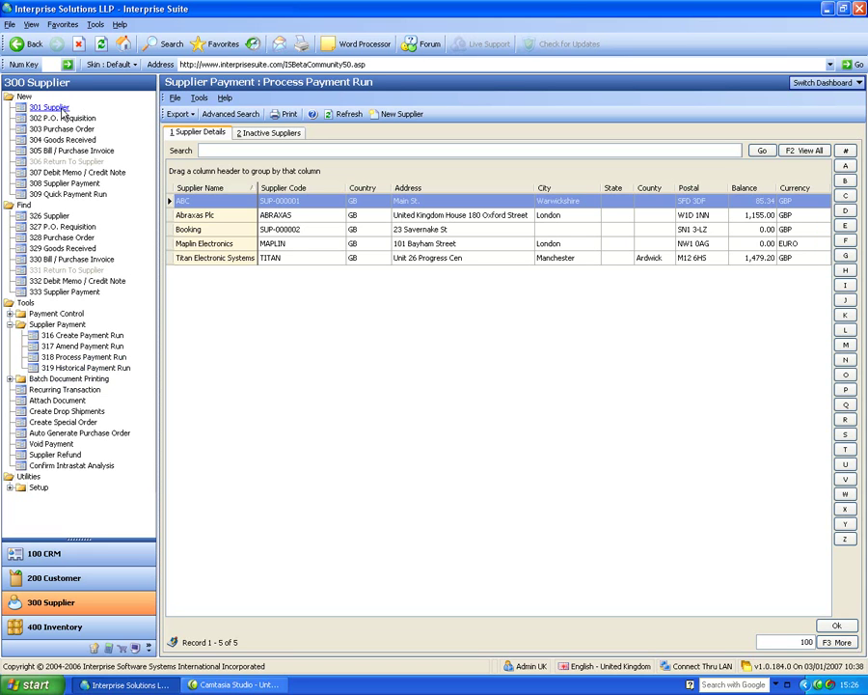
pyautogui.click(31, 218)
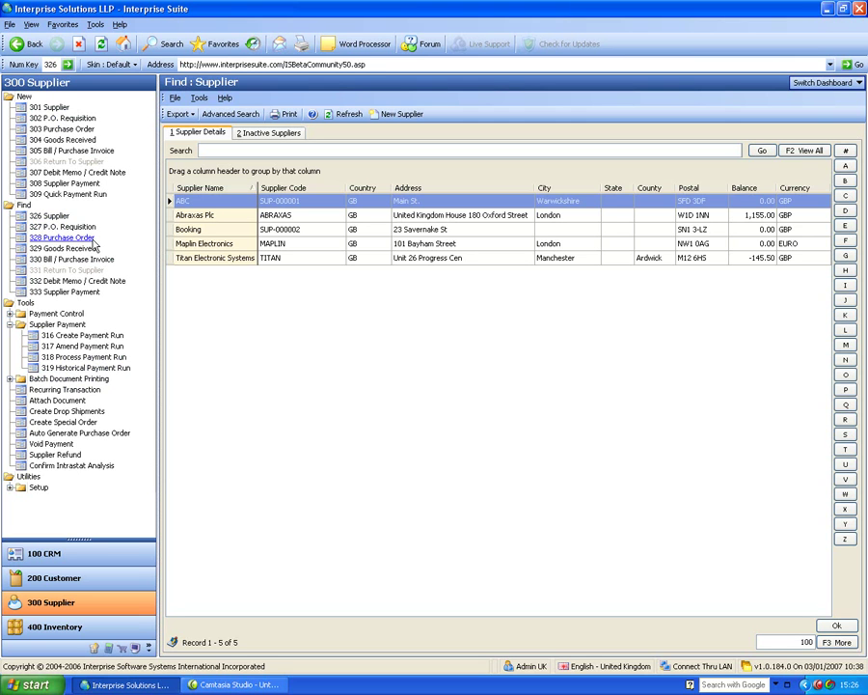
pyautogui.click(187, 213)
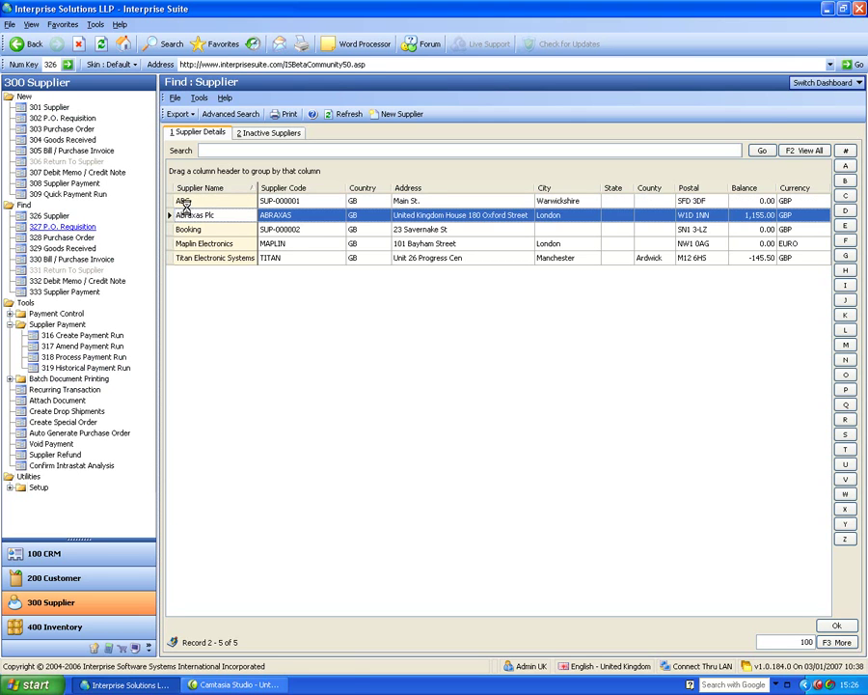
pyautogui.doubleClick(187, 211)
pyautogui.click(155, 162)
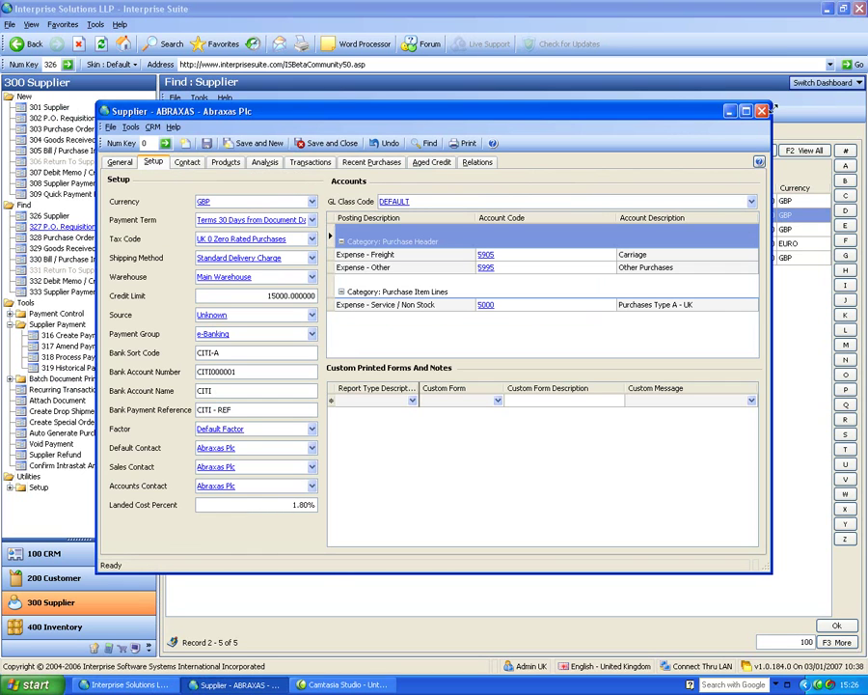
pyautogui.click(762, 111)
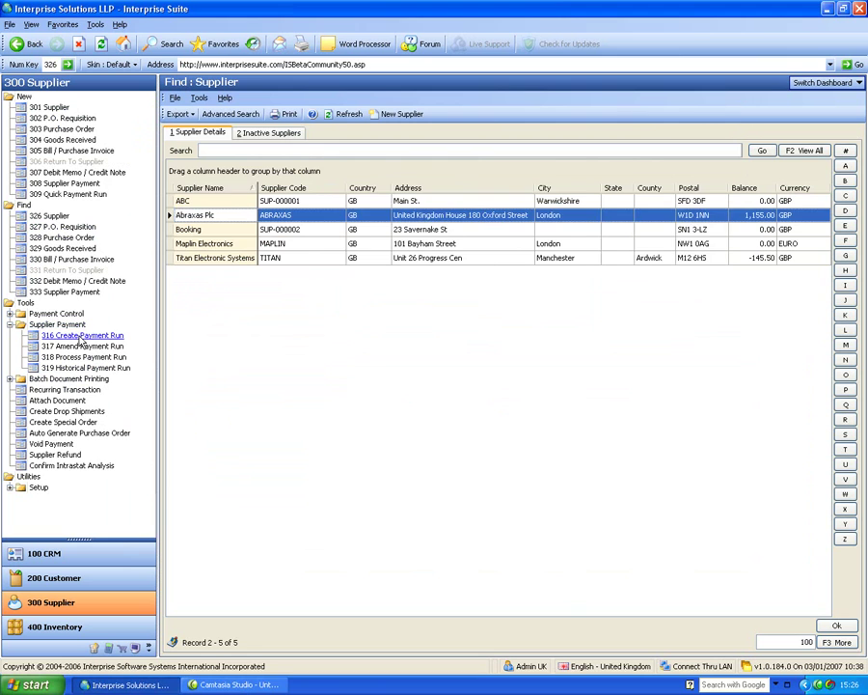
pyautogui.click(58, 335)
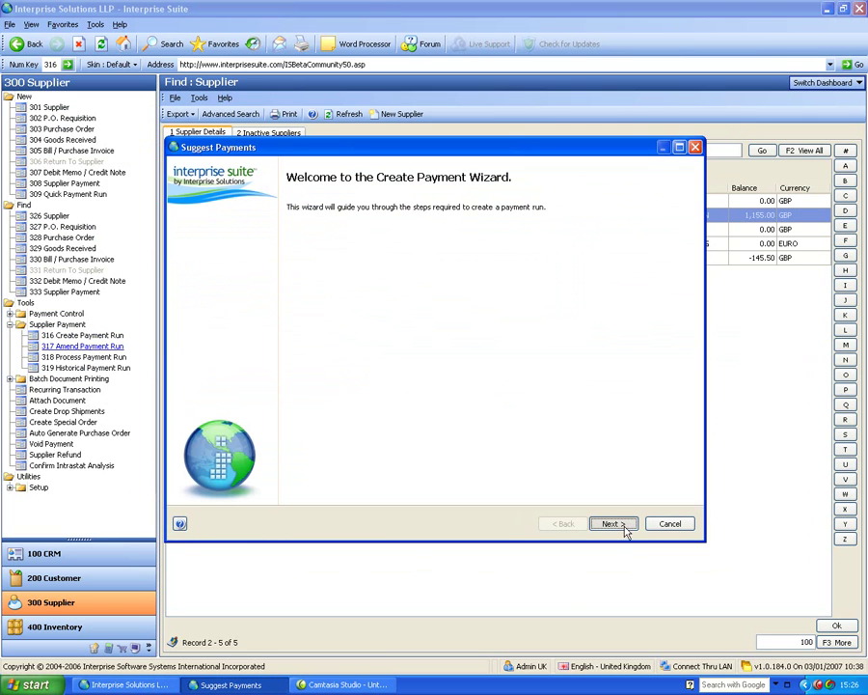
# Delete the existing unprocessed payment runs and cancel the payment wizard.
pyautogui.click(611, 523)
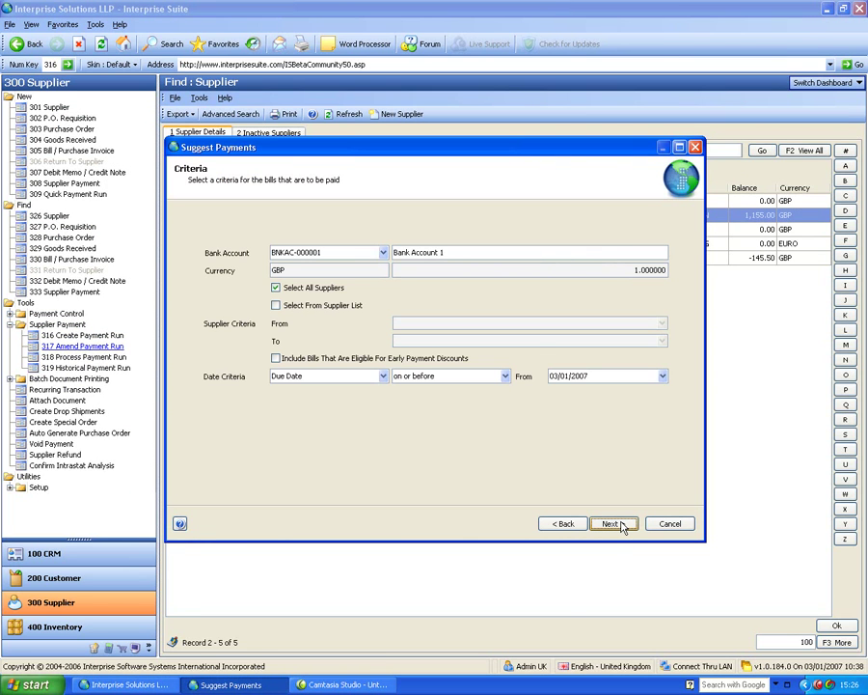
pyautogui.click(618, 524)
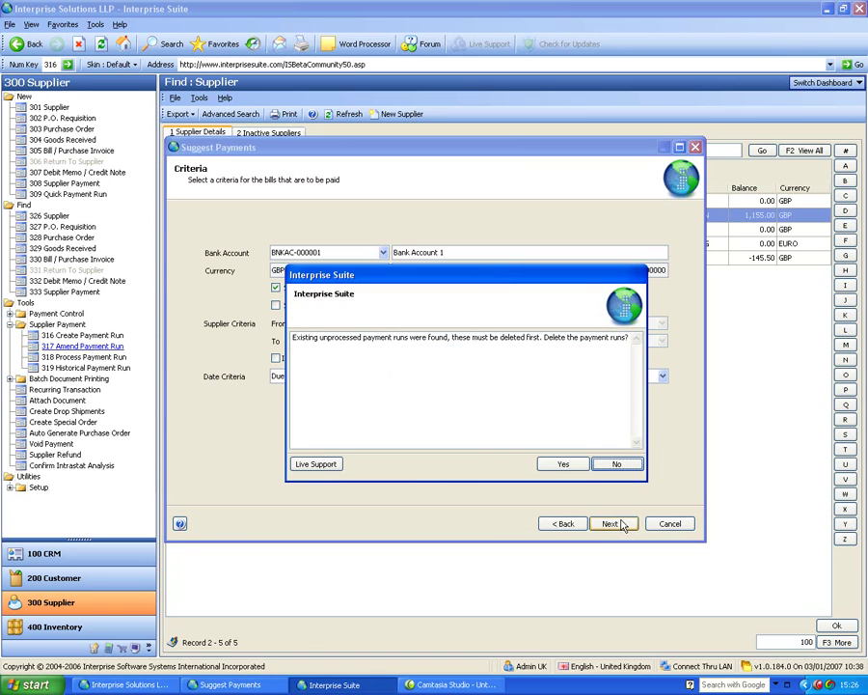
pyautogui.click(578, 467)
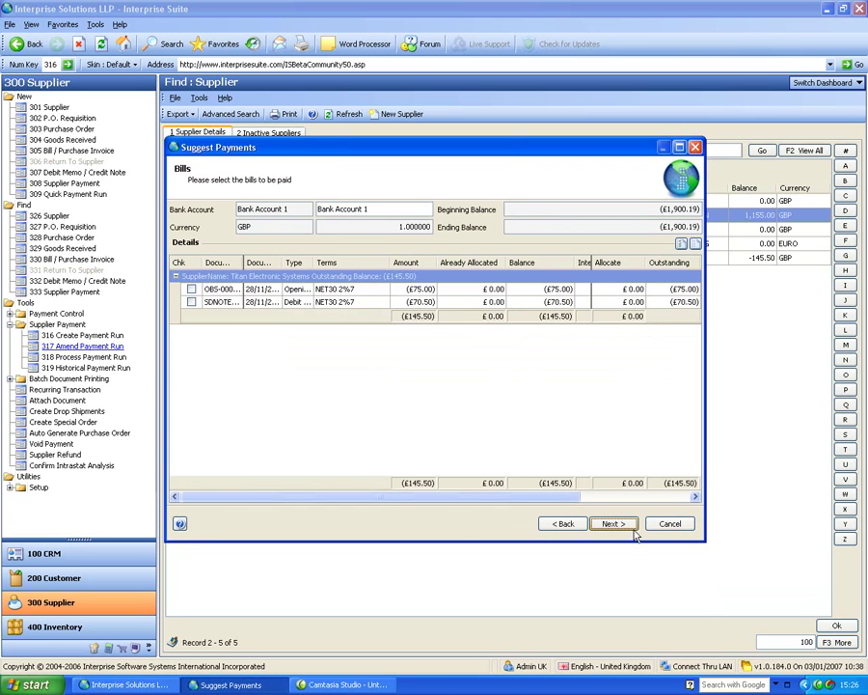
pyautogui.click(667, 523)
# Review Abraxas Plc's supplier record and transaction history, then close it.
pyautogui.click(199, 216)
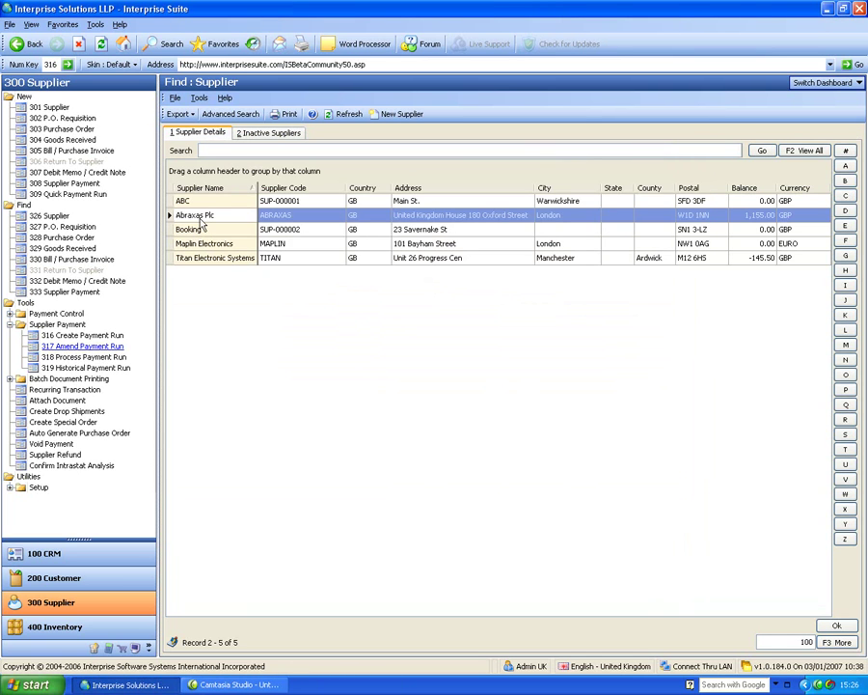
pyautogui.doubleClick(198, 216)
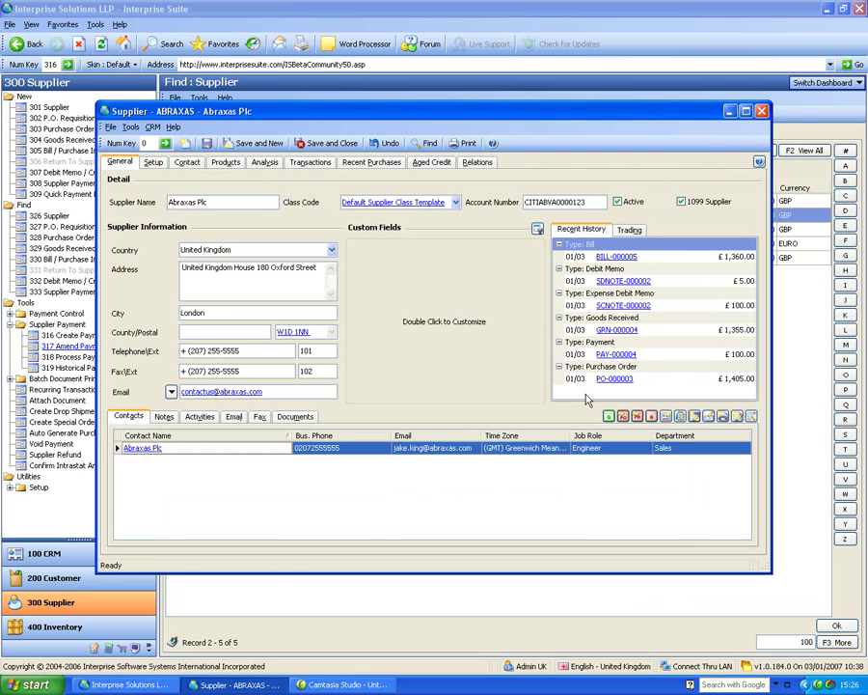
pyautogui.click(760, 112)
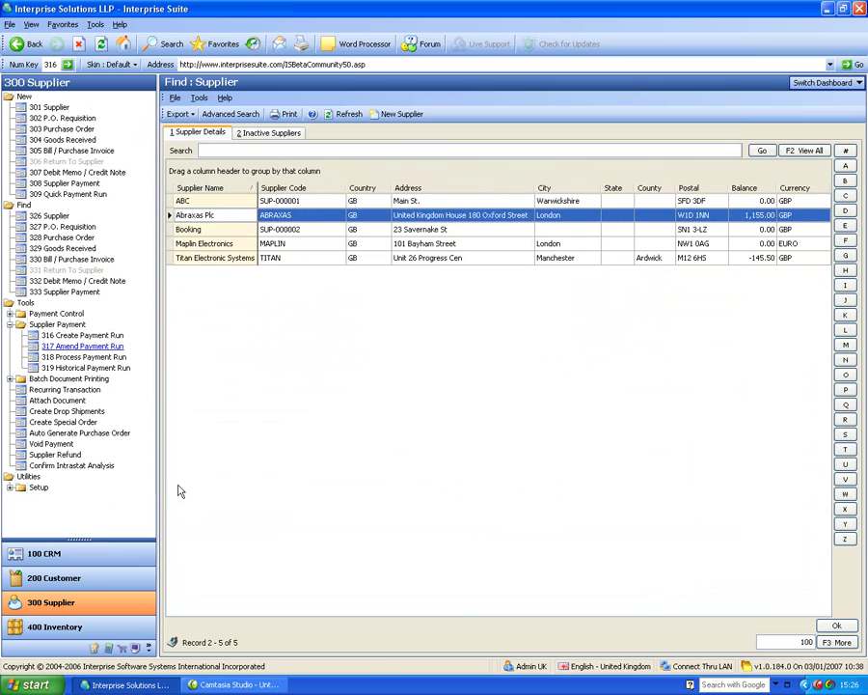
# Start a payment run with a due-date cutoff of 16/03/2007.
pyautogui.click(91, 336)
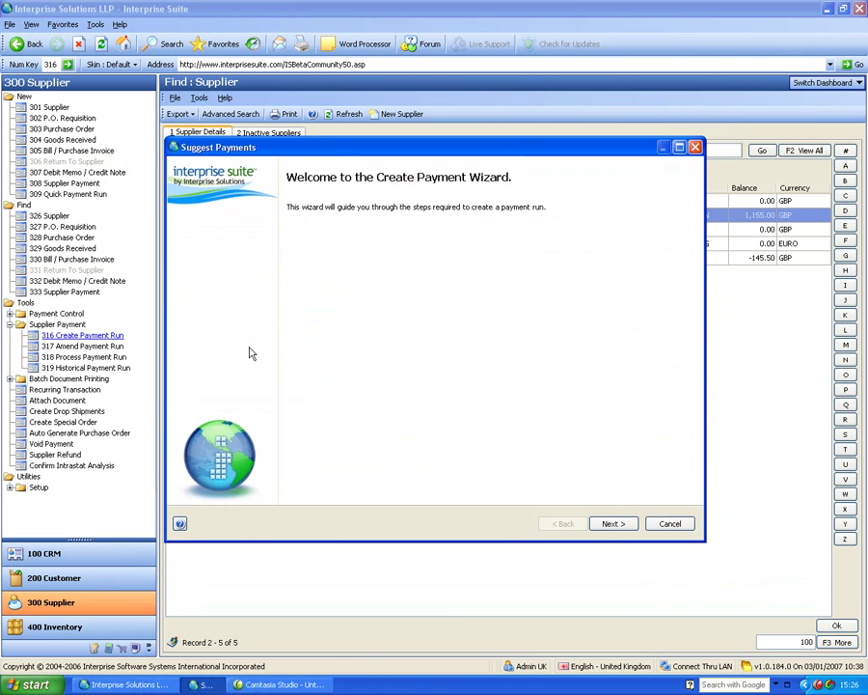
pyautogui.click(626, 523)
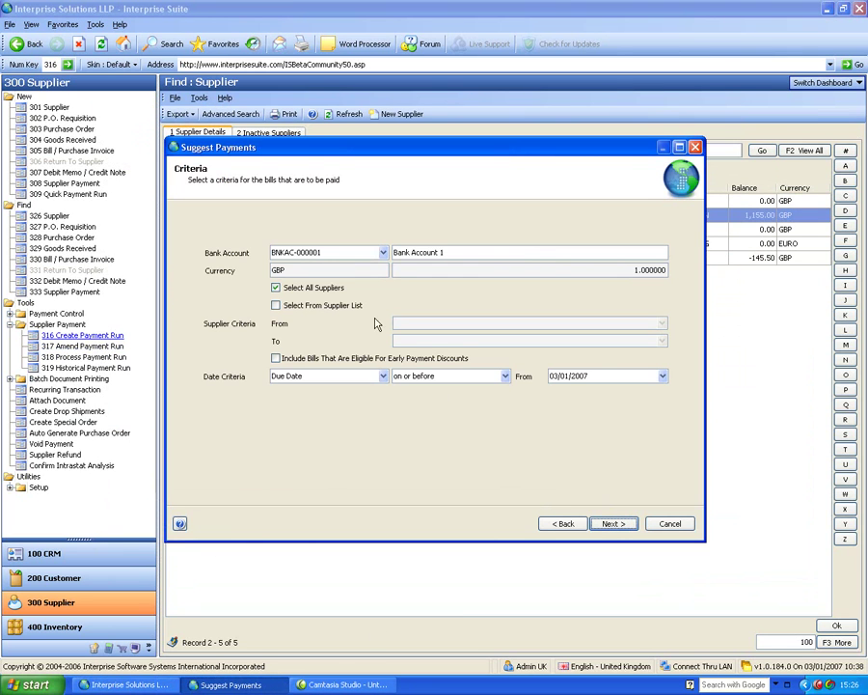
pyautogui.click(664, 376)
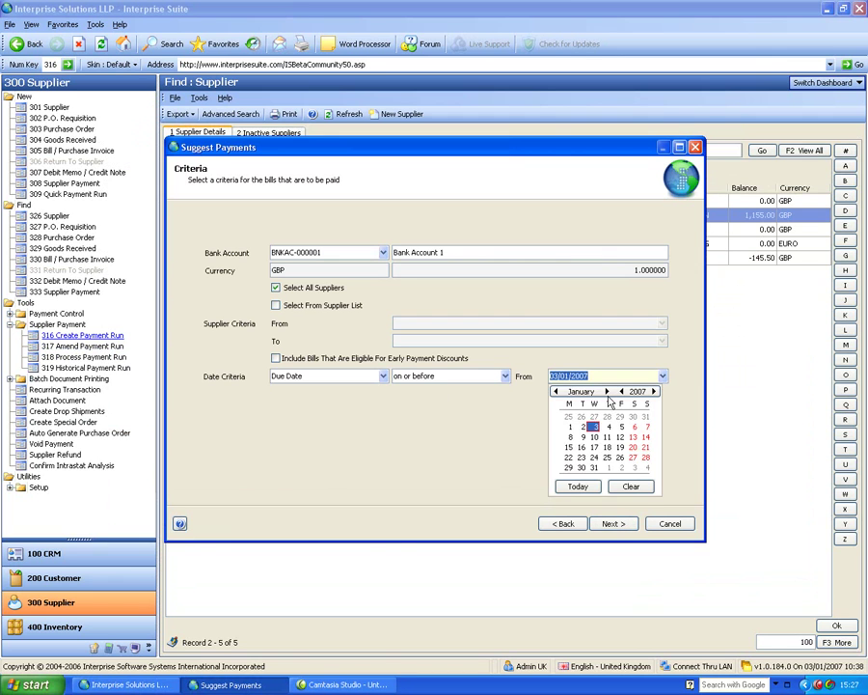
pyautogui.click(607, 391)
pyautogui.click(607, 390)
pyautogui.click(620, 437)
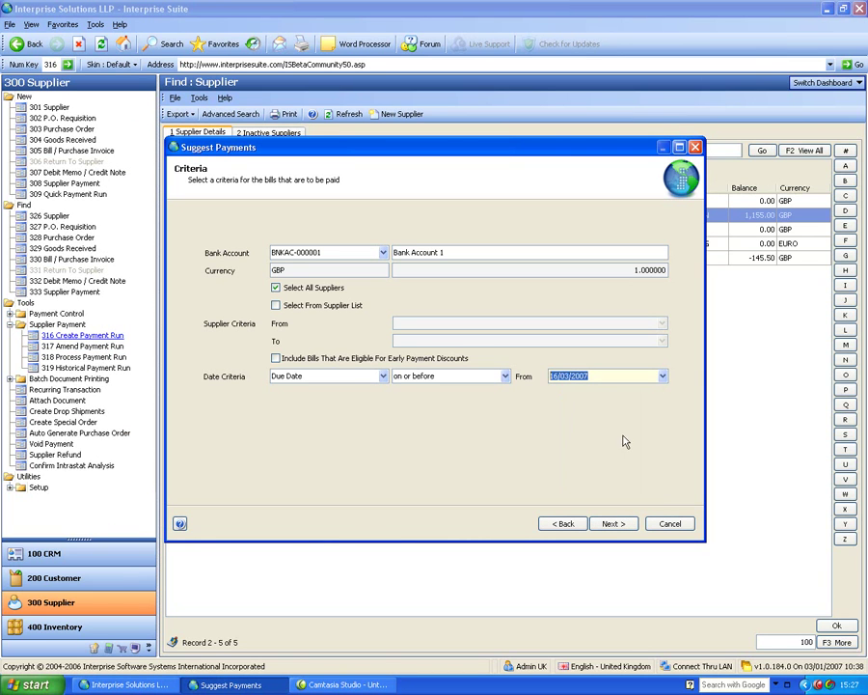
pyautogui.click(618, 524)
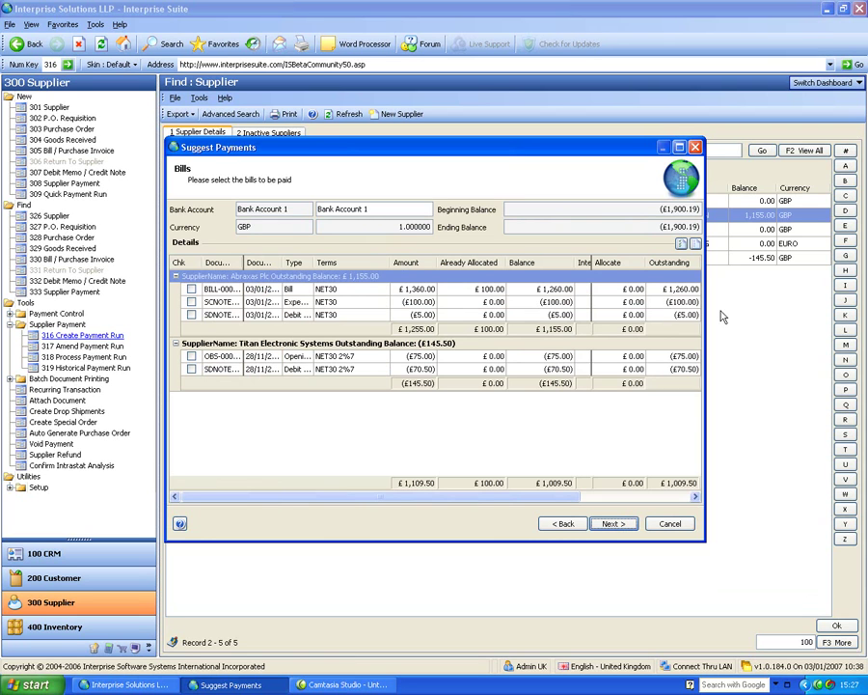
# Select the Abraxas Plc £1,260.00 bill and £100.00 credit, then finish the run.
pyautogui.moveTo(706, 301); pyautogui.dragTo(864, 301)
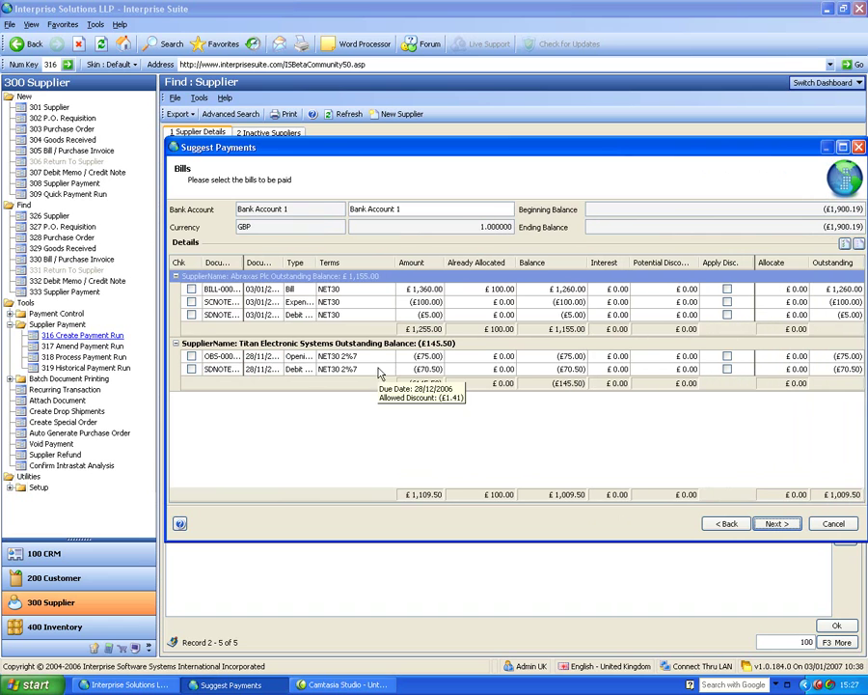
pyautogui.click(191, 290)
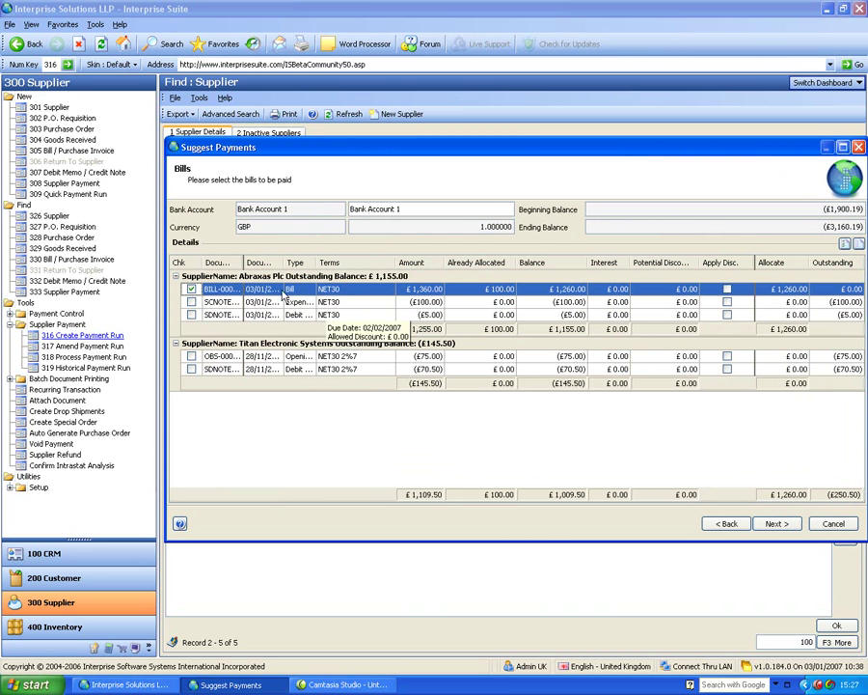
pyautogui.click(191, 302)
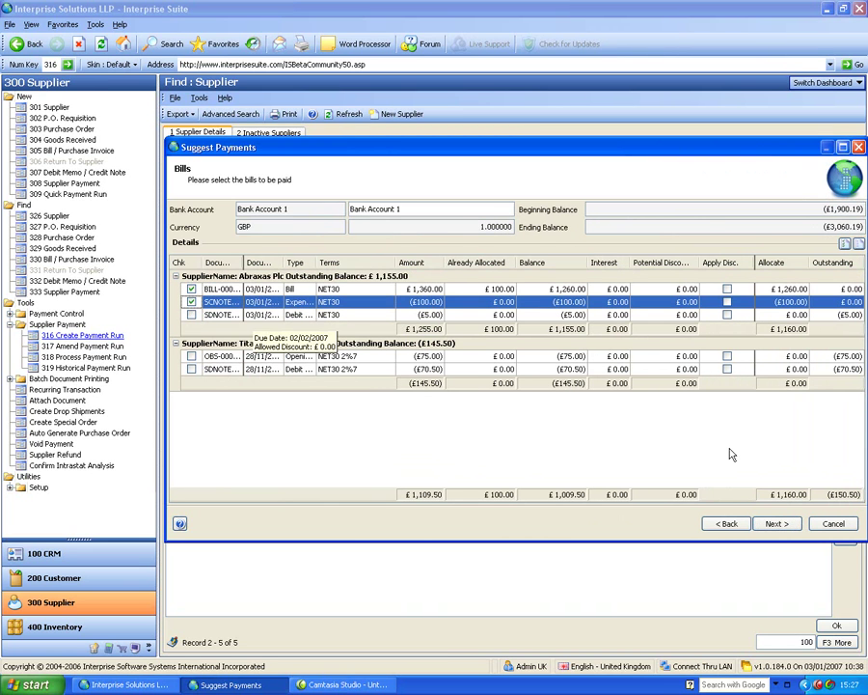
pyautogui.click(777, 523)
pyautogui.click(773, 527)
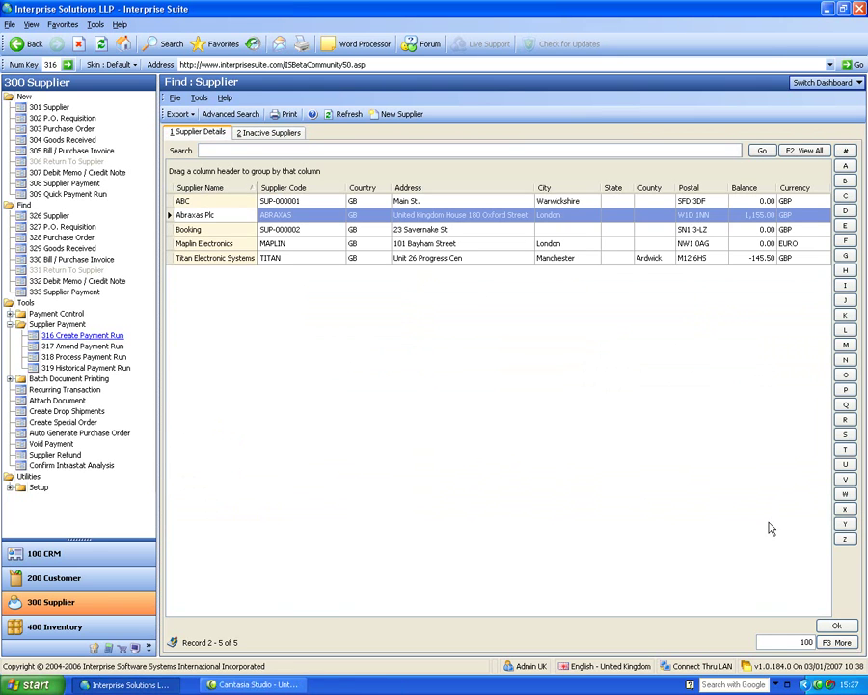
# Process the suggested Abraxas Plc payment using the e-Banking payment group.
pyautogui.click(85, 358)
pyautogui.click(317, 200)
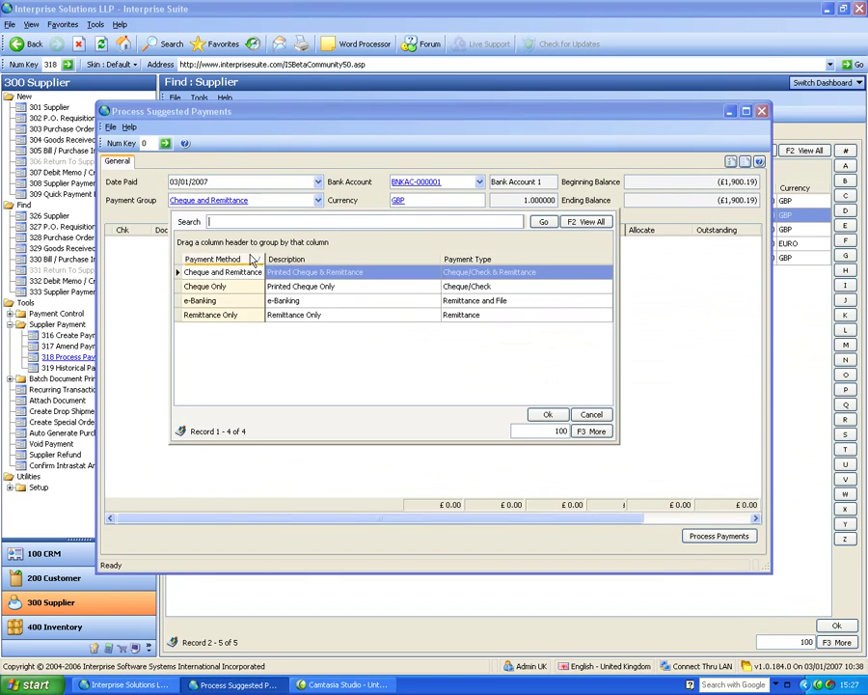
pyautogui.click(212, 347)
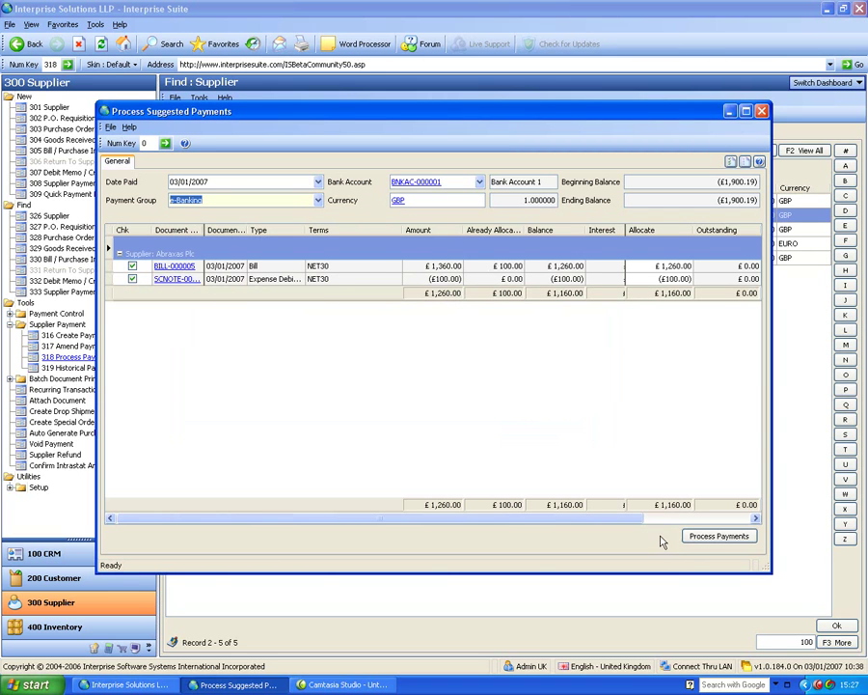
pyautogui.click(695, 539)
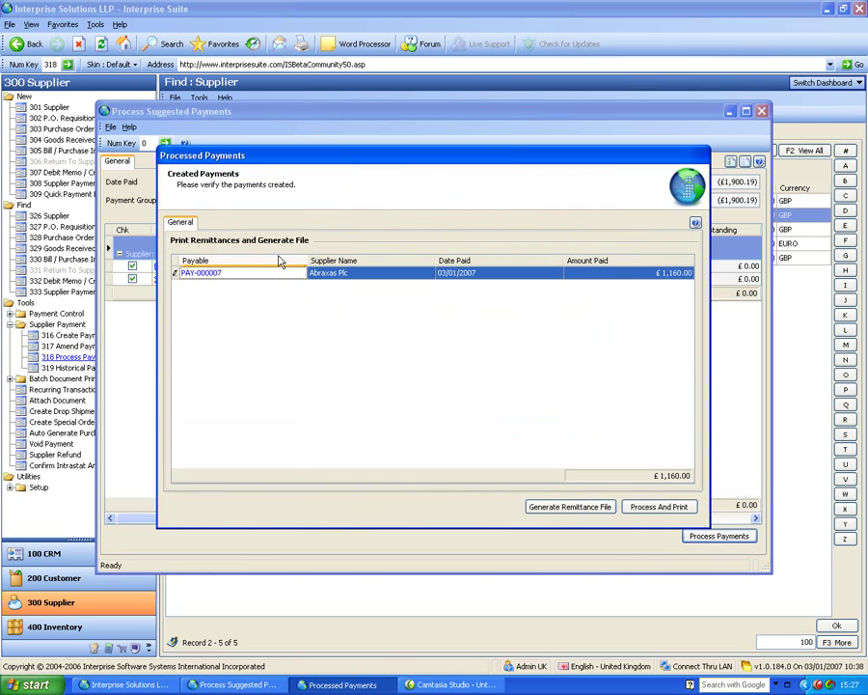
# Generate the BANKPAYMENTS.txt remittance file without viewing it, then proceed to print remittances.
pyautogui.click(582, 513)
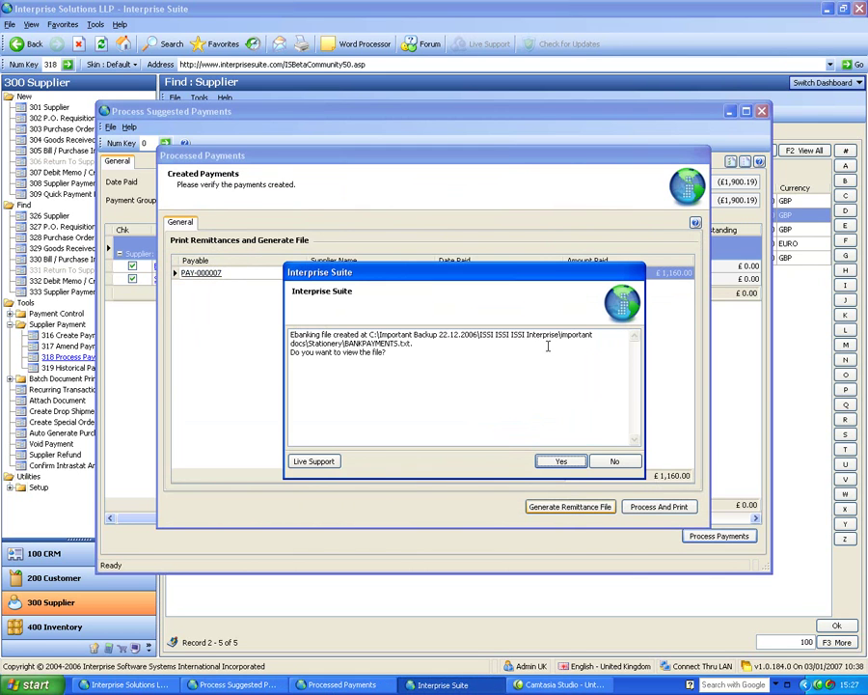
pyautogui.click(613, 461)
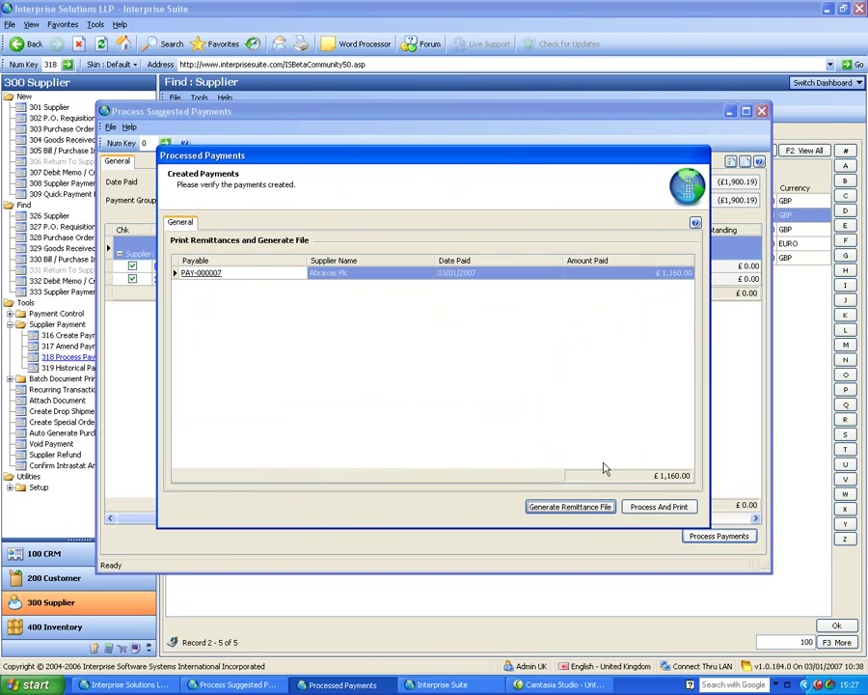
pyautogui.click(643, 508)
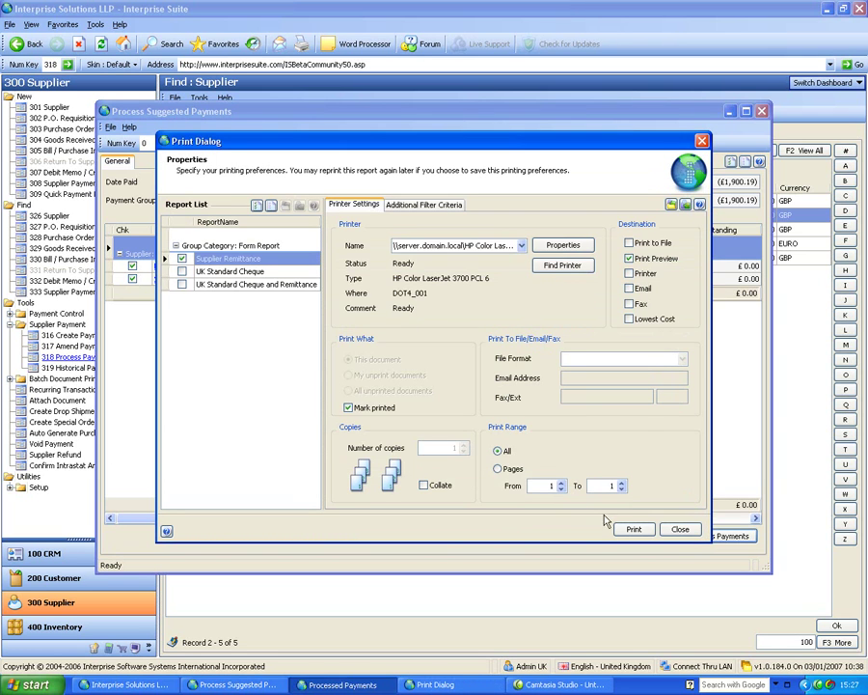
# Print the Abraxas Plc remittance, confirm it printed correctly, and close Process Suggested Payments.
pyautogui.click(637, 533)
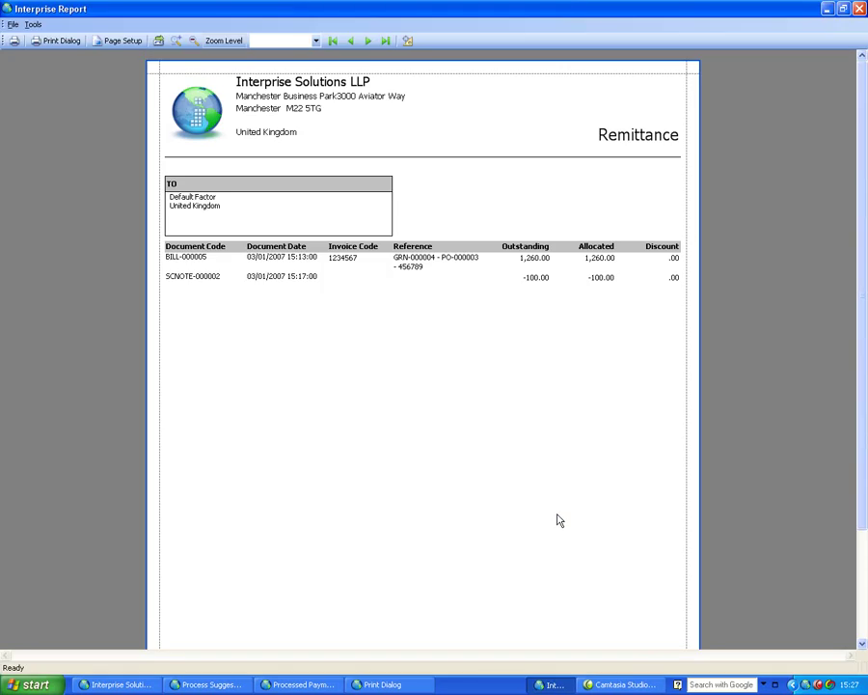
pyautogui.click(860, 8)
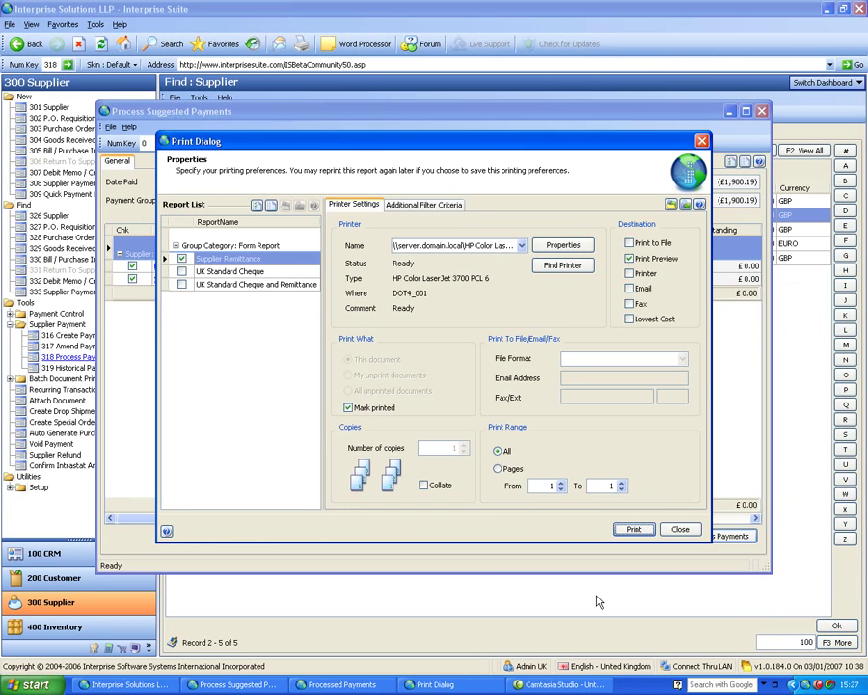
pyautogui.click(681, 530)
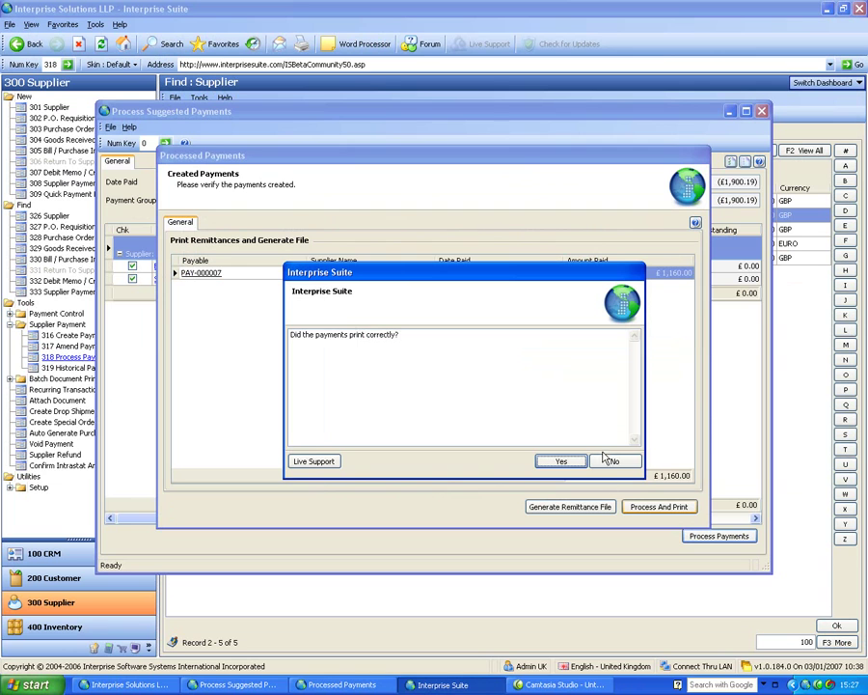
pyautogui.click(560, 461)
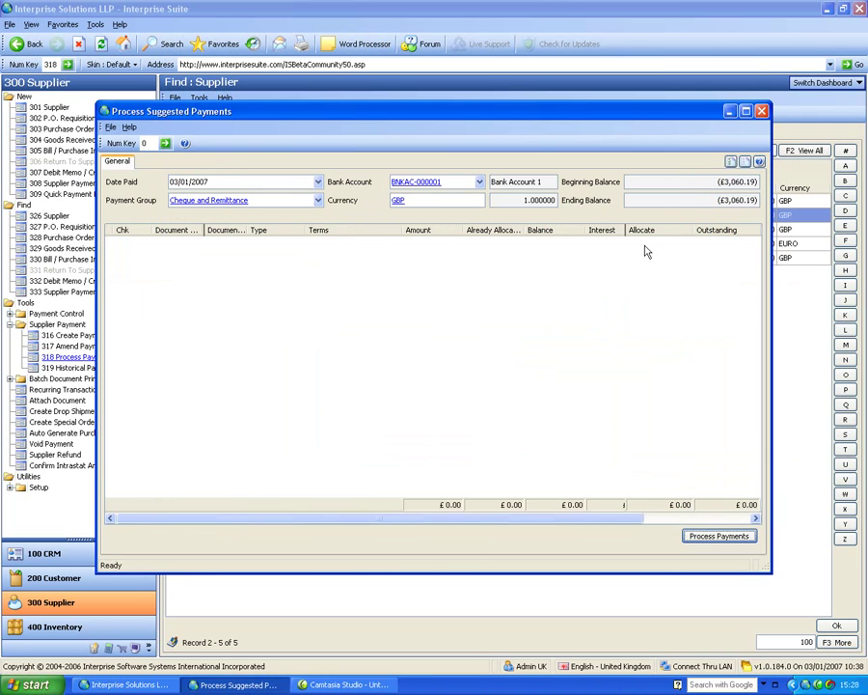
pyautogui.click(761, 111)
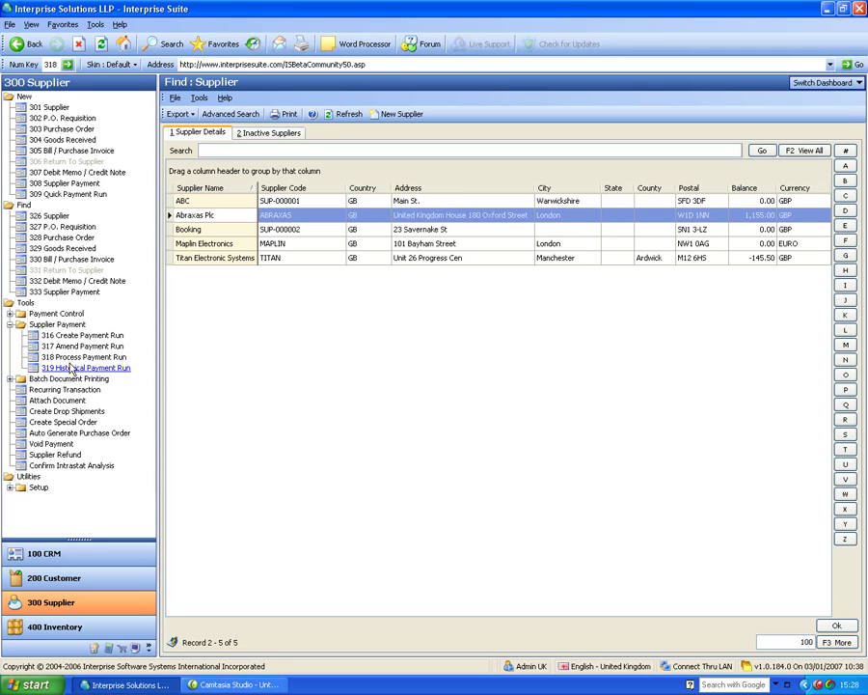
# Collapse Supplier Payment, expand Batch Document Printing, and switch to the 200 Customer area.
pyautogui.click(10, 325)
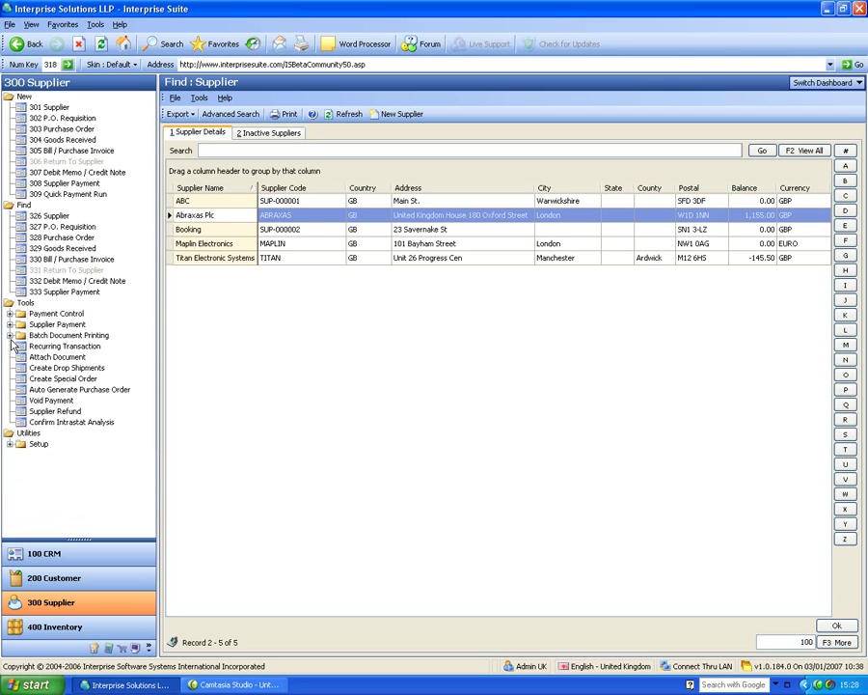
pyautogui.click(9, 335)
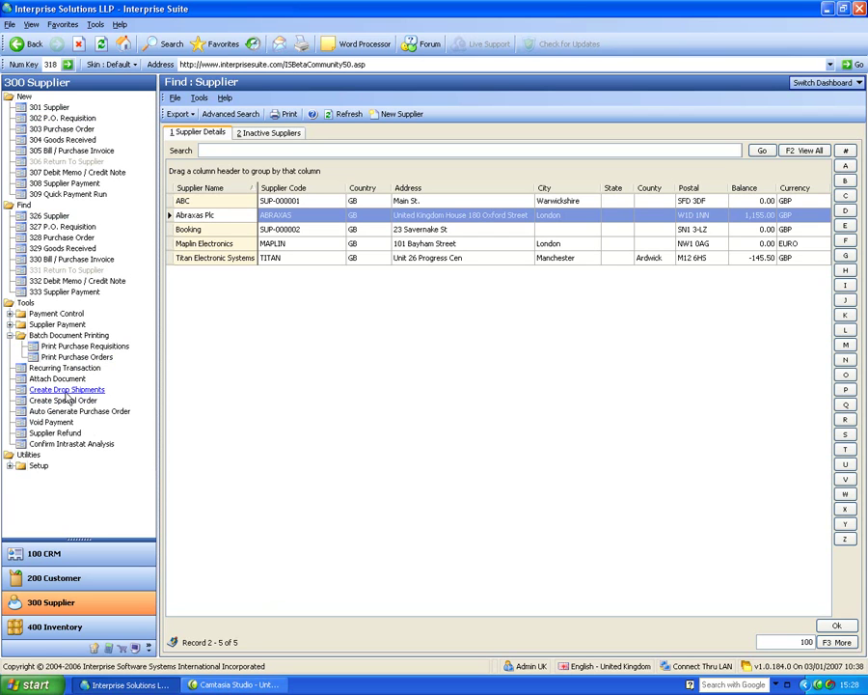
pyautogui.click(54, 577)
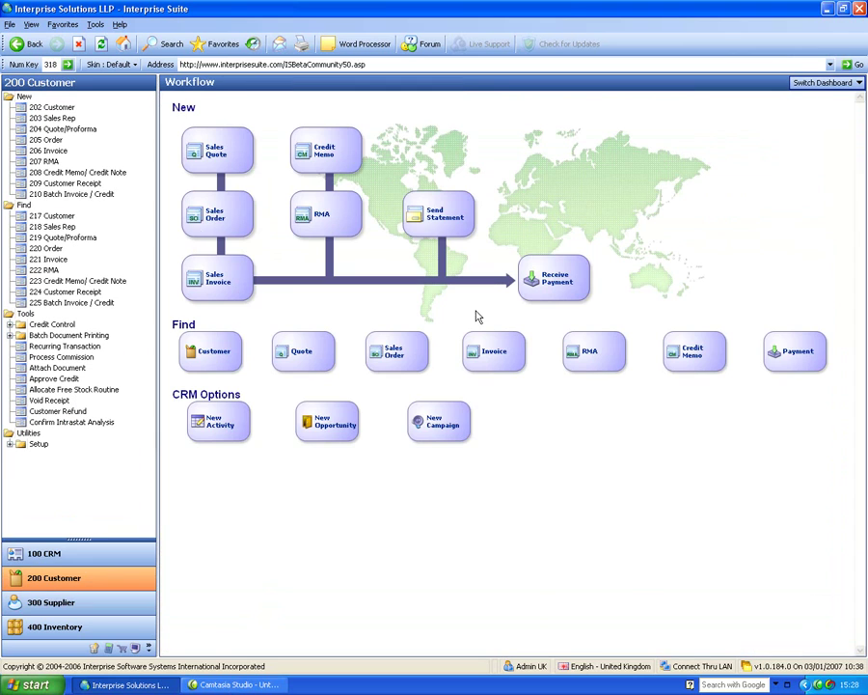
# Start a sales order for An Example Lead Company with 1 GB Kingston Memory and 2.6 Intel Duo Processor.
pyautogui.click(45, 140)
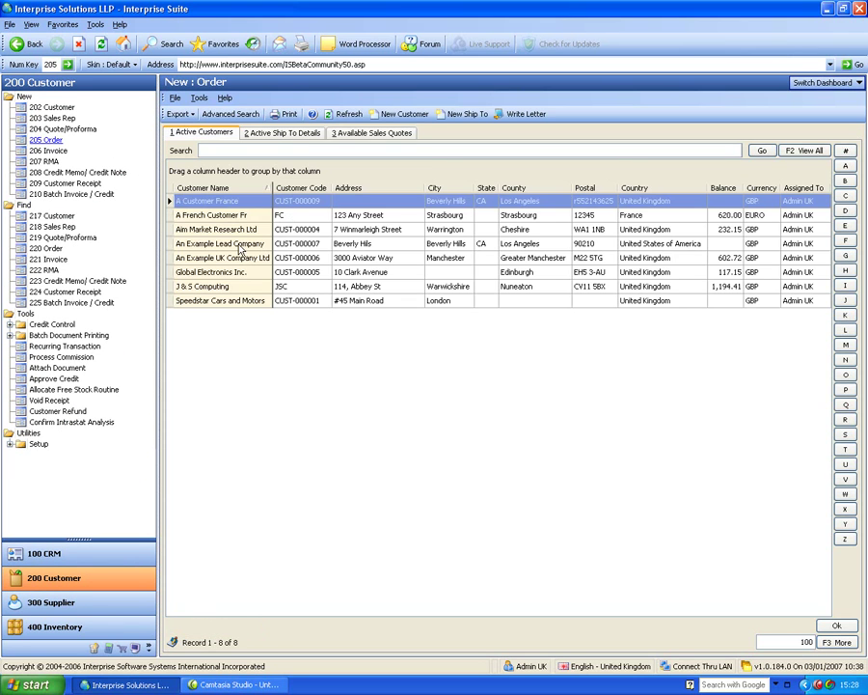
pyautogui.click(235, 245)
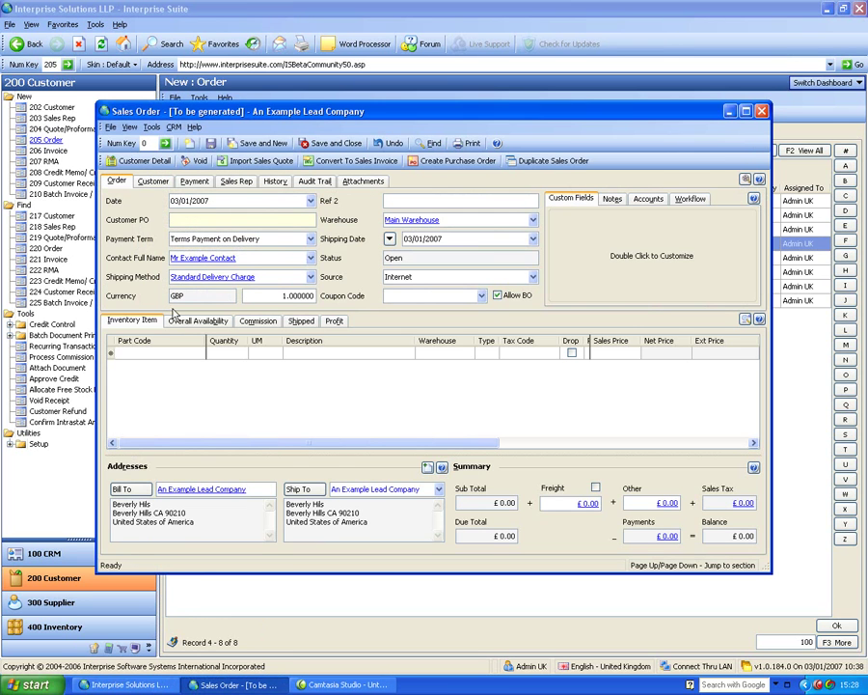
pyautogui.click(192, 354)
pyautogui.click(199, 353)
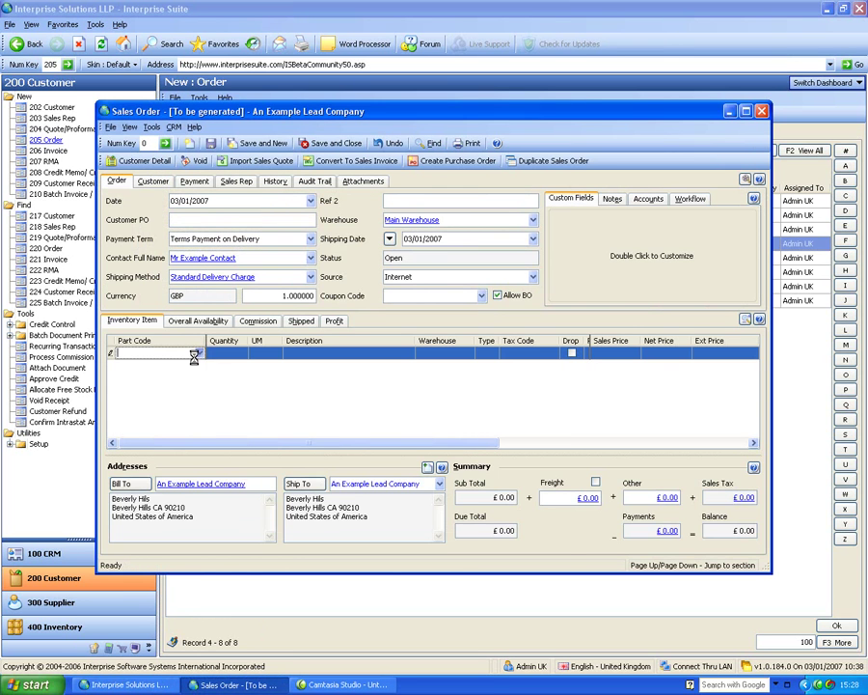
pyautogui.click(138, 400)
pyautogui.click(138, 415)
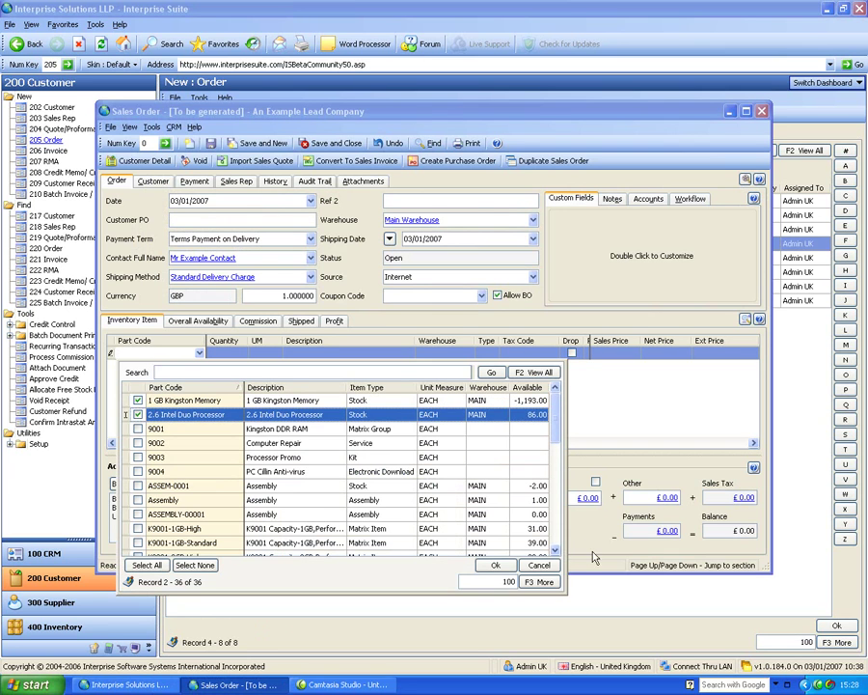
pyautogui.click(498, 565)
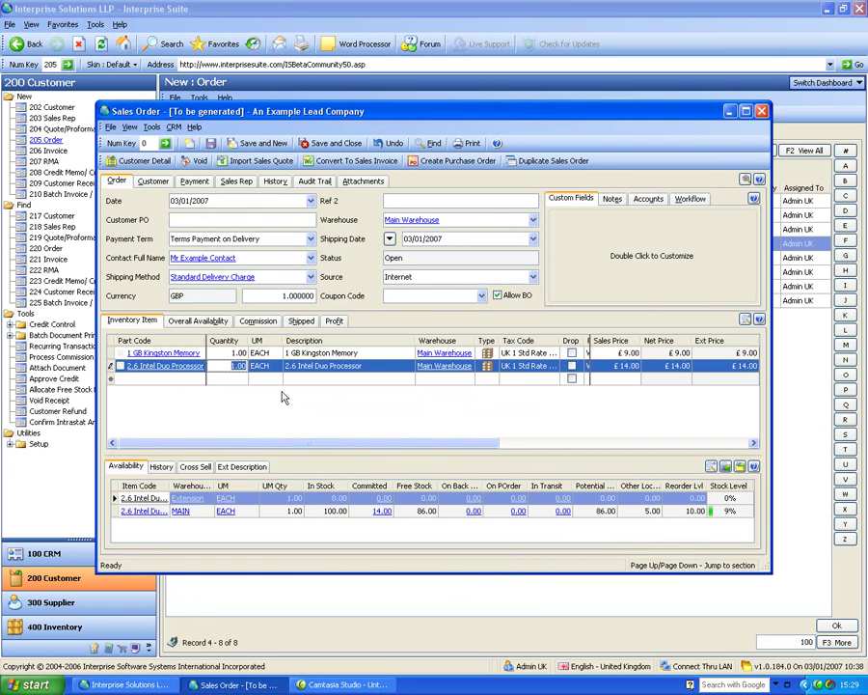
# Mark both order lines as drop-ship and save the sales order.
pyautogui.click(573, 354)
pyautogui.click(573, 365)
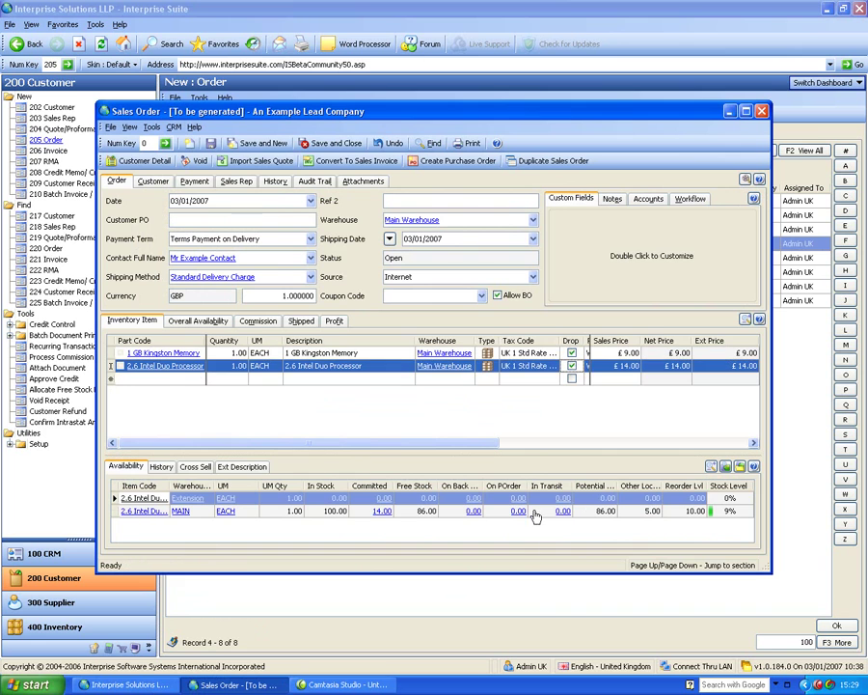
pyautogui.click(333, 143)
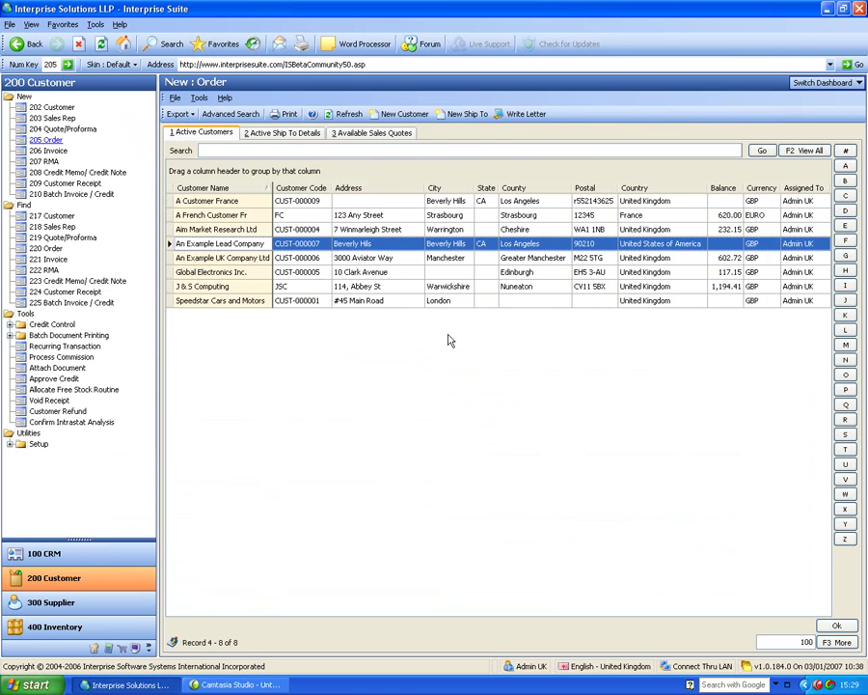
# Give the Kingston memory line supplier Booking and a 10.00 supplier cost, then create the drop-ship orders.
pyautogui.click(75, 604)
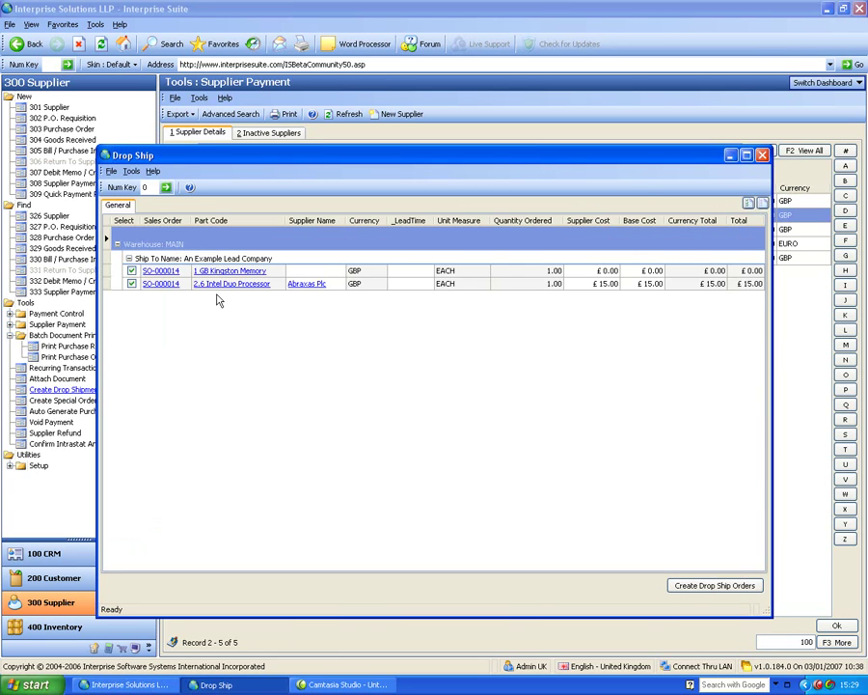
pyautogui.click(318, 270)
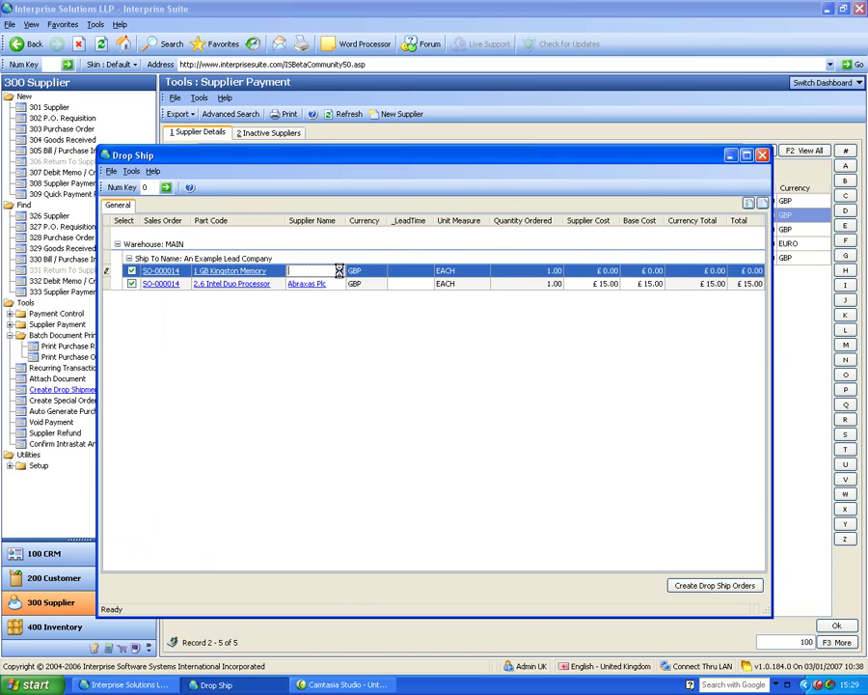
pyautogui.click(339, 271)
pyautogui.doubleClick(365, 374)
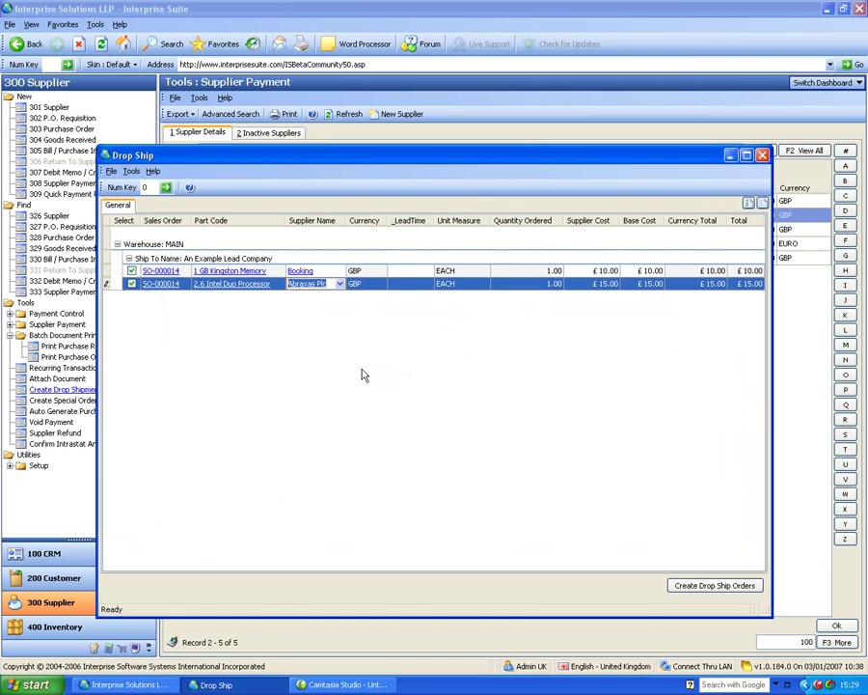
pyautogui.click(523, 271)
pyautogui.click(585, 269)
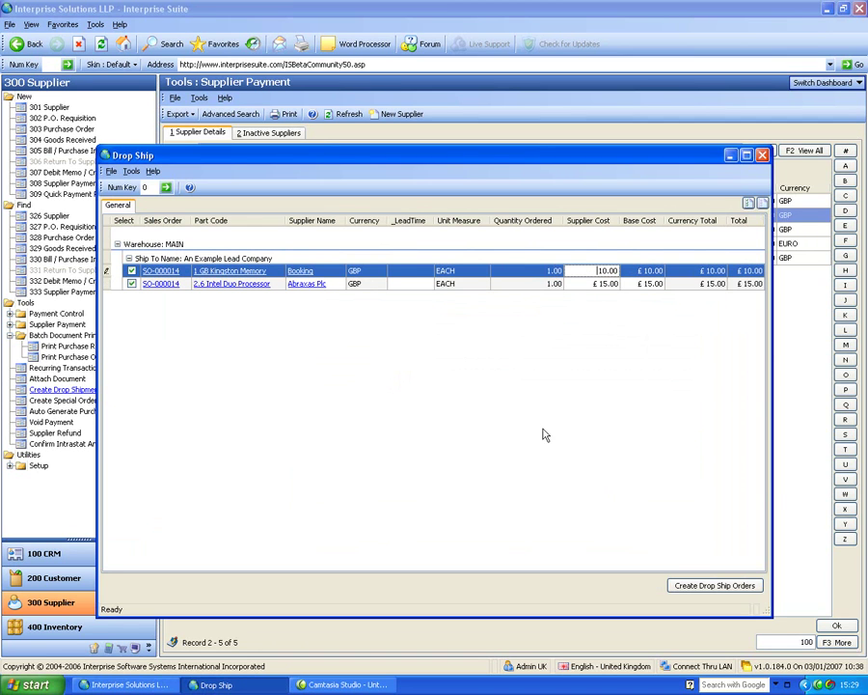
pyautogui.click(712, 586)
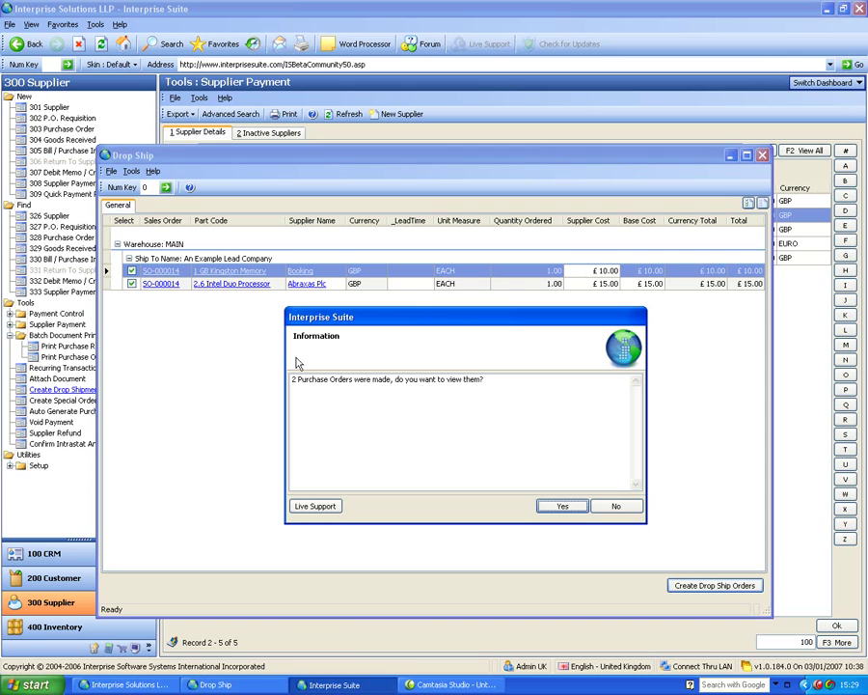
# View the new purchase orders, then close PO-000004 for Booking and the Abraxas Plc order.
pyautogui.click(567, 509)
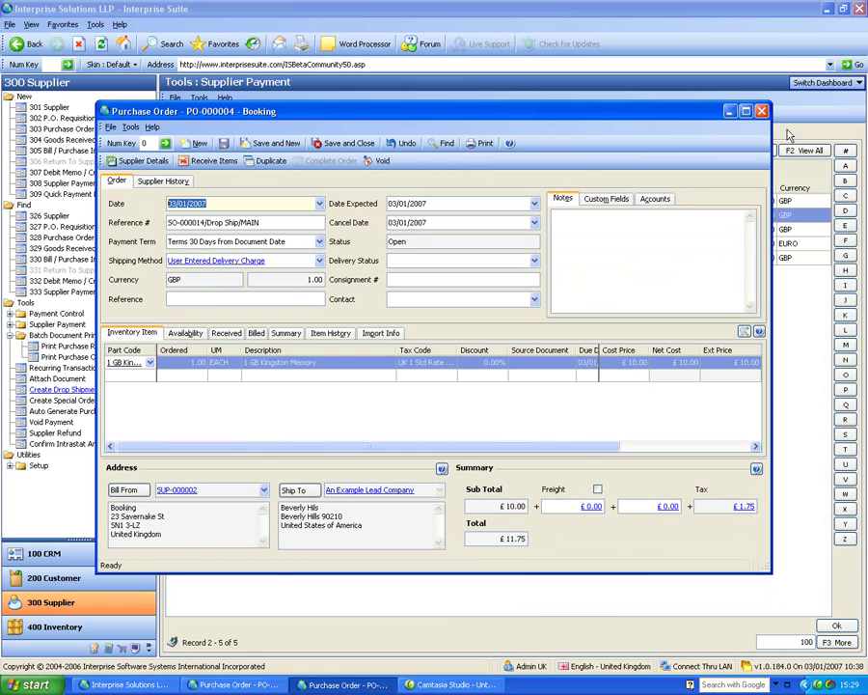
pyautogui.click(761, 112)
pyautogui.click(761, 111)
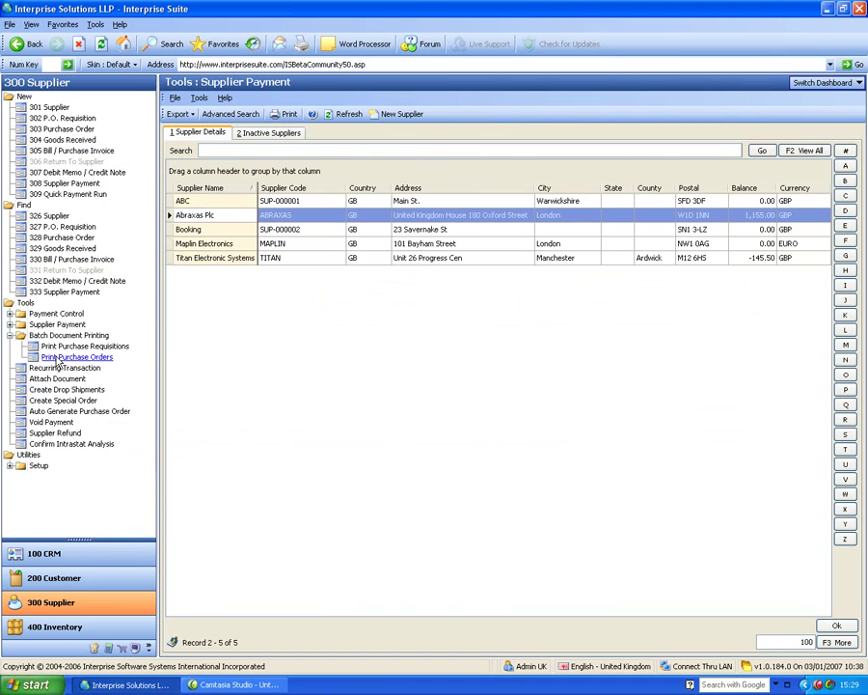
# List the unprinted purchase orders, select PO-000004, and launch Auto Generate Purchase Order.
pyautogui.click(58, 358)
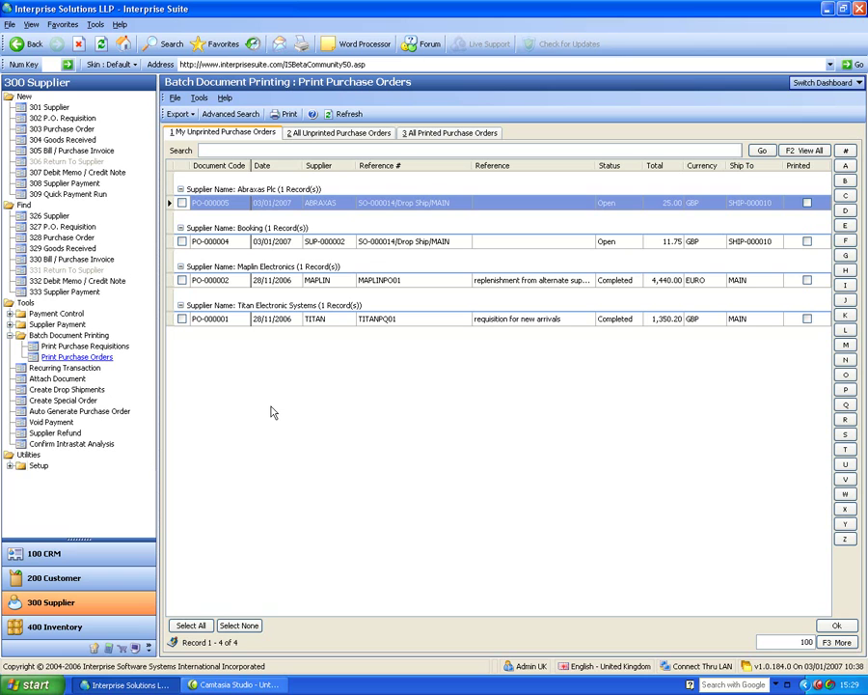
pyautogui.click(360, 243)
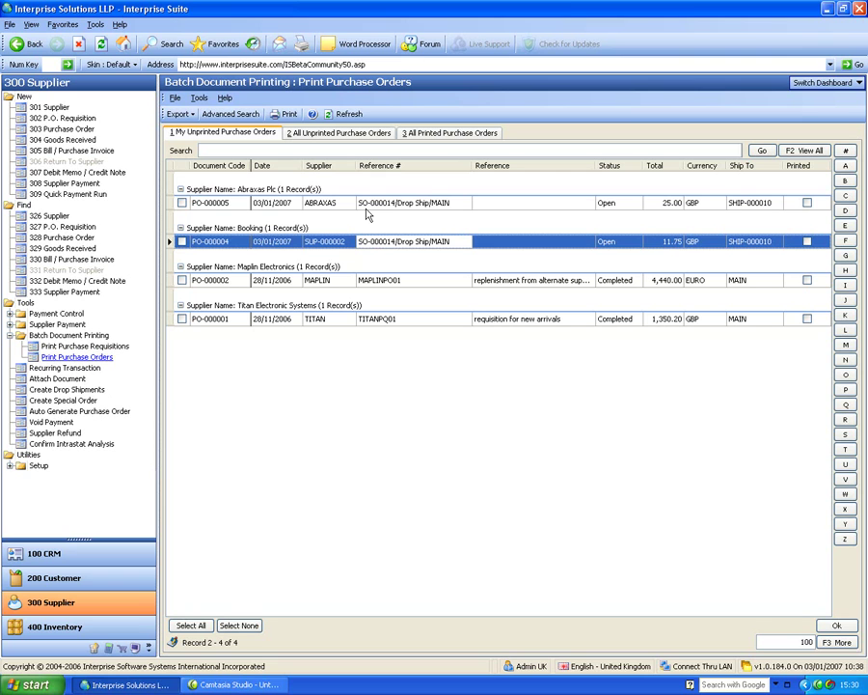
pyautogui.click(10, 334)
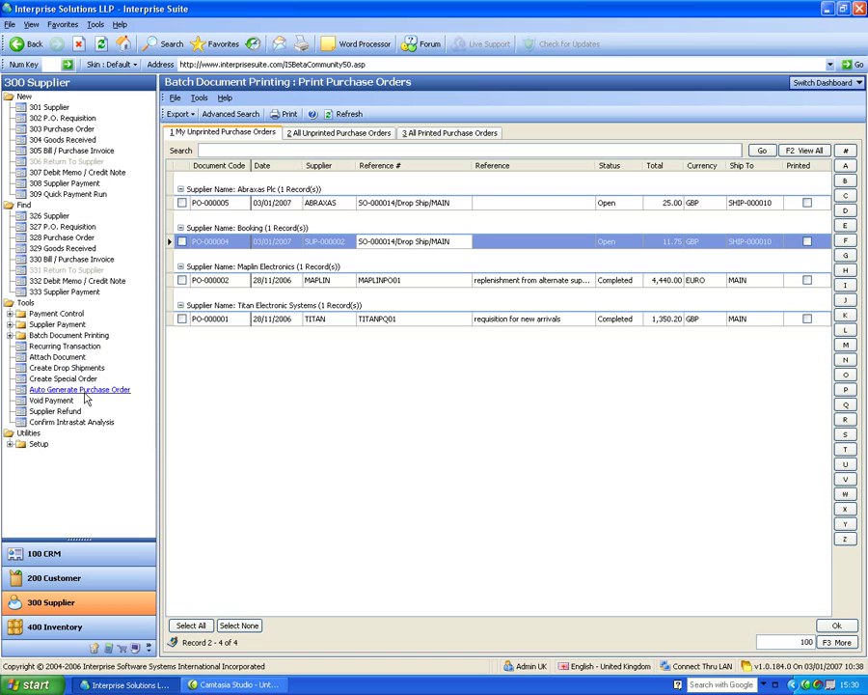
pyautogui.click(83, 391)
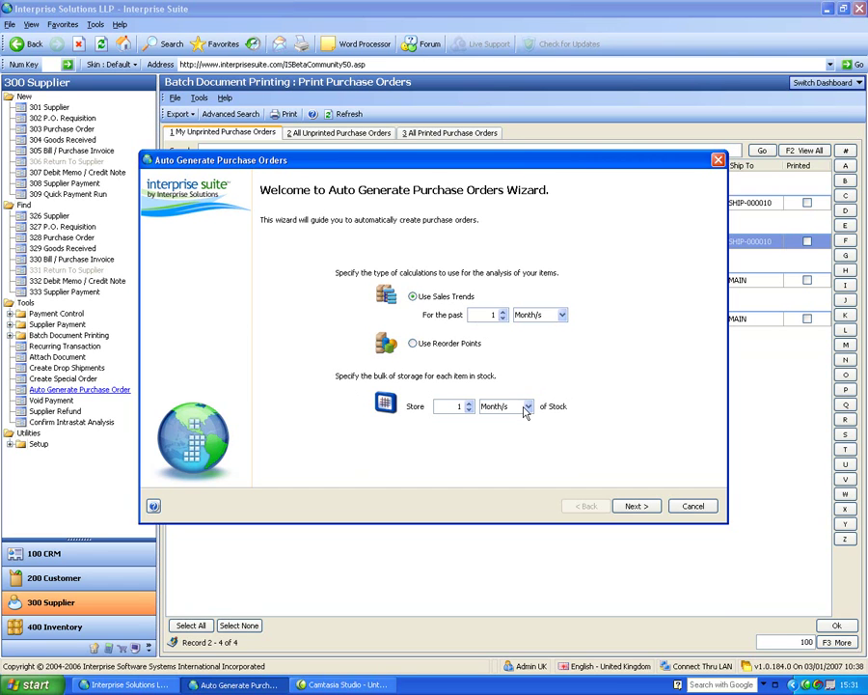
# Keep the sales-trend settings, both warehouses and all suppliers, and generate the reorder list.
pyautogui.click(636, 508)
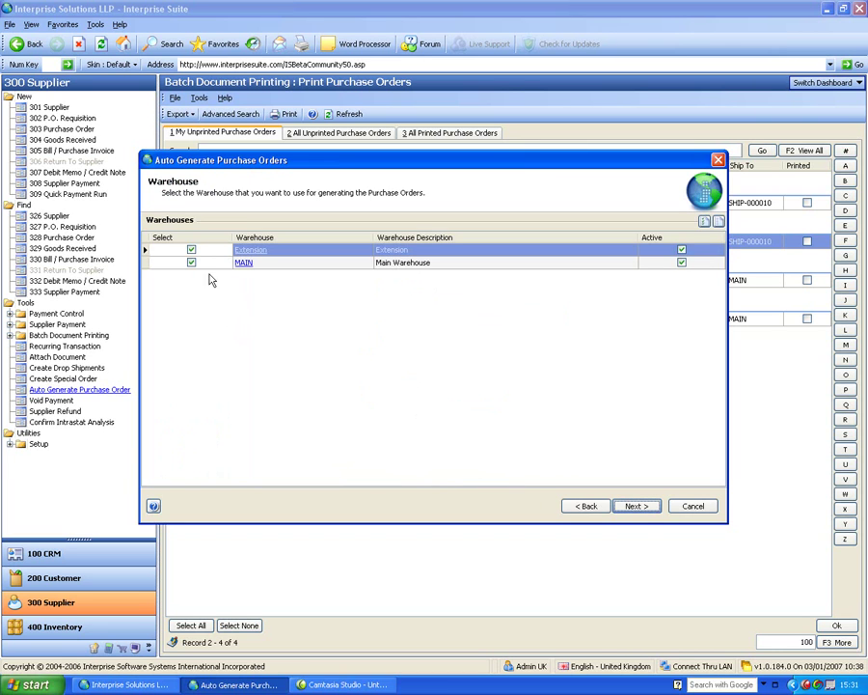
pyautogui.click(637, 506)
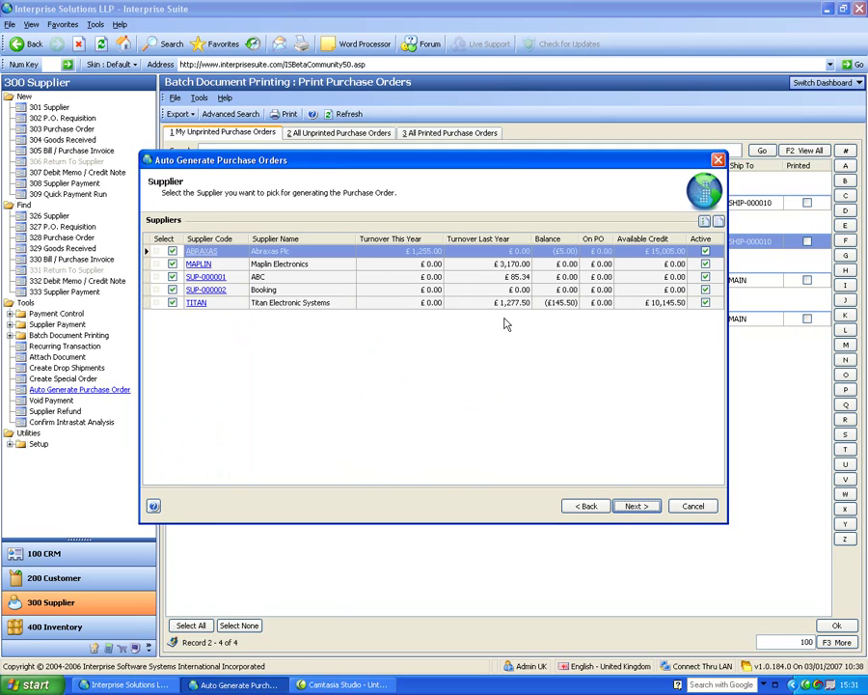
pyautogui.click(646, 508)
pyautogui.click(643, 509)
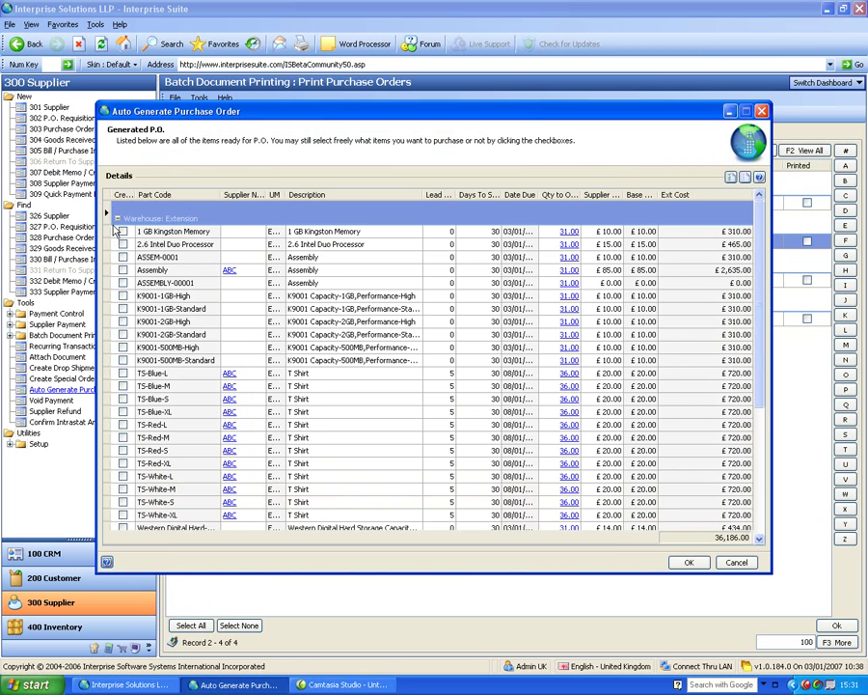
# Tick TS-Blue-L for ordering and show the calculation behind Kingston memory's 1,281.00 quantity.
pyautogui.click(116, 219)
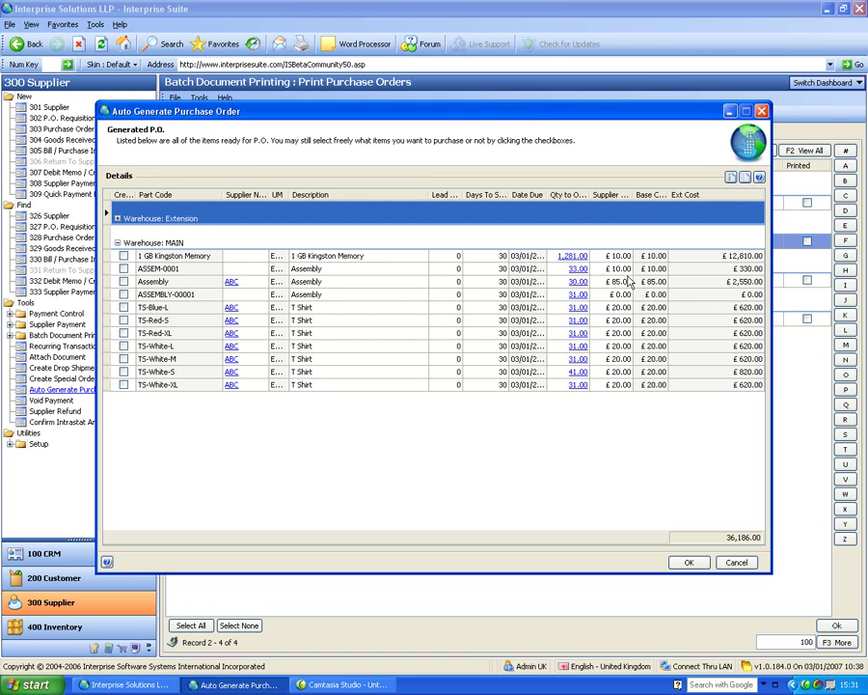
pyautogui.click(609, 307)
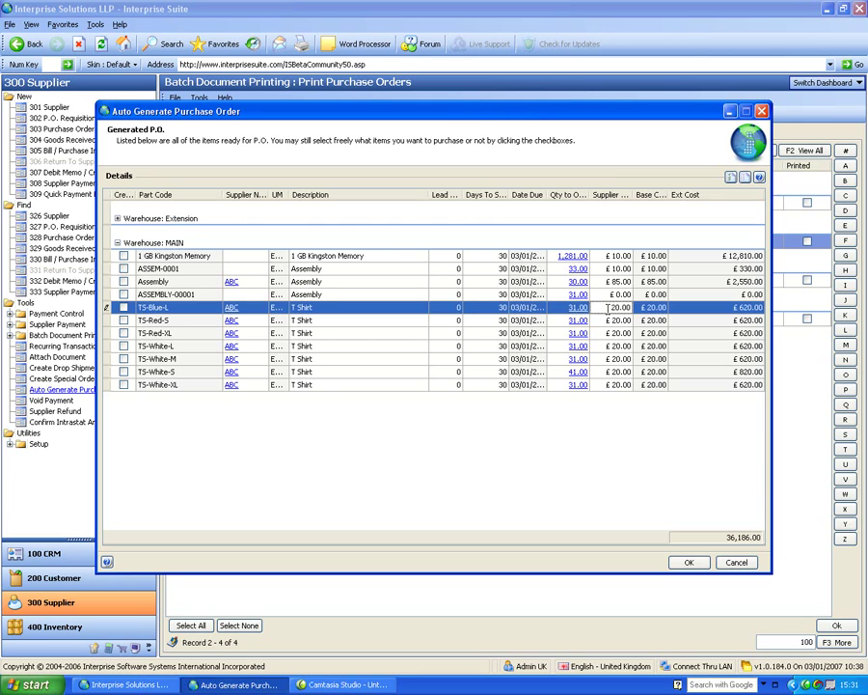
pyautogui.click(125, 309)
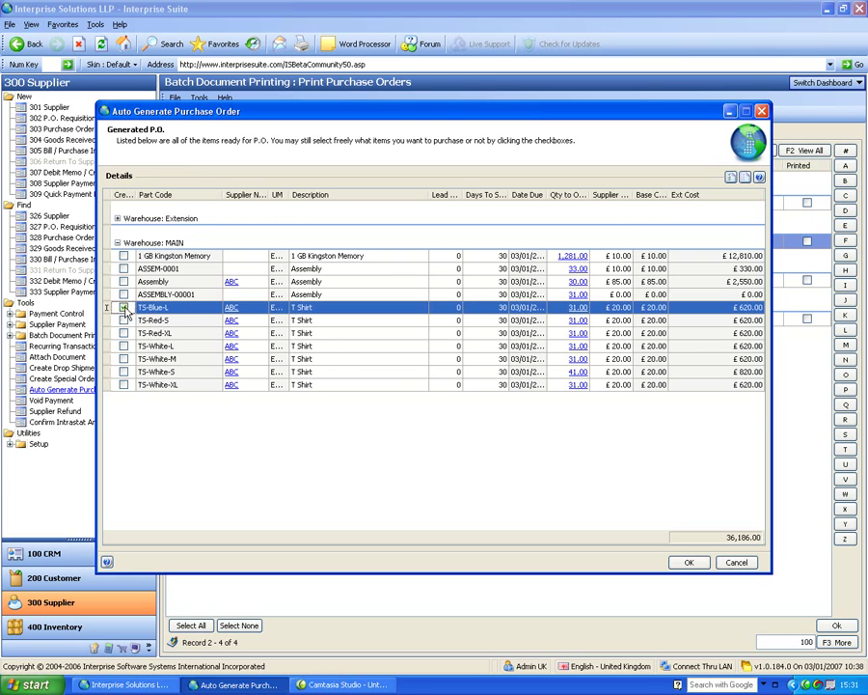
pyautogui.click(123, 330)
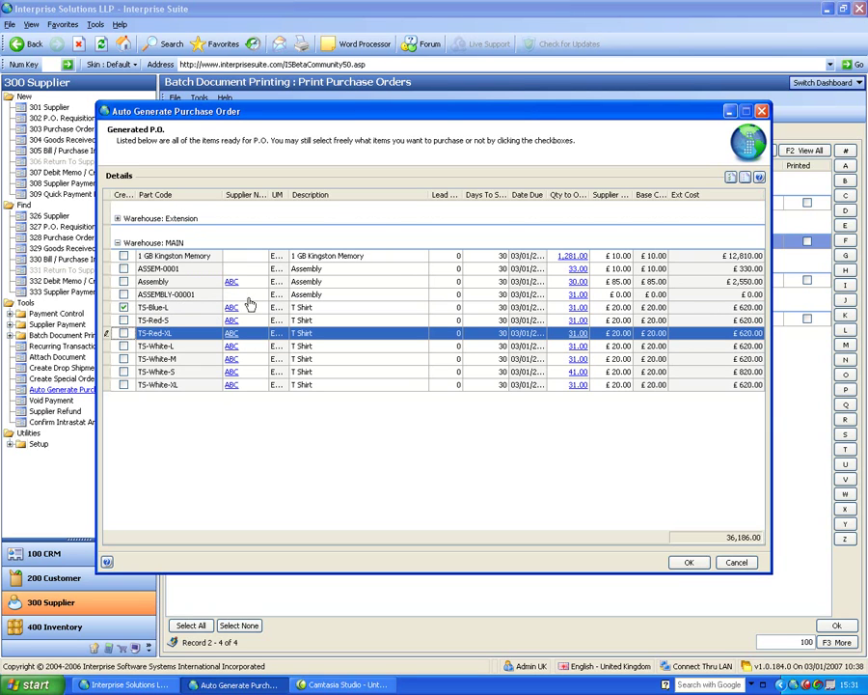
pyautogui.click(570, 257)
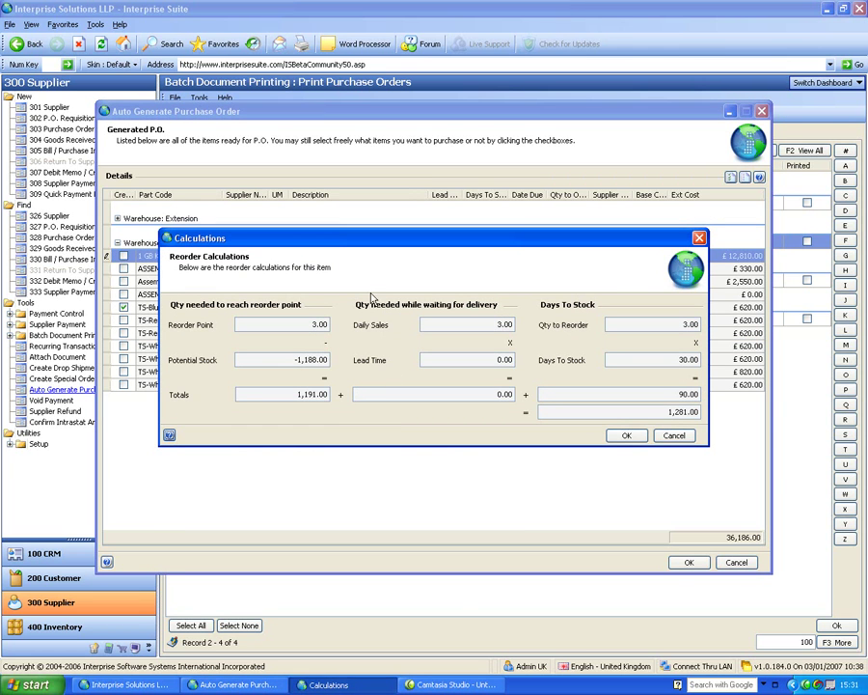
# Move the Reorder Calculations dialog down, review the figures, and close it with OK.
pyautogui.moveTo(375, 243); pyautogui.dragTo(371, 322)
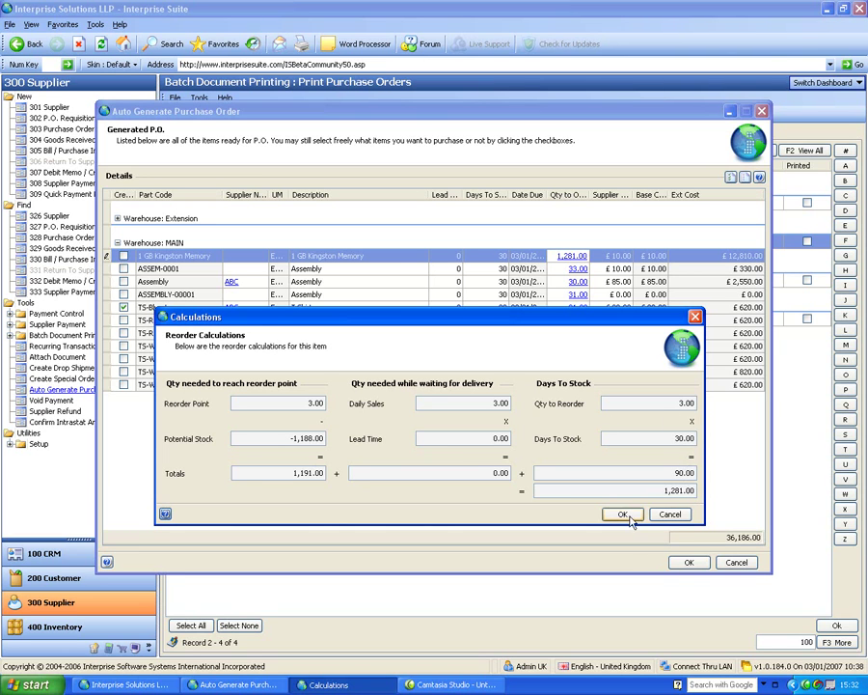
pyautogui.click(623, 515)
pyautogui.click(623, 514)
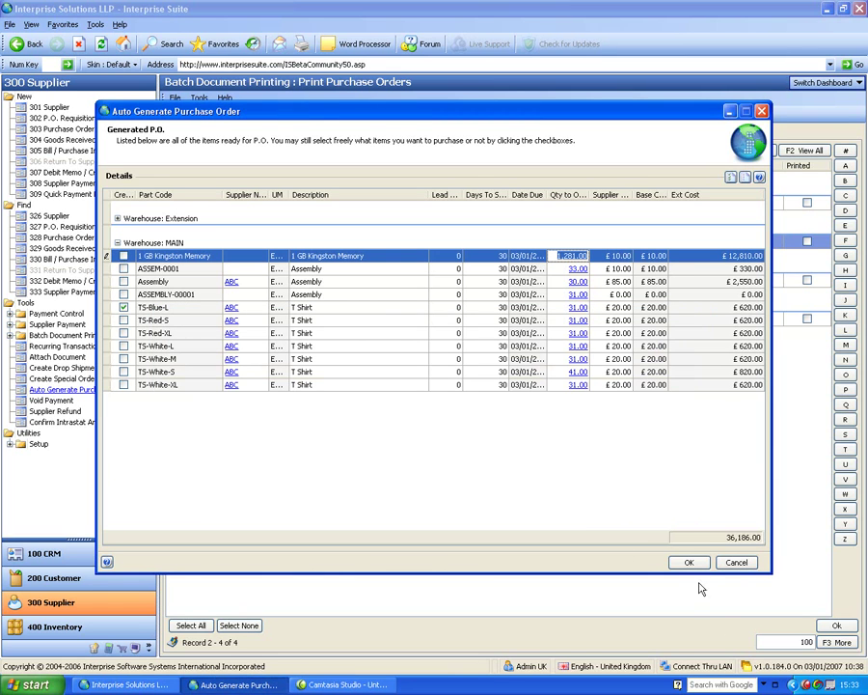
# Cancel the auto-generated purchase order list without creating any orders.
pyautogui.click(736, 561)
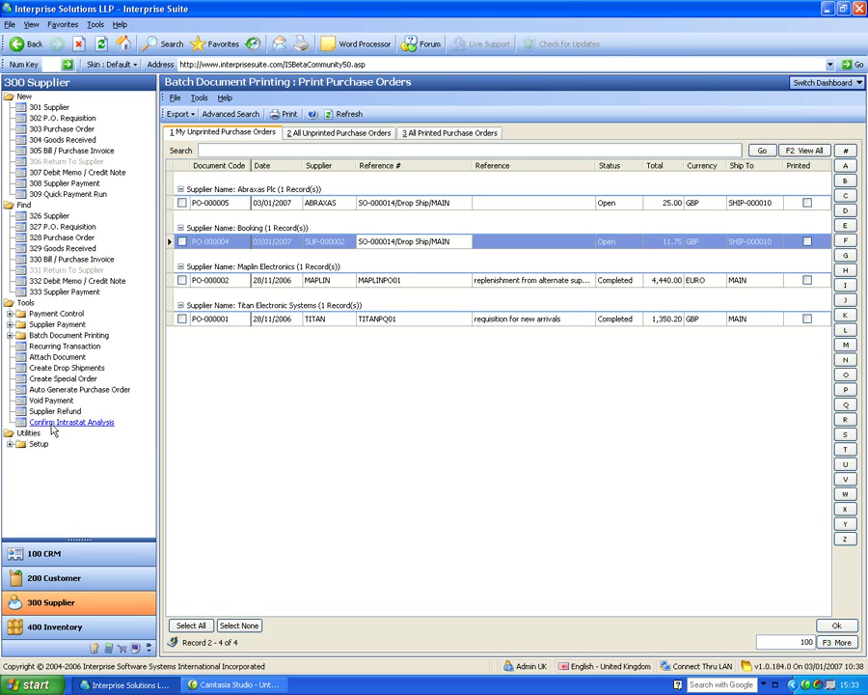
pyautogui.click(59, 425)
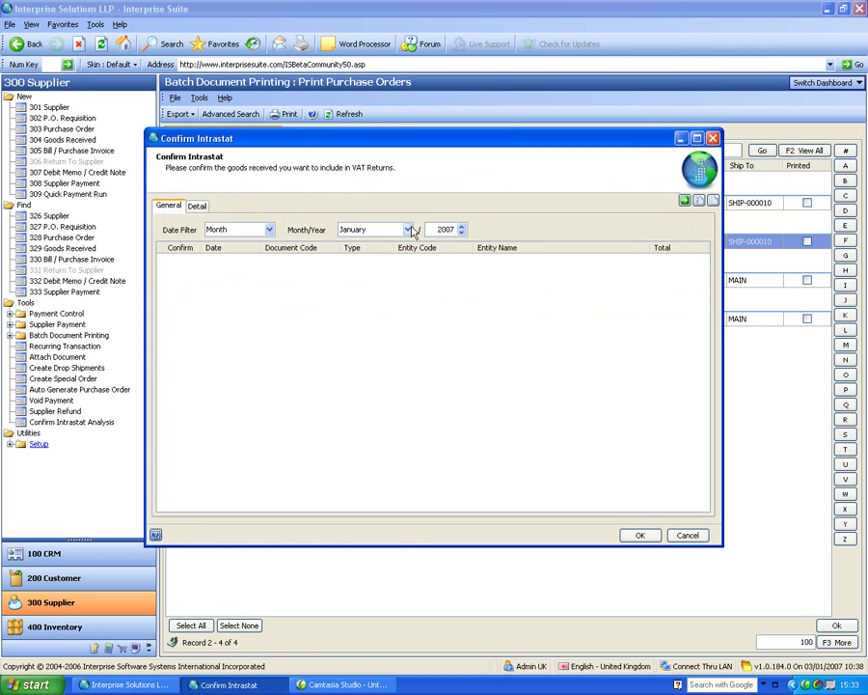
pyautogui.click(270, 231)
pyautogui.click(253, 255)
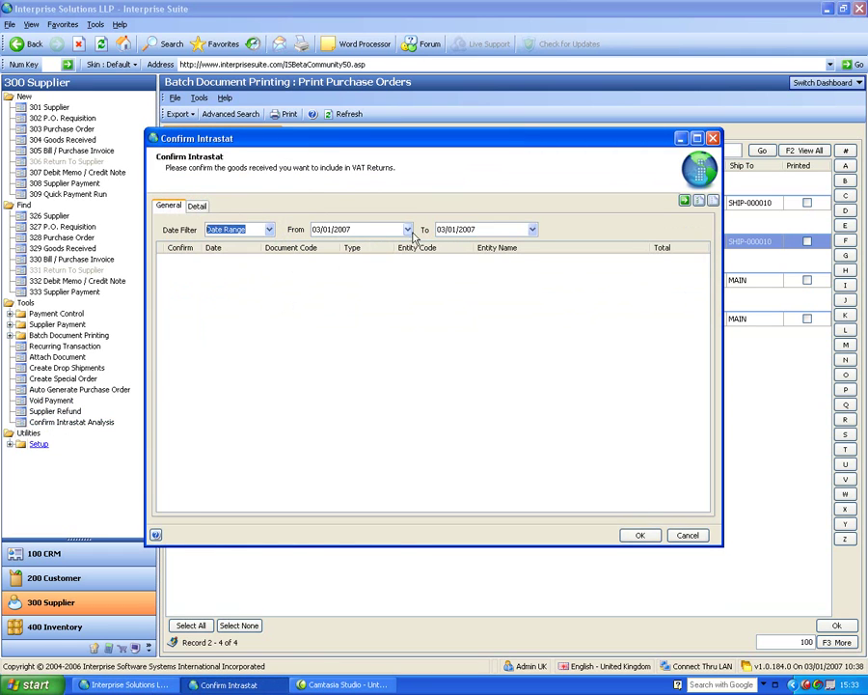
pyautogui.click(407, 230)
pyautogui.click(318, 245)
pyautogui.click(318, 246)
pyautogui.click(358, 270)
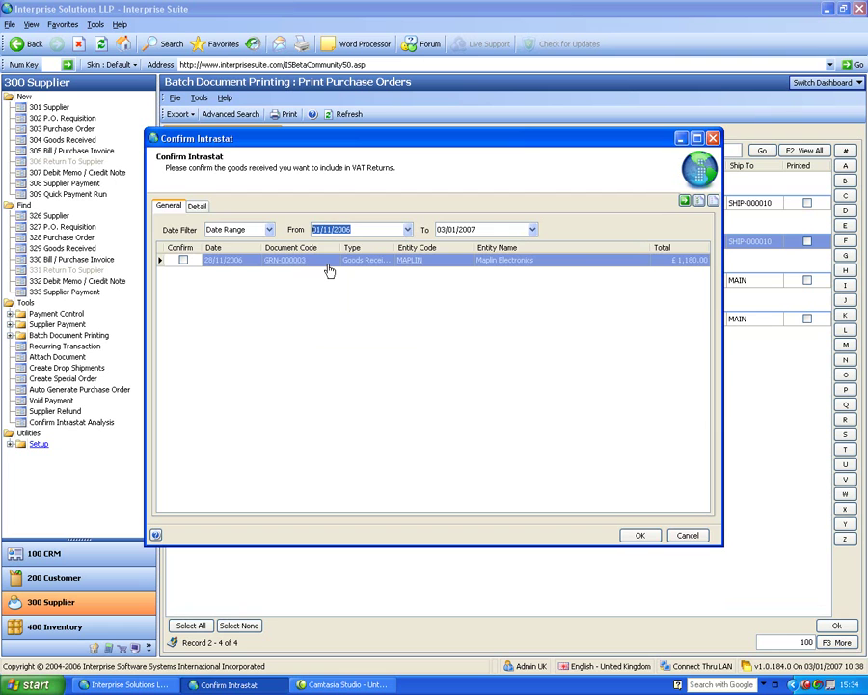
pyautogui.click(196, 206)
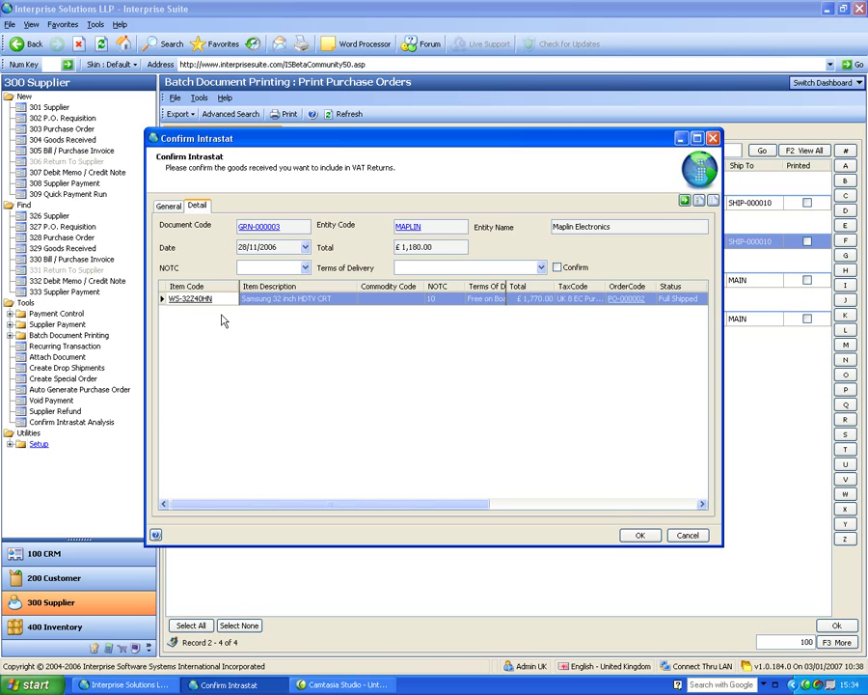
pyautogui.click(436, 300)
pyautogui.click(460, 299)
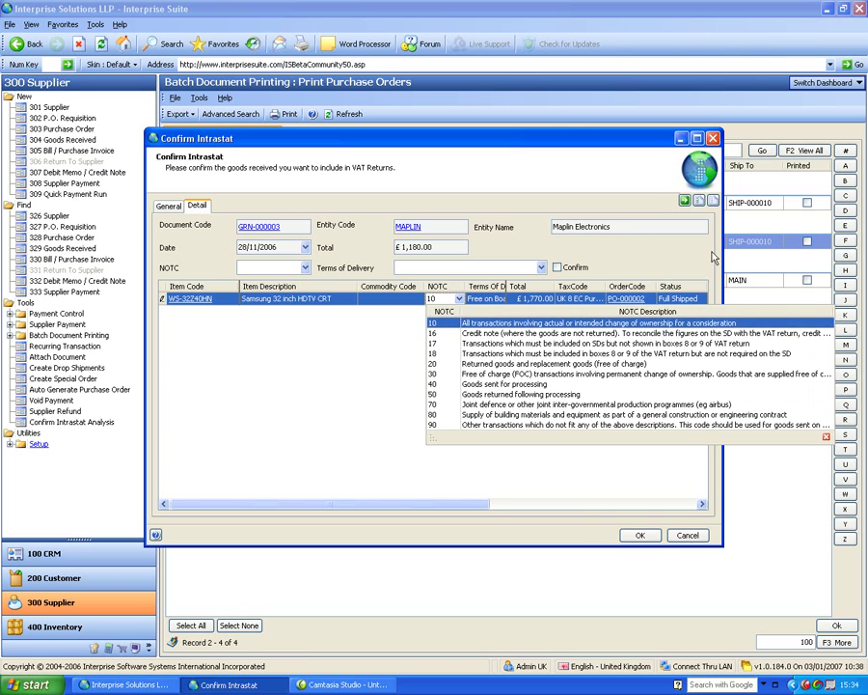
pyautogui.press('Return')
pyautogui.press('Return')
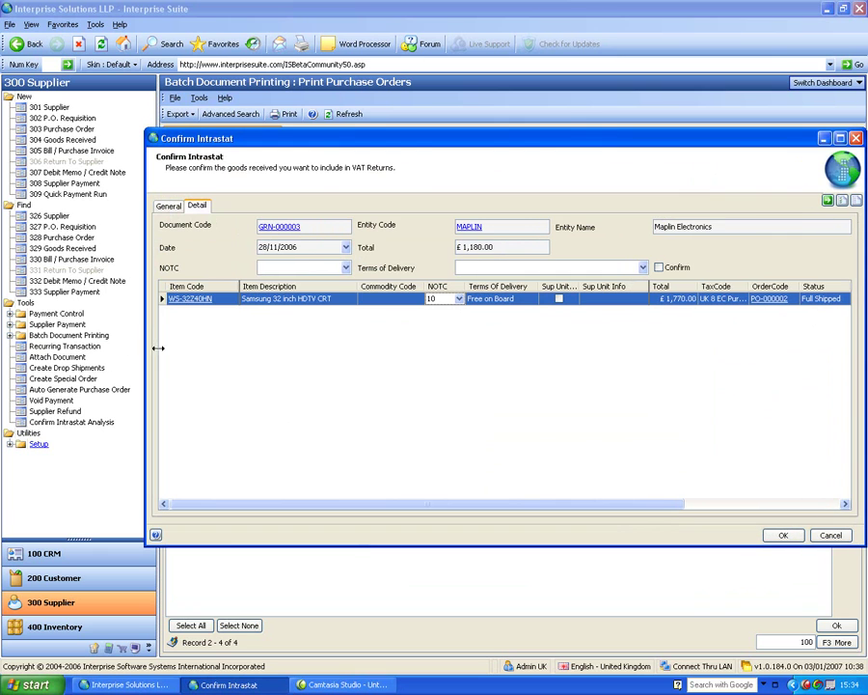
pyautogui.moveTo(145, 311); pyautogui.dragTo(29, 205)
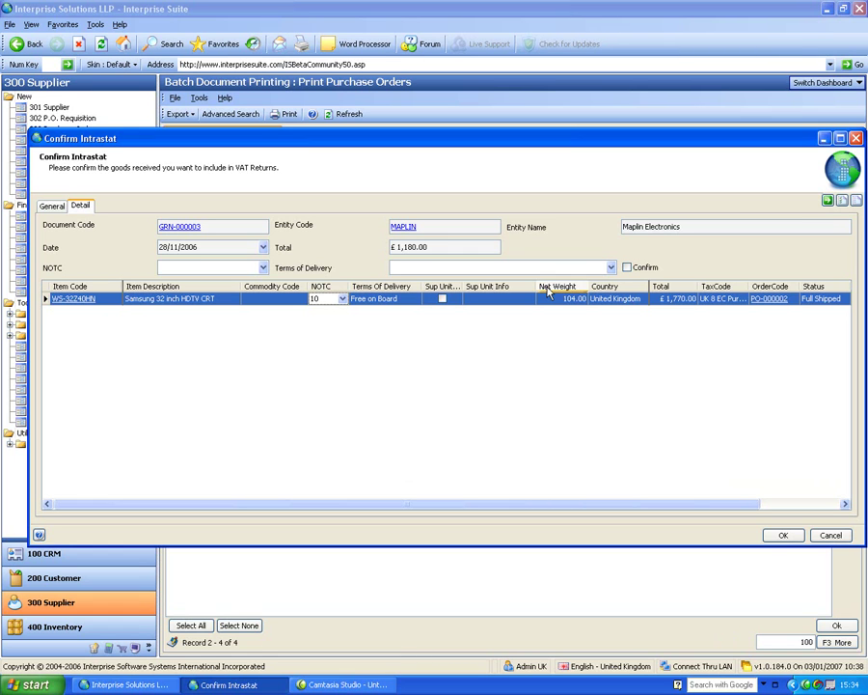
pyautogui.click(52, 206)
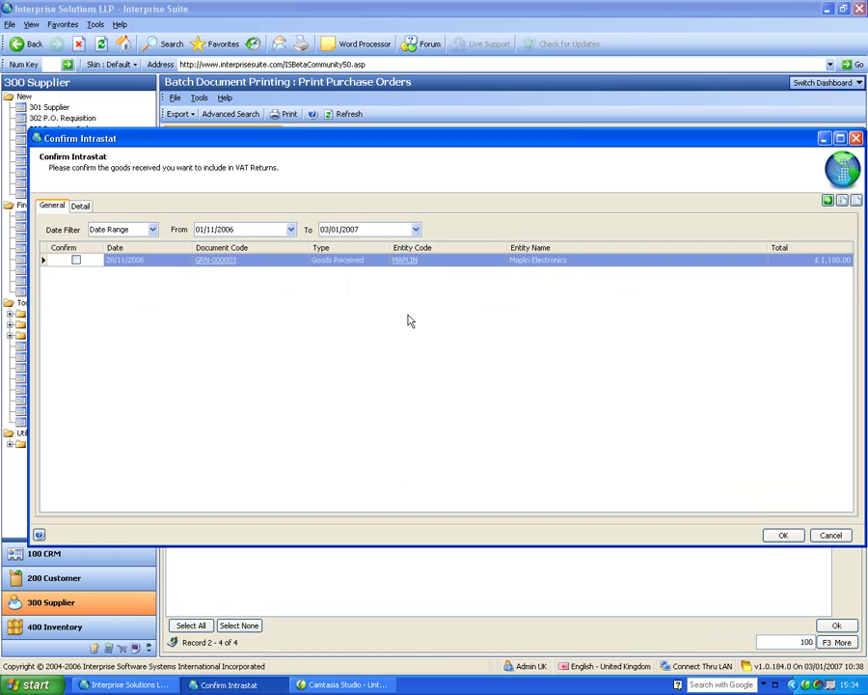
pyautogui.click(827, 534)
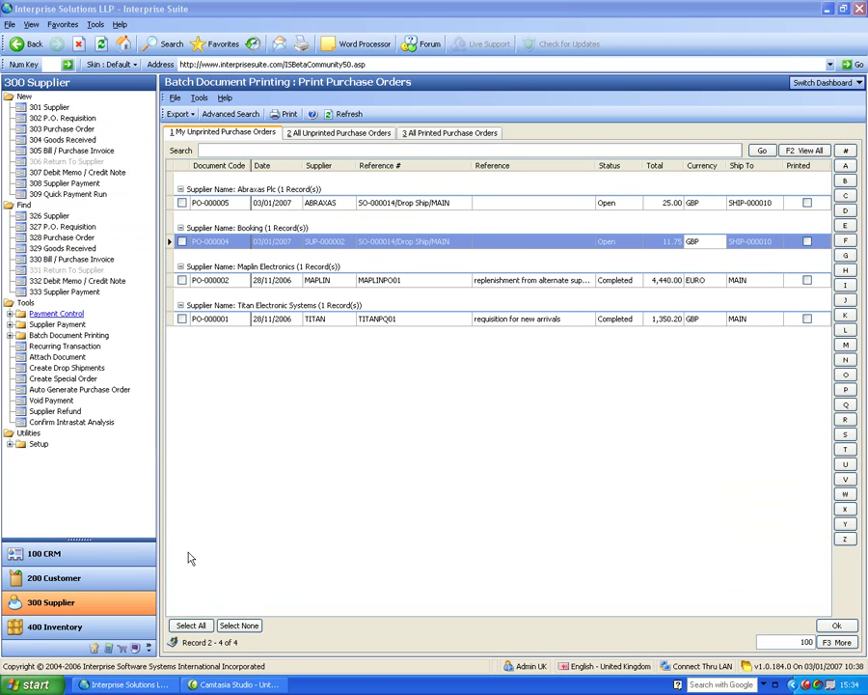
# Switch to the Report dashboard, then on to the Business Intelligence dashboard.
pyautogui.click(819, 84)
pyautogui.click(801, 111)
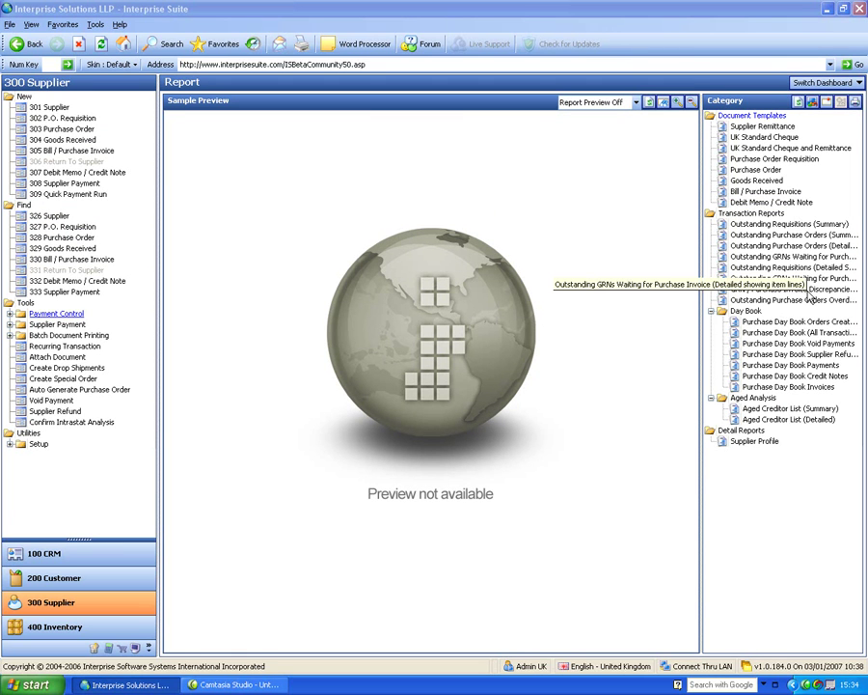
pyautogui.click(829, 83)
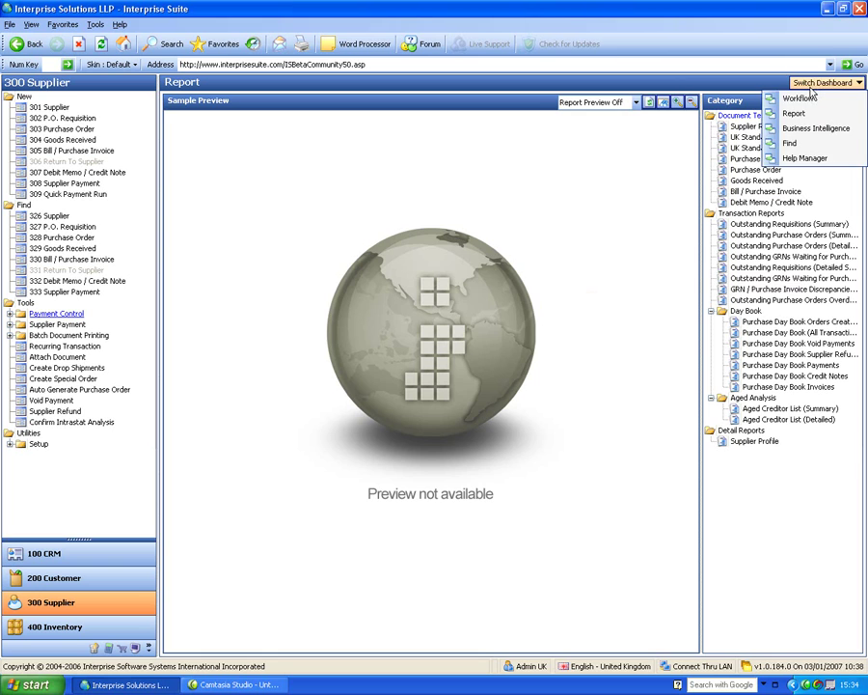
pyautogui.click(812, 134)
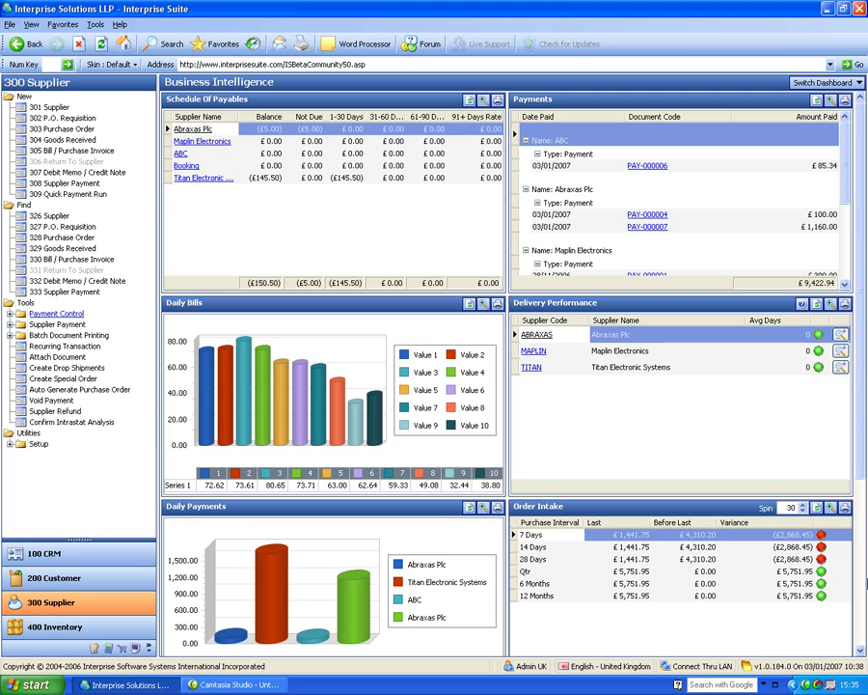
# Scroll the dashboard panels, maximize and restore Overdue Items, and expand Utilities > Setup.
pyautogui.moveTo(861, 454); pyautogui.dragTo(865, 618)
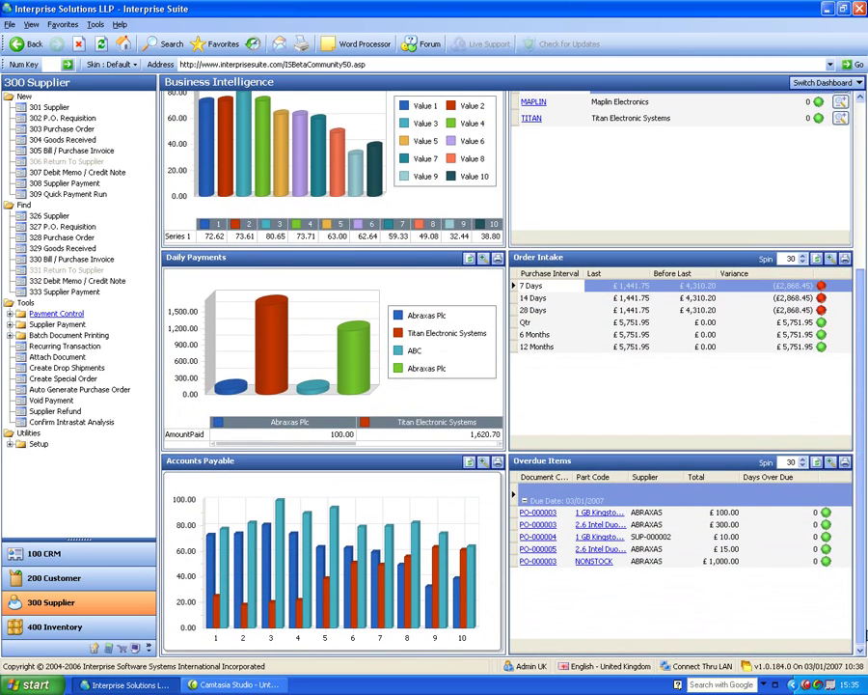
pyautogui.click(649, 515)
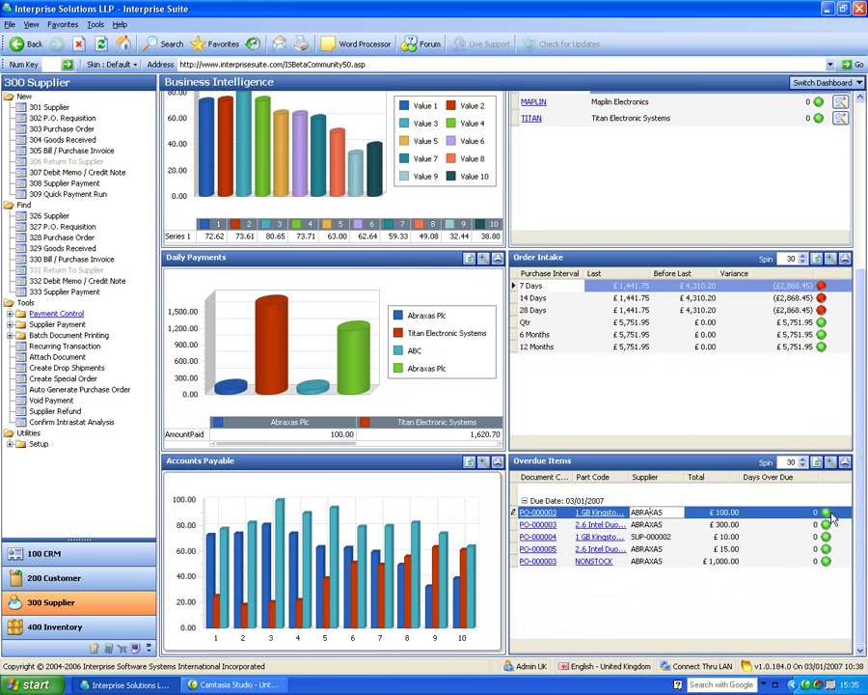
pyautogui.moveTo(860, 472)
pyautogui.mouseDown()
pyautogui.moveTo(861, 304)
pyautogui.moveTo(861, 472)
pyautogui.mouseUp()
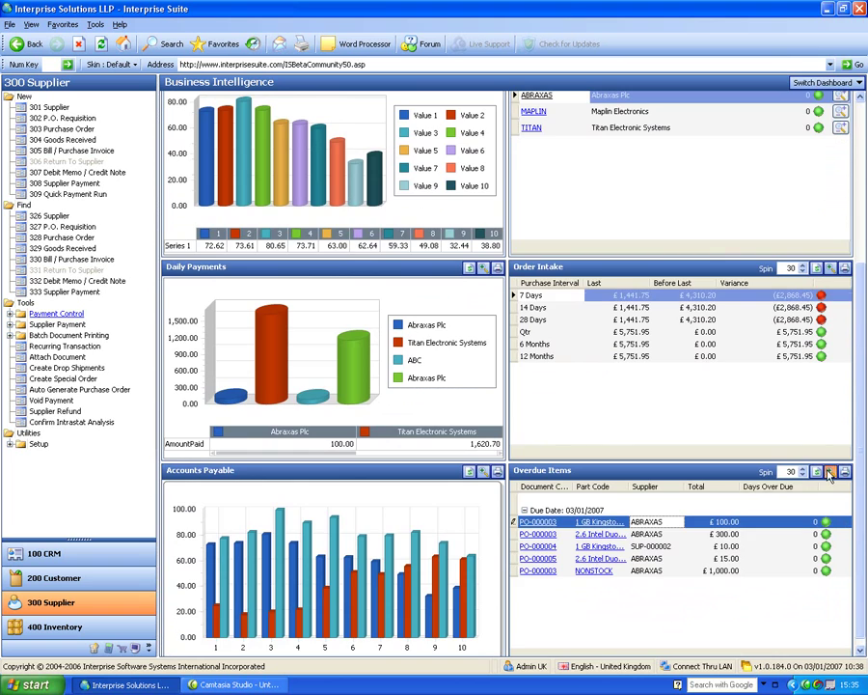
pyautogui.click(829, 472)
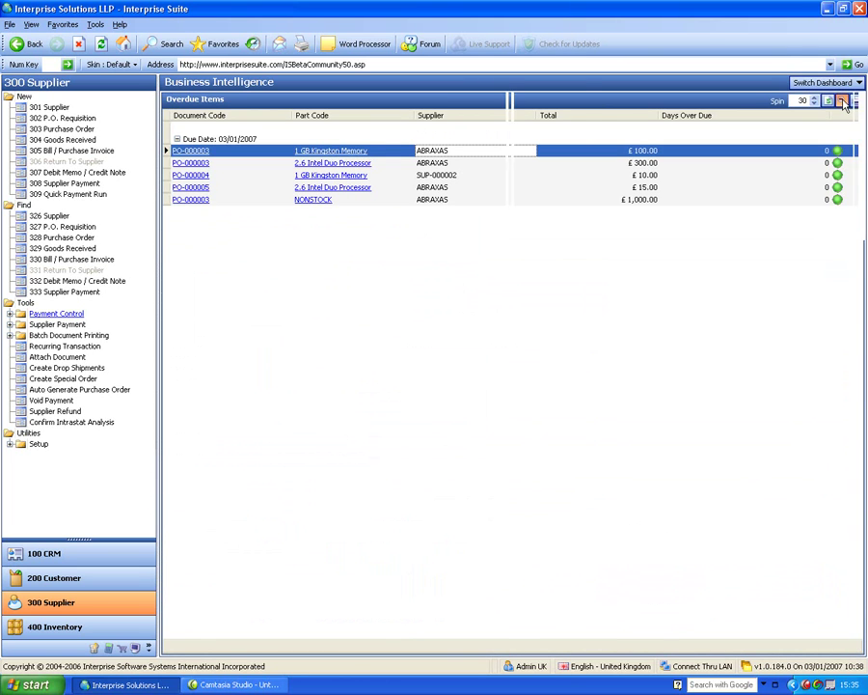
pyautogui.click(843, 103)
pyautogui.click(862, 114)
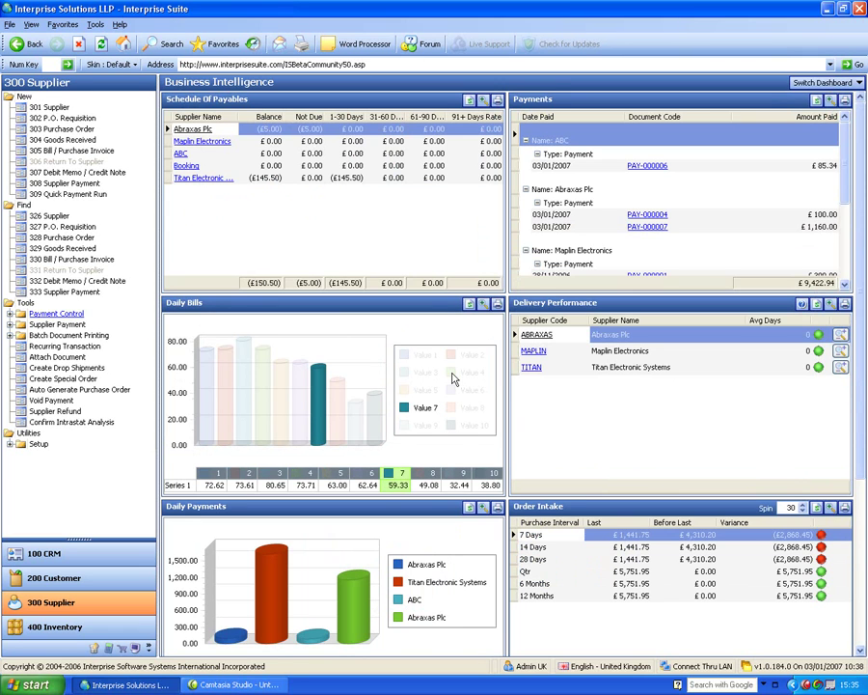
pyautogui.click(9, 443)
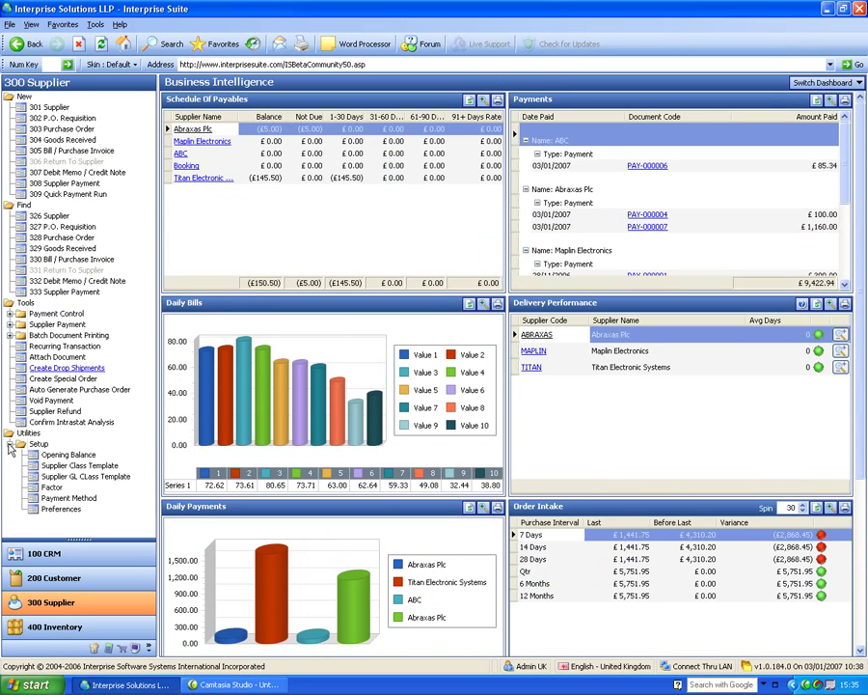